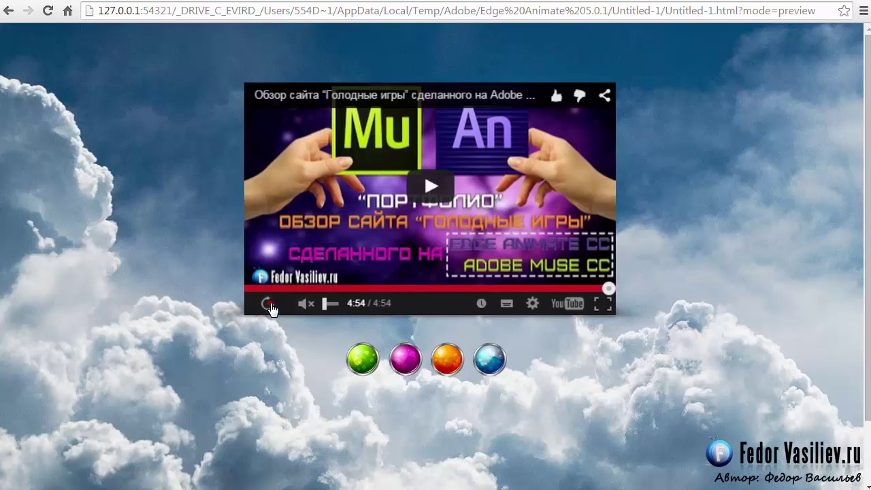
Step: Test the volume, mute and full-screen controls of the videos embedded on the cube in the browser preview
drag(324, 304, 333, 306)
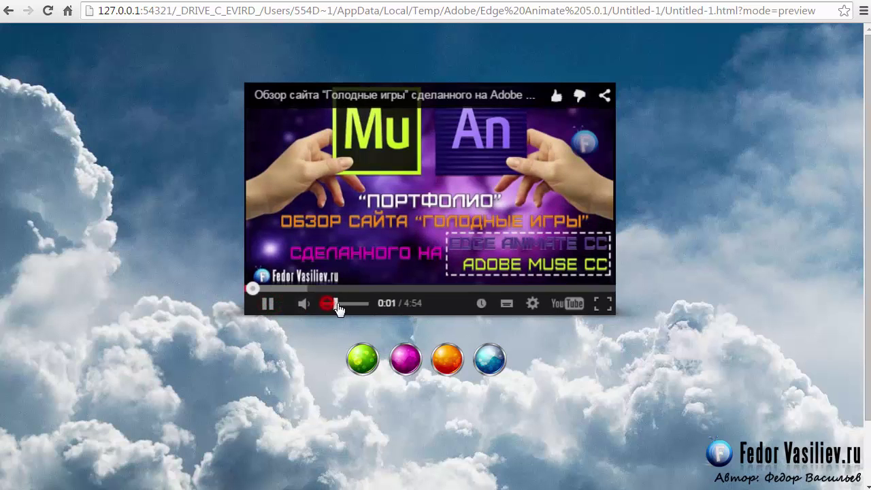
click(343, 309)
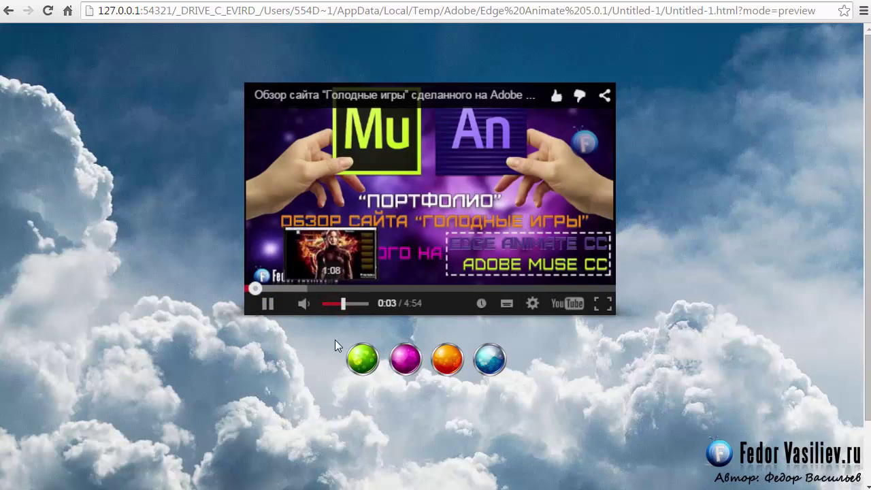
click(363, 361)
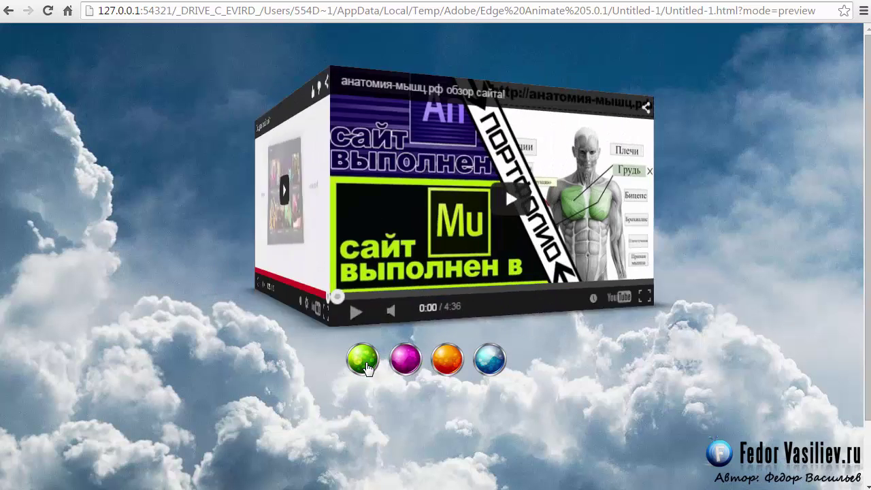
click(259, 305)
click(294, 306)
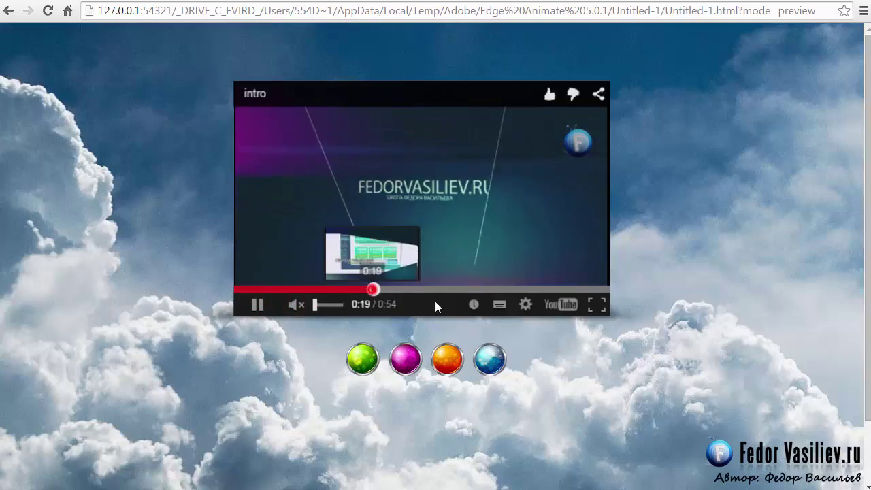
click(597, 304)
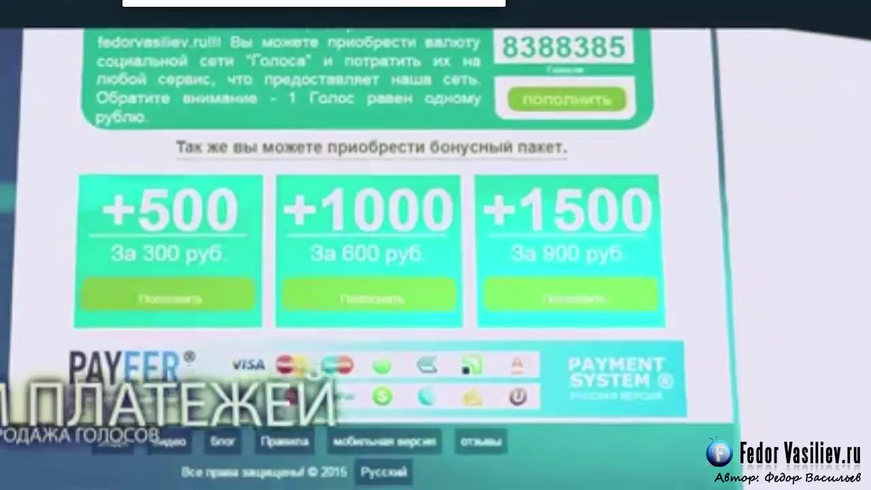
key(Escape)
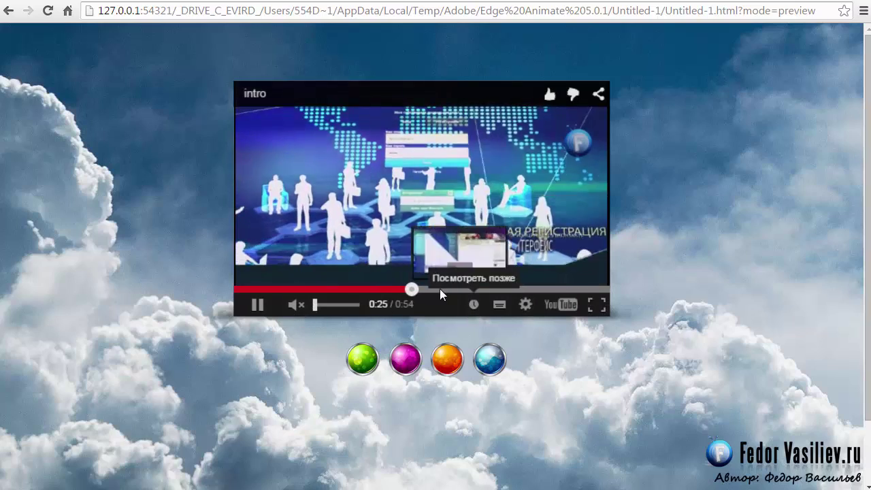
Step: Rotate the video cube to its other faces with the orange, blue and green buttons in the preview
click(444, 365)
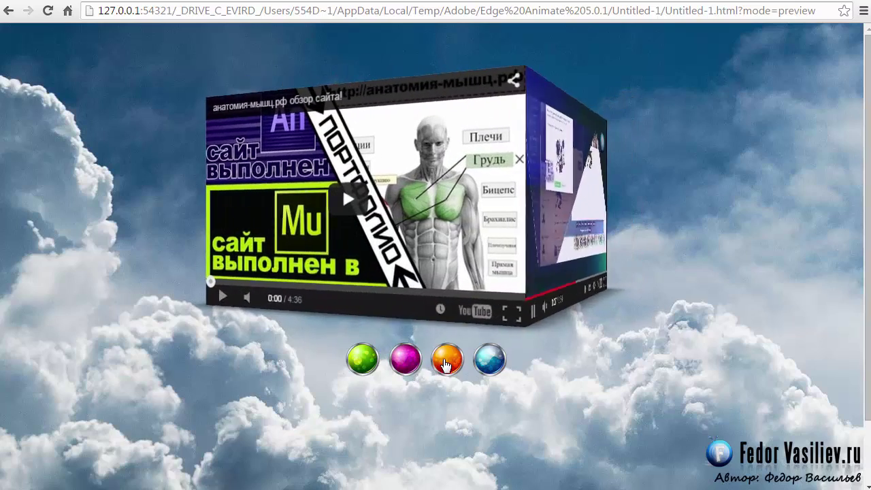
click(487, 362)
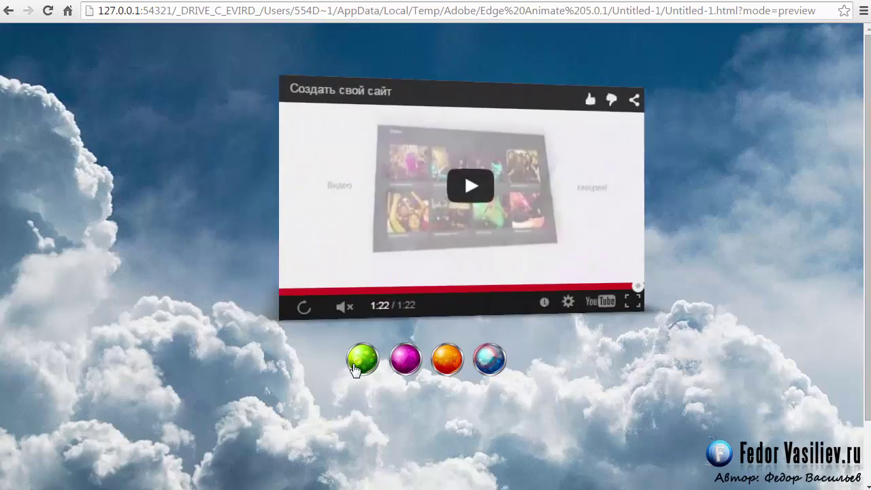
click(362, 362)
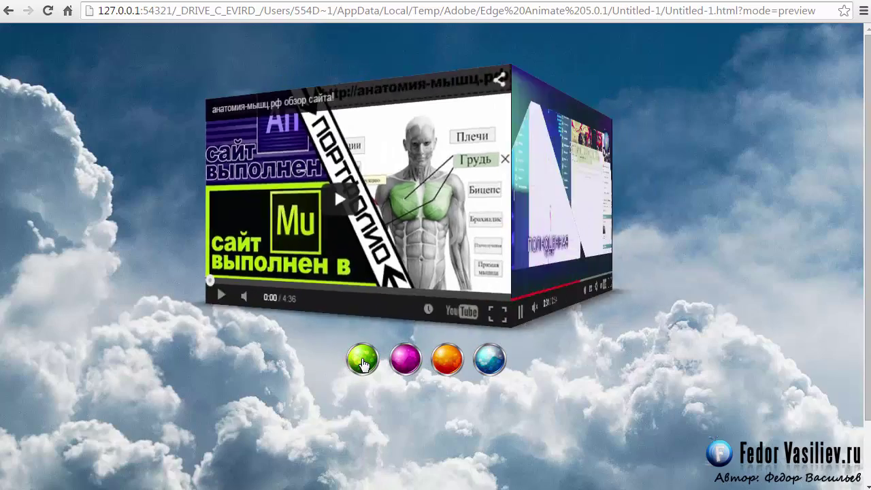
click(488, 362)
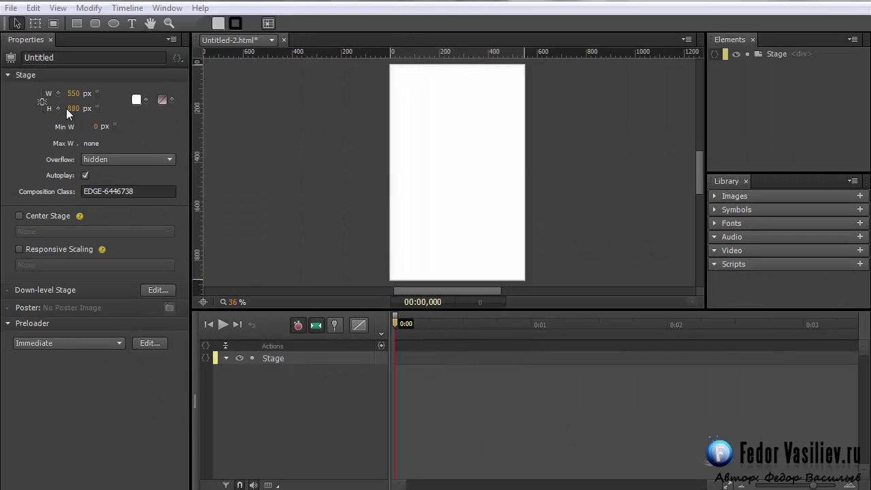
Step: Switch to Edge Animate and set the stage width to 100%
click(94, 96)
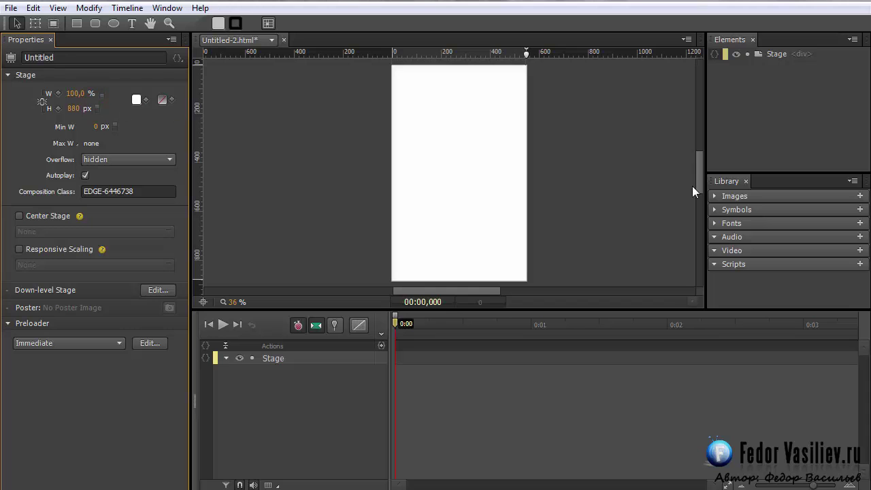
drag(699, 185, 700, 181)
Step: Import the scripts edgehero_1.0_min.js and jquery-2.0.3.min.js from disk and order them with jQuery first
click(860, 264)
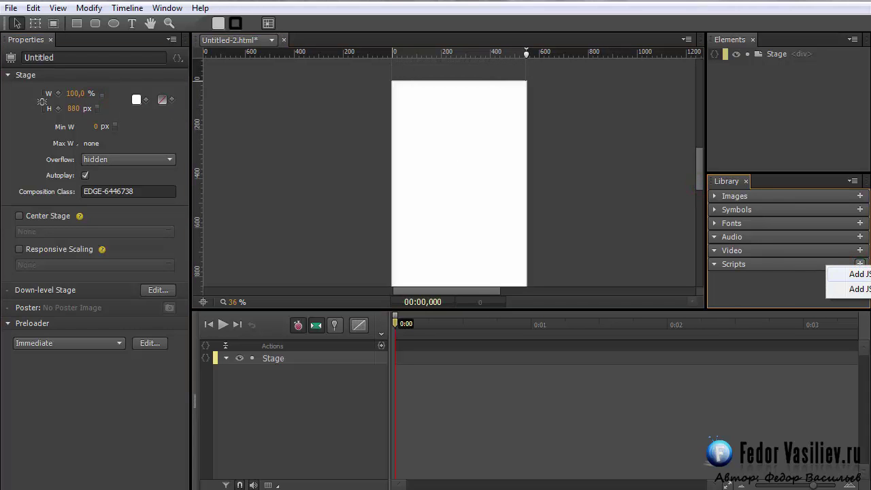
click(859, 273)
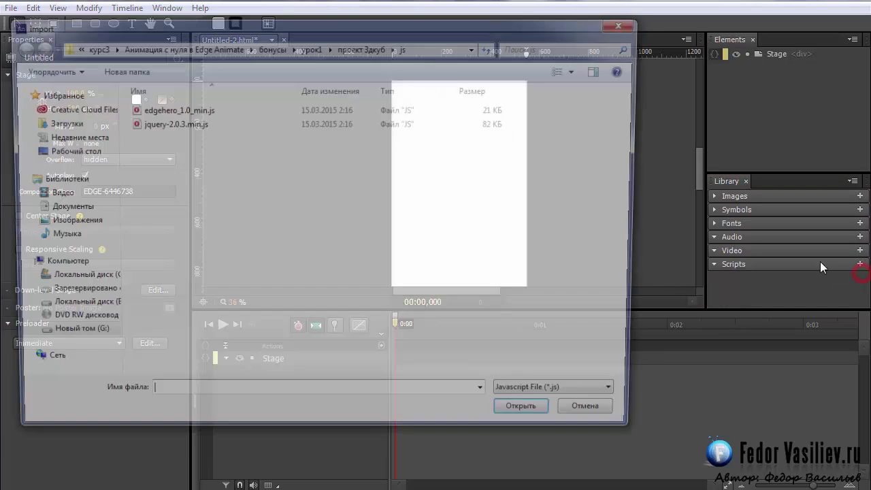
drag(198, 150, 128, 66)
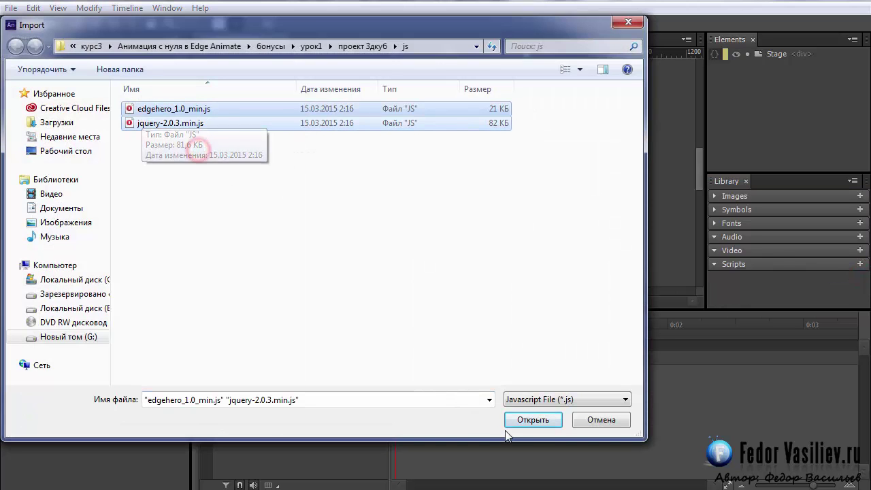
click(531, 419)
mouse_move(755, 292)
mouse_down()
mouse_move(755, 275)
mouse_move(759, 307)
mouse_up()
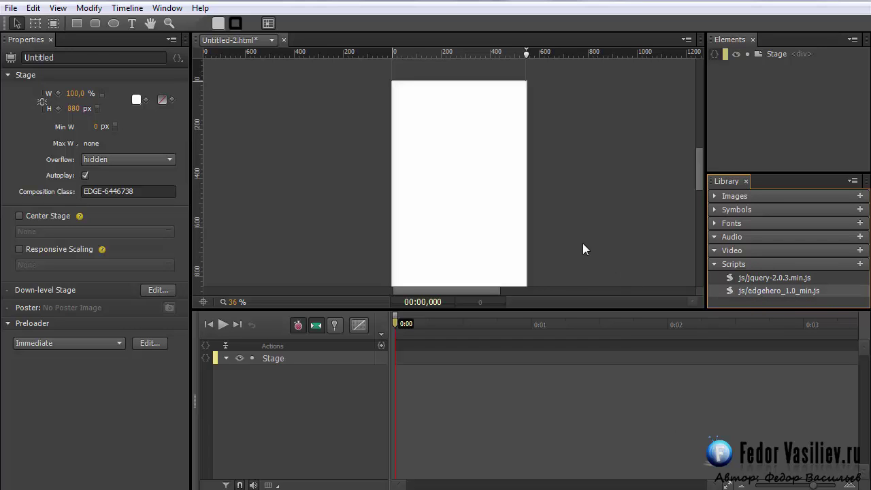
Step: Import the maxresdefault background and the four button images 1 to 4 onto the stage from the file explorer
drag(696, 177, 697, 184)
key(alt+Tab)
drag(365, 272, 50, 9)
drag(339, 82, 453, 195)
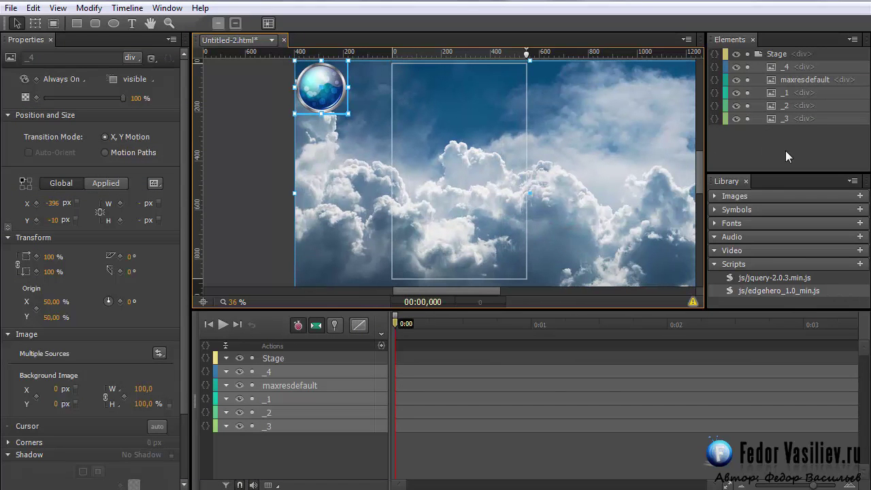
click(785, 151)
Step: Align the maxresdefault background to the stage origin at X 0, Y 0, move it beneath all other elements and lock it
click(782, 79)
drag(611, 179, 646, 181)
click(781, 78)
drag(778, 133, 777, 132)
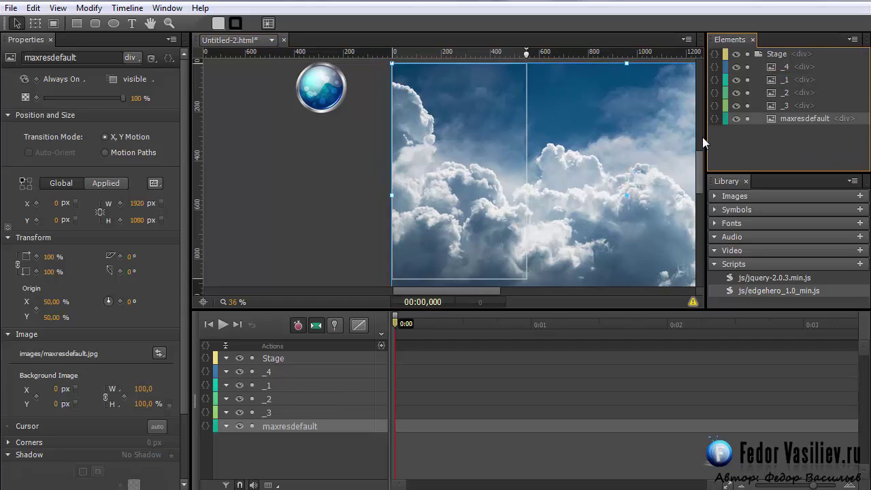
click(748, 119)
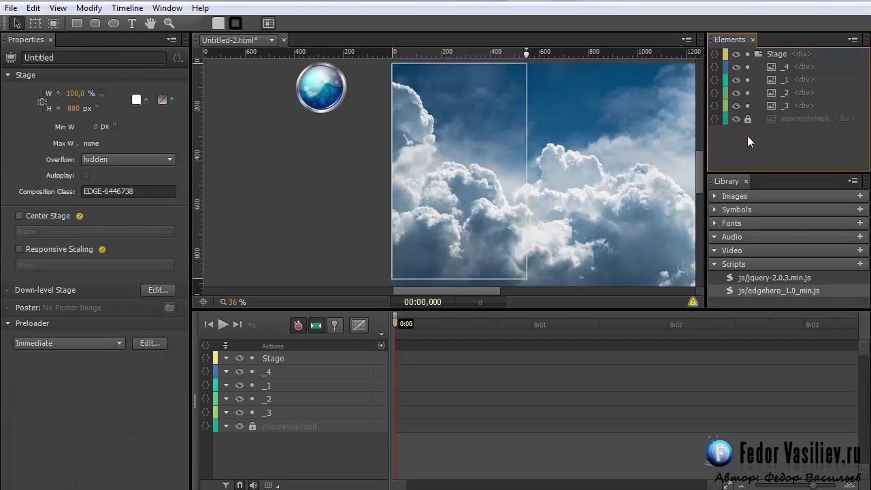
Step: Shrink the four button images _1 to _4 together and place them outside the stage at about X -310, Y 368 px
click(783, 105)
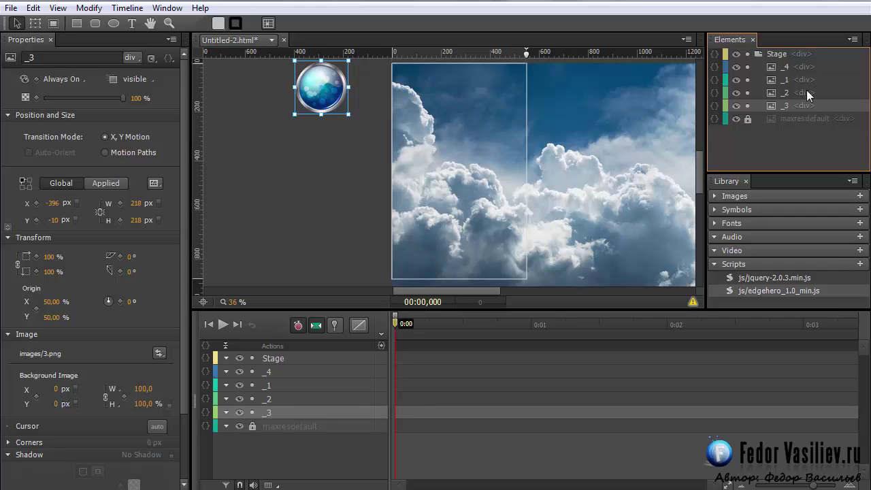
shift+click(782, 64)
drag(323, 107, 334, 170)
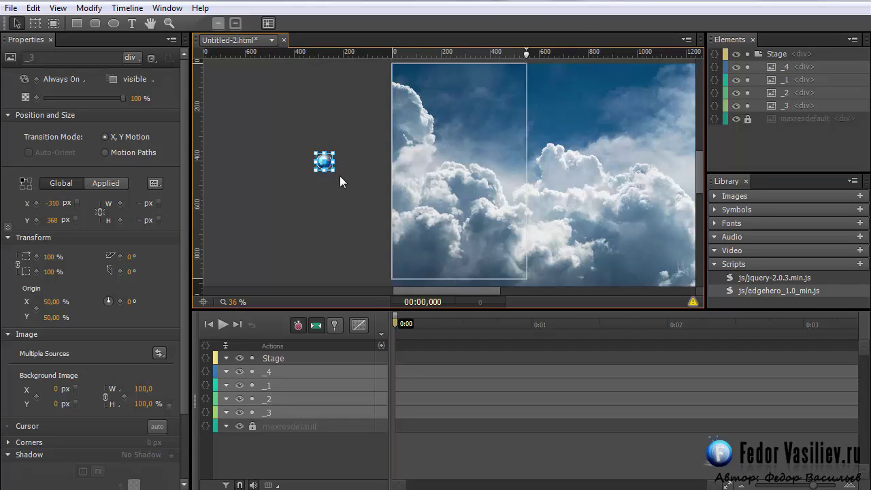
click(337, 177)
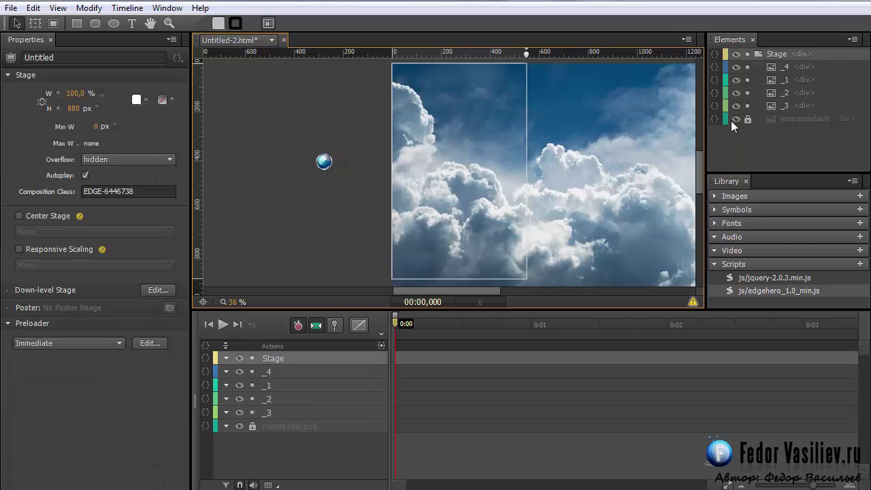
Step: Draw a 550 × 358 px rectangle across the stage width at X 0, Y 59 and make its fill fully transparent
click(73, 23)
mouse_move(392, 79)
mouse_down()
mouse_move(525, 152)
mouse_move(527, 165)
mouse_up()
key(v)
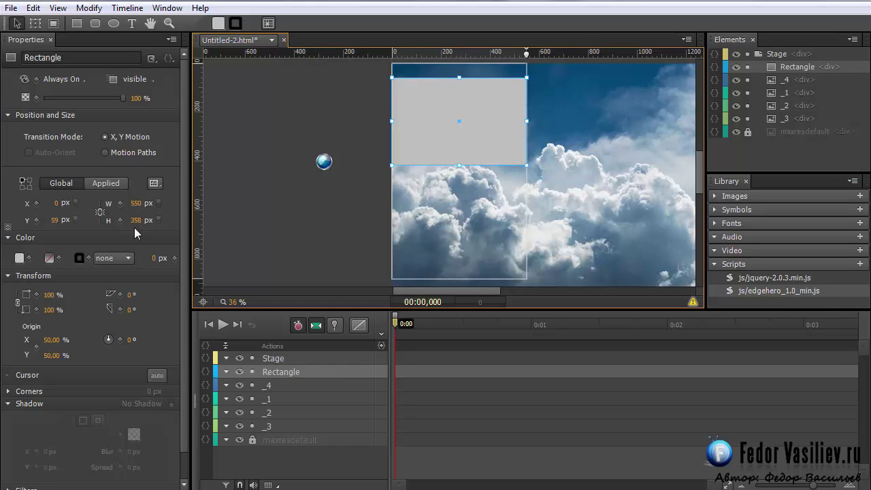
click(219, 24)
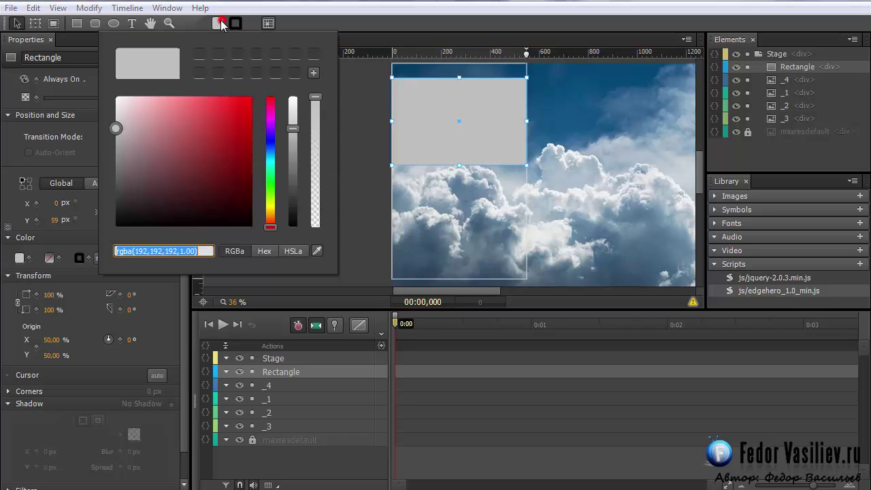
click(314, 104)
drag(315, 115, 326, 227)
click(365, 122)
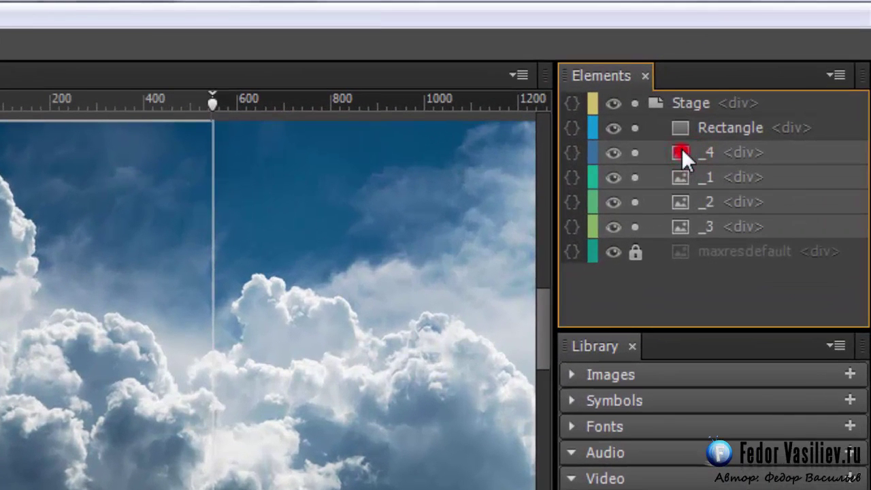
Step: Nest the button images _4, _1, _2 and _3 inside Rectangle and collapse the group
drag(682, 149, 683, 125)
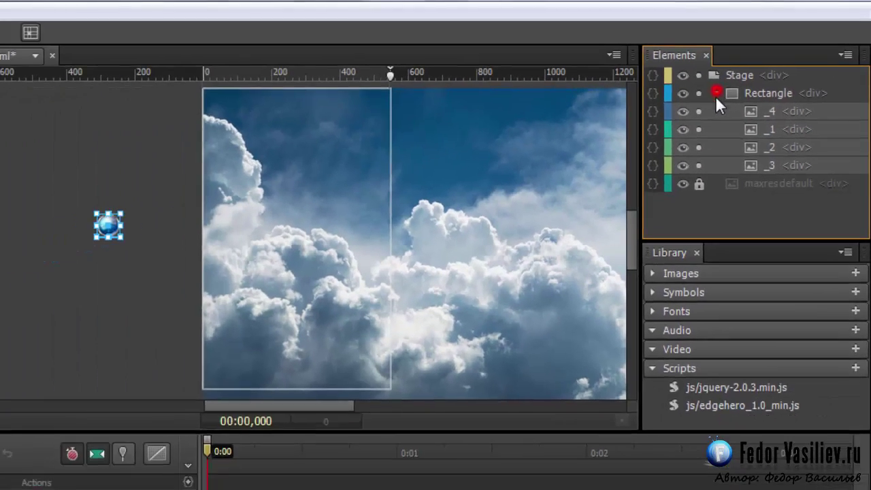
click(658, 128)
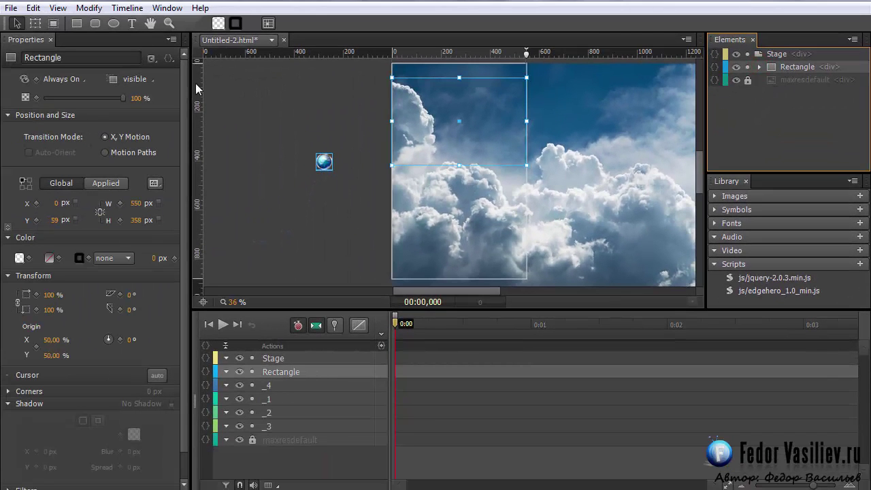
Step: Draw a second transparent 550 × 358 px rectangle exactly over the first and nest it inside Rectangle
click(77, 23)
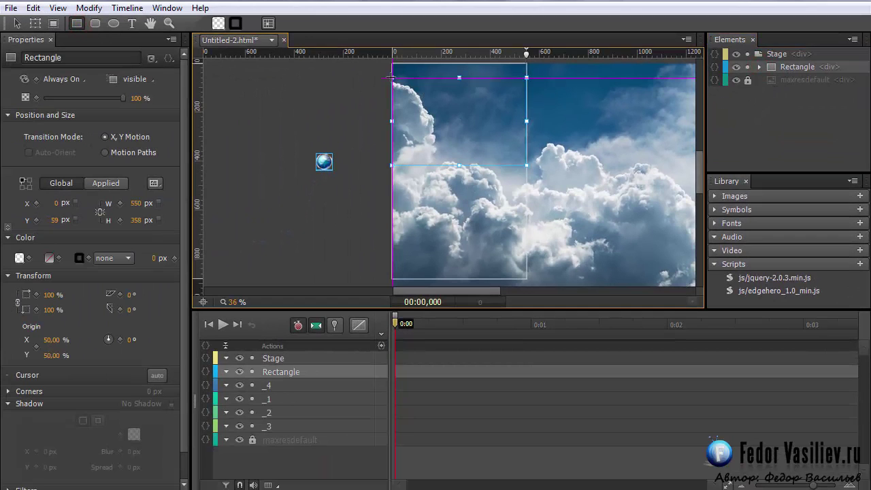
mouse_move(392, 77)
mouse_down()
mouse_move(501, 168)
mouse_move(527, 165)
mouse_up()
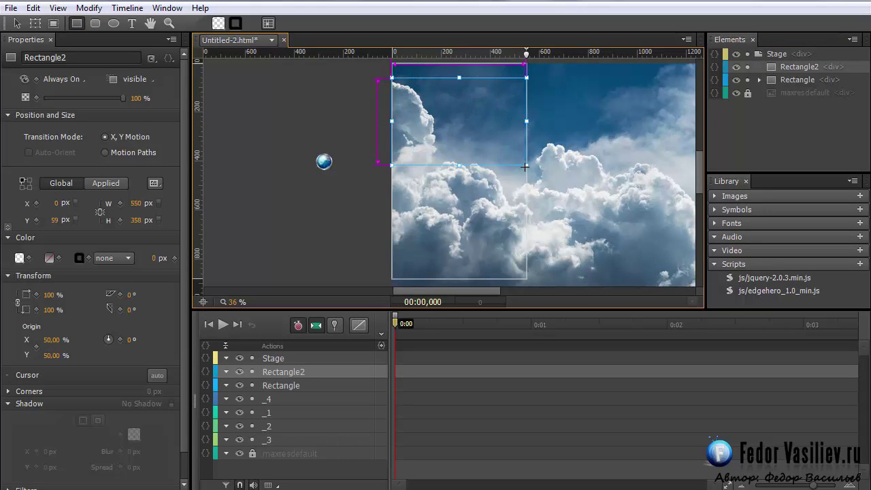
key(v)
drag(774, 70, 775, 82)
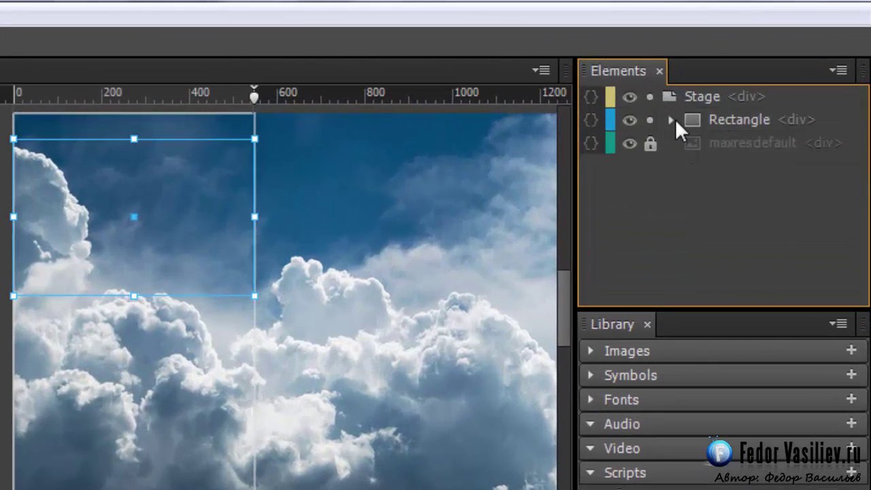
Step: Move Rectangle2 below _3 within Rectangle and rename it subcube
click(670, 120)
drag(715, 141, 728, 252)
double_click(753, 233)
right_click(752, 235)
click(704, 343)
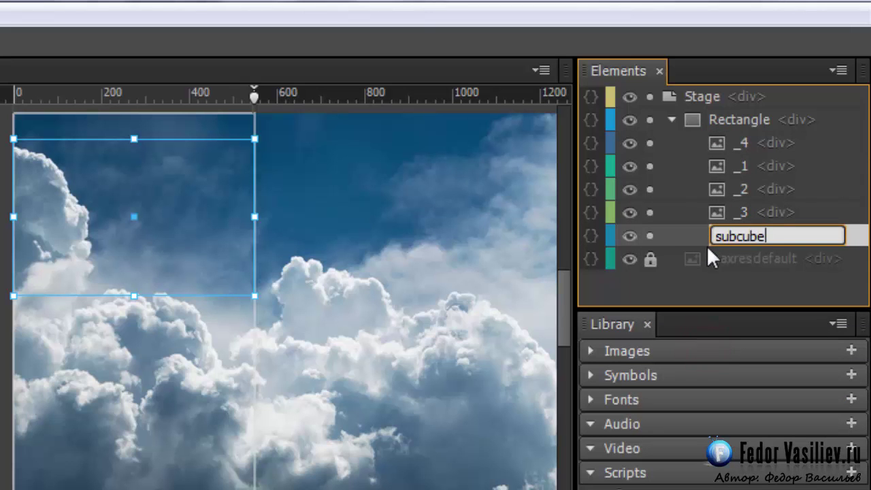
click(744, 257)
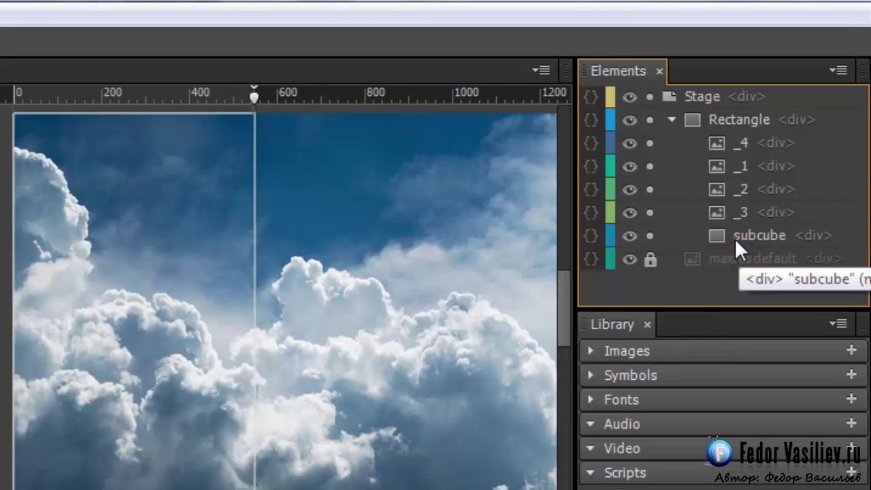
click(732, 236)
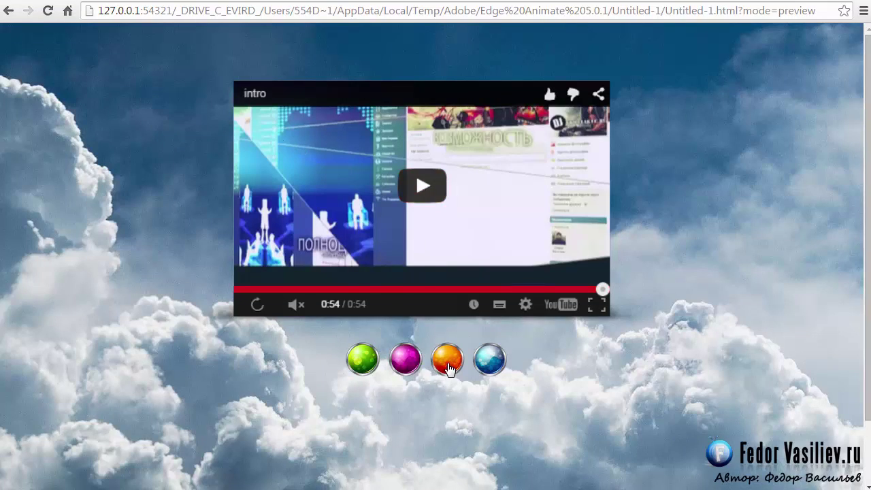
Step: Rotate the finished cube with the orange and green buttons in the browser preview to examine its faces
click(448, 367)
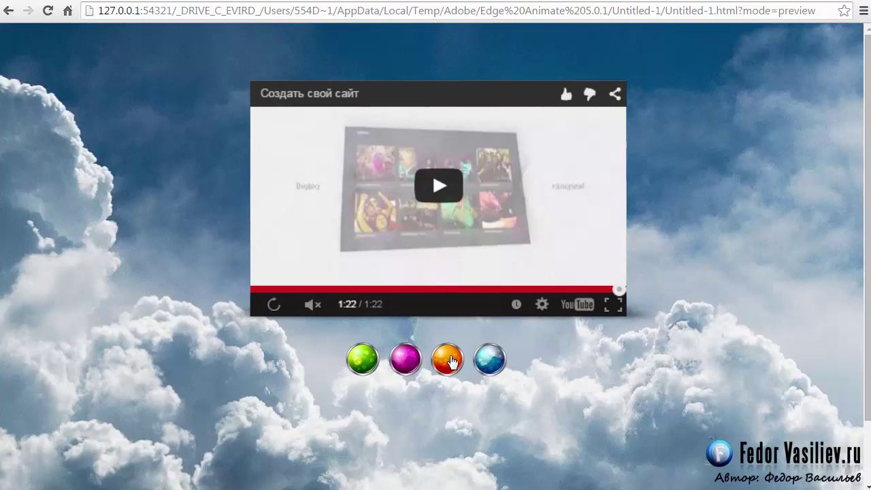
click(360, 361)
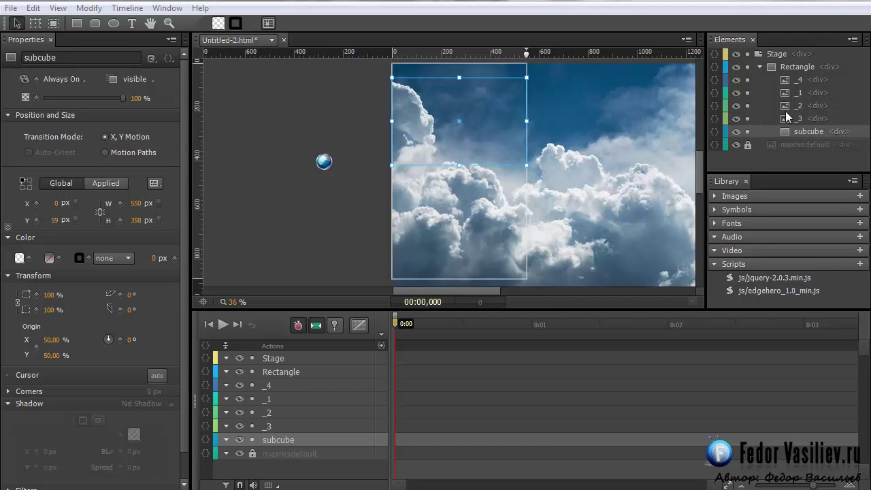
Step: Draw a third transparent rectangle about 450 × 262 px inside the outline of subcube
click(789, 133)
click(78, 24)
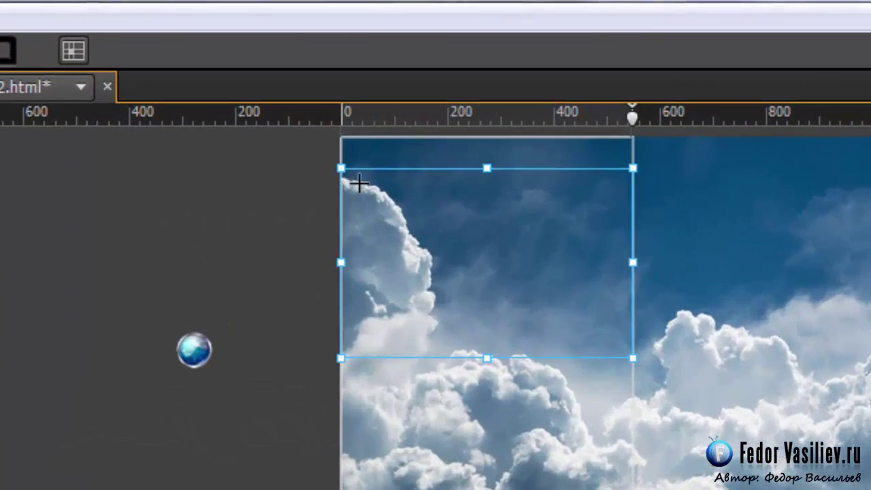
drag(402, 86, 505, 148)
drag(567, 308, 589, 317)
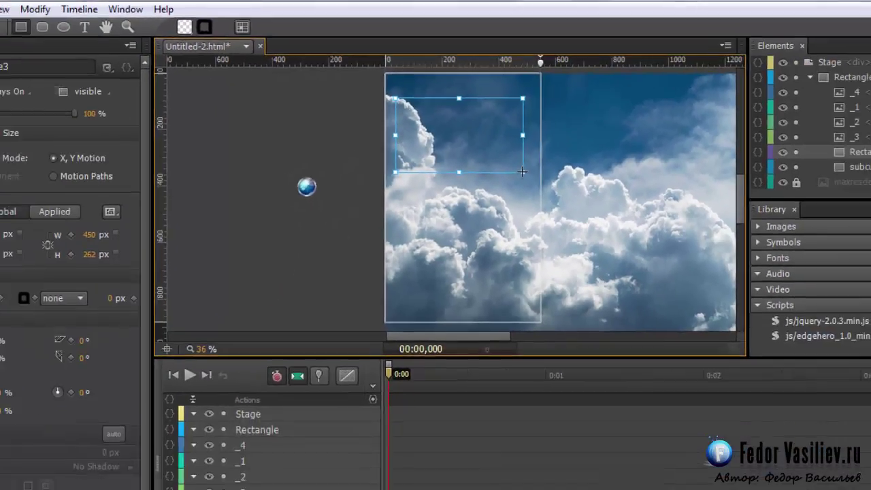
Step: Set the new rectangle's width to 433 px and its height to 271 px
click(158, 197)
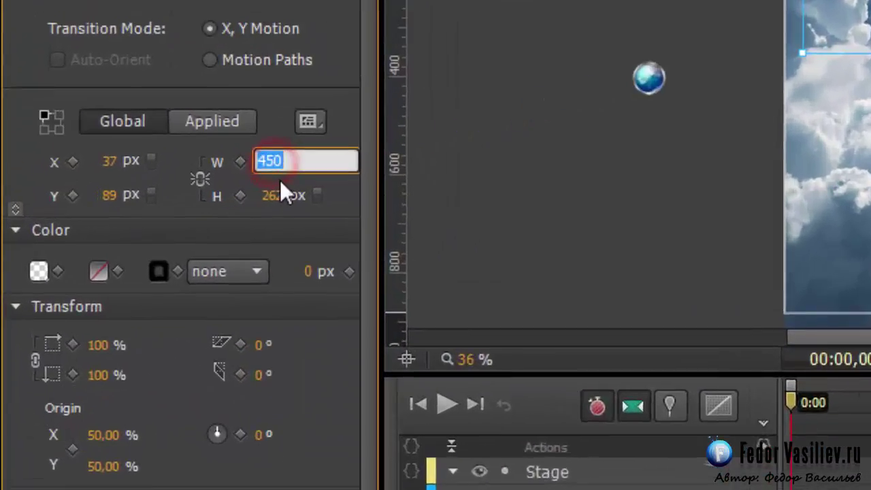
text(433)
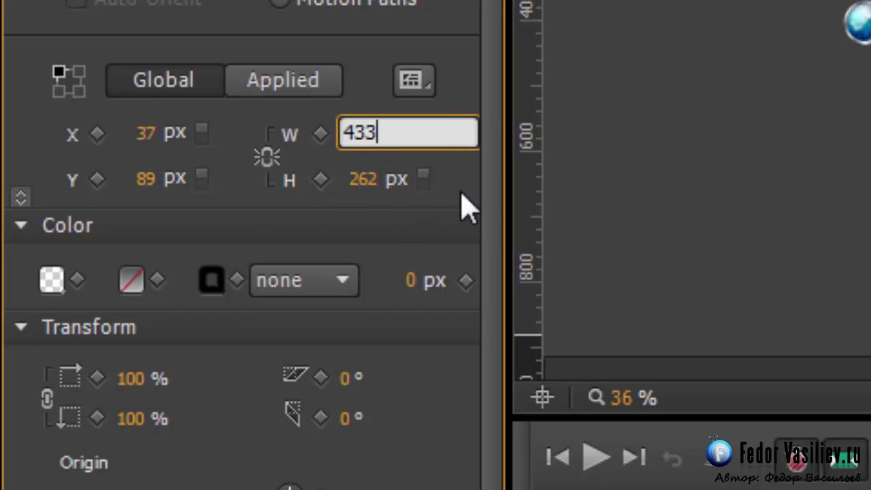
click(460, 190)
click(356, 178)
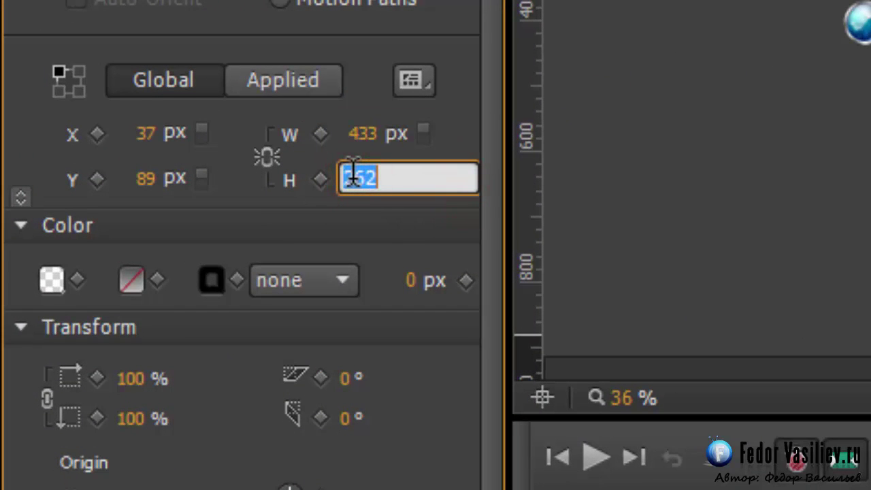
text(271)
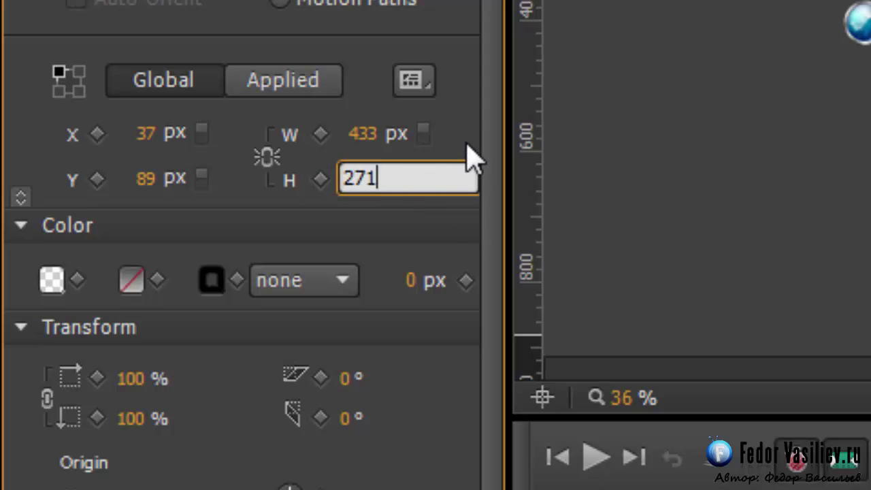
click(456, 151)
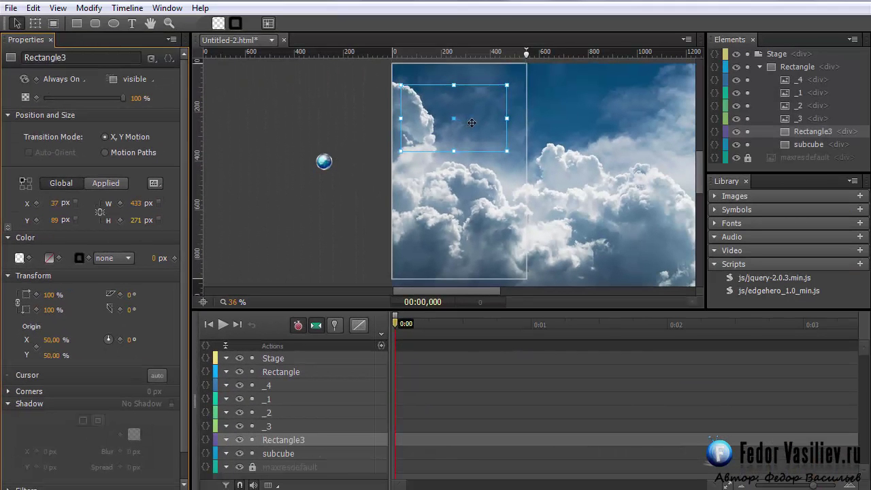
Step: Centre Rectangle3 inside the outline of Rectangle, at X 58 px and Y 81 px
drag(472, 122, 477, 122)
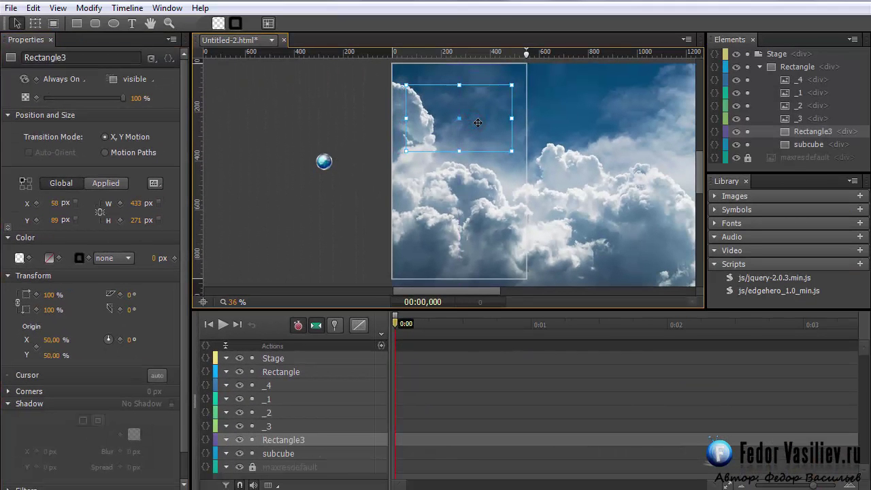
drag(484, 122, 485, 120)
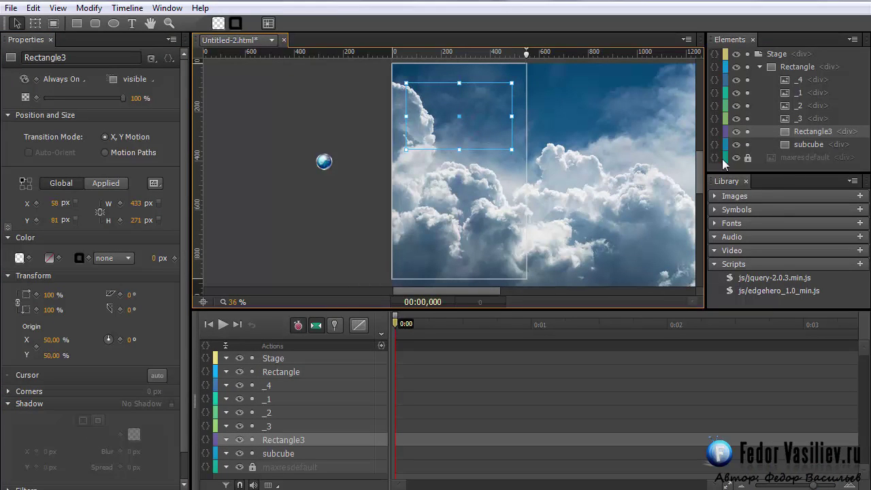
click(782, 67)
drag(234, 302, 698, 166)
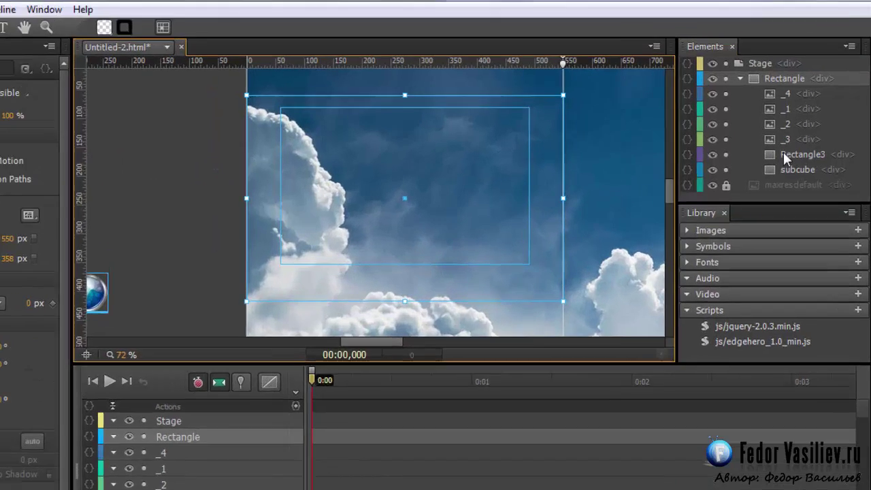
Step: Nest Rectangle3 inside subcube
click(800, 132)
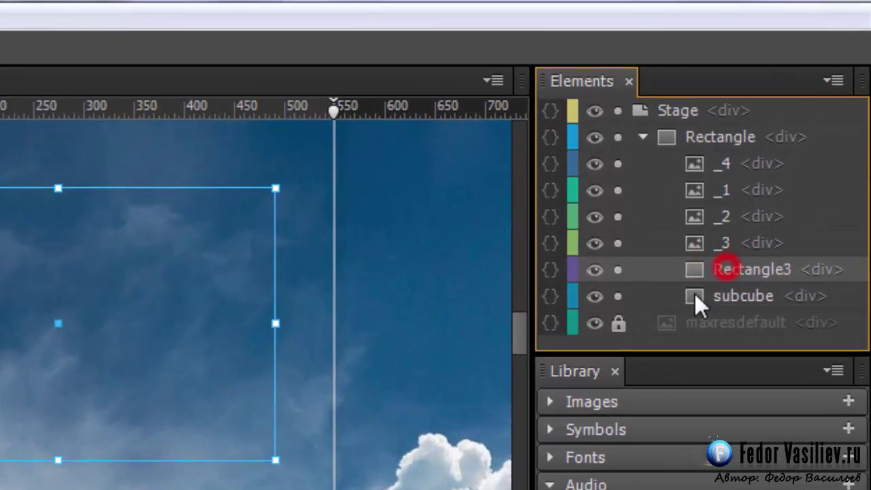
drag(711, 269, 705, 295)
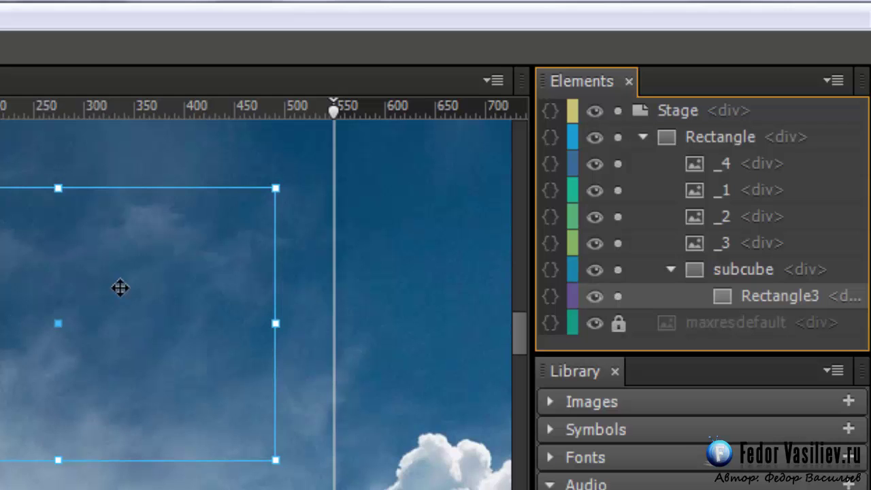
Step: Duplicate Rectangle3 within subcube, making five copies for the remaining cube faces
click(754, 292)
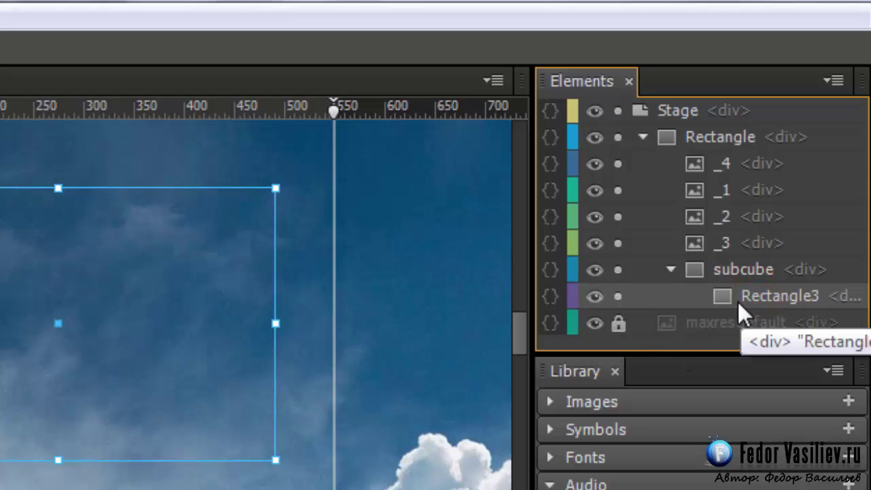
right_click(742, 292)
click(801, 370)
click(859, 292)
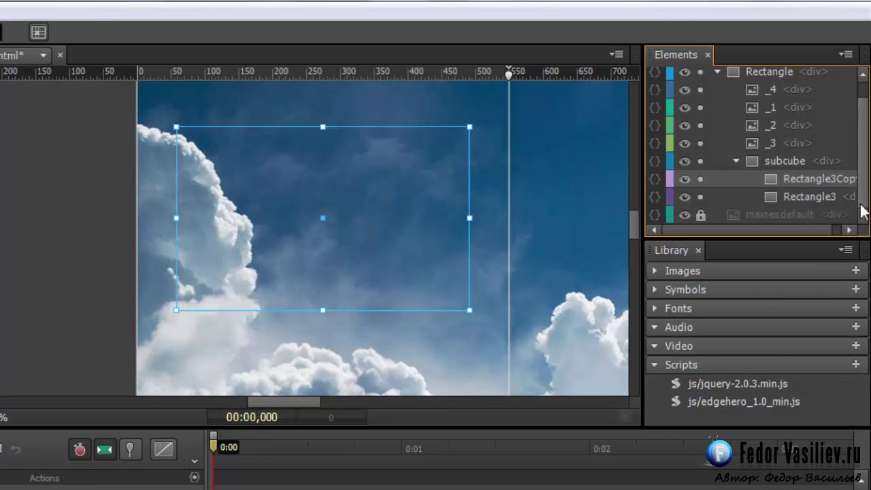
right_click(796, 181)
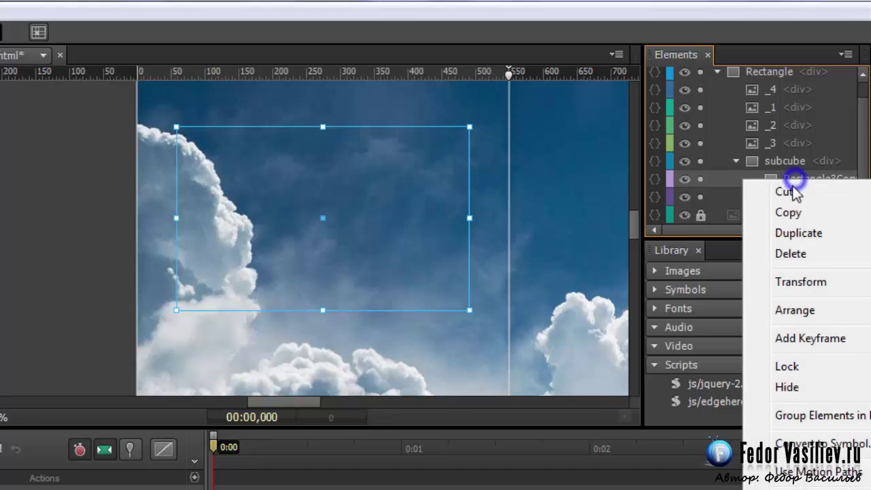
click(798, 233)
click(864, 216)
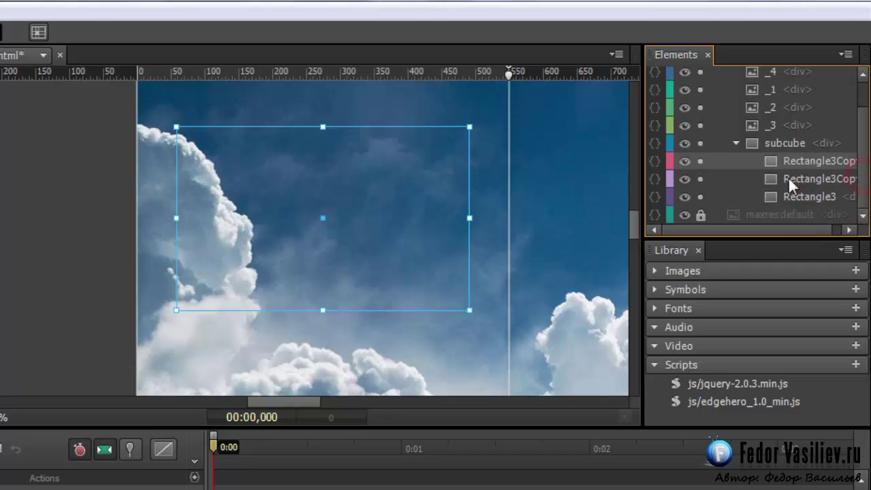
right_click(739, 161)
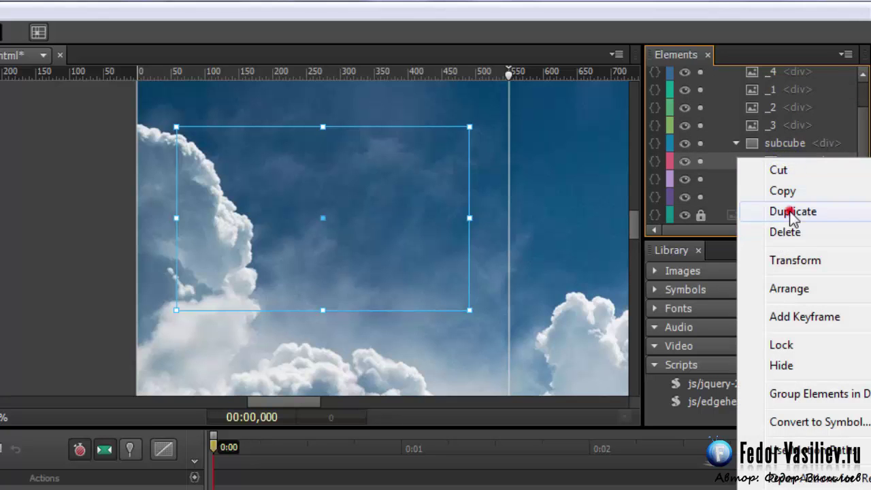
click(792, 211)
scroll(789, 150, down, 2)
right_click(790, 150)
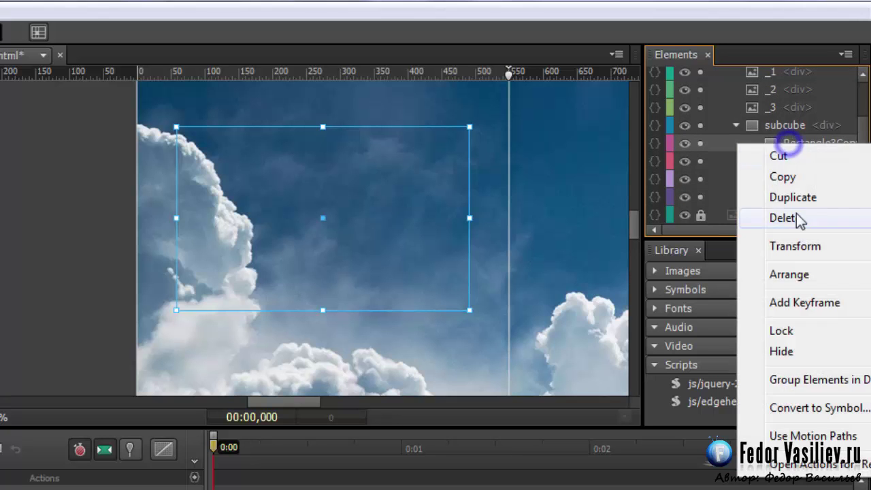
click(799, 197)
drag(858, 157, 866, 235)
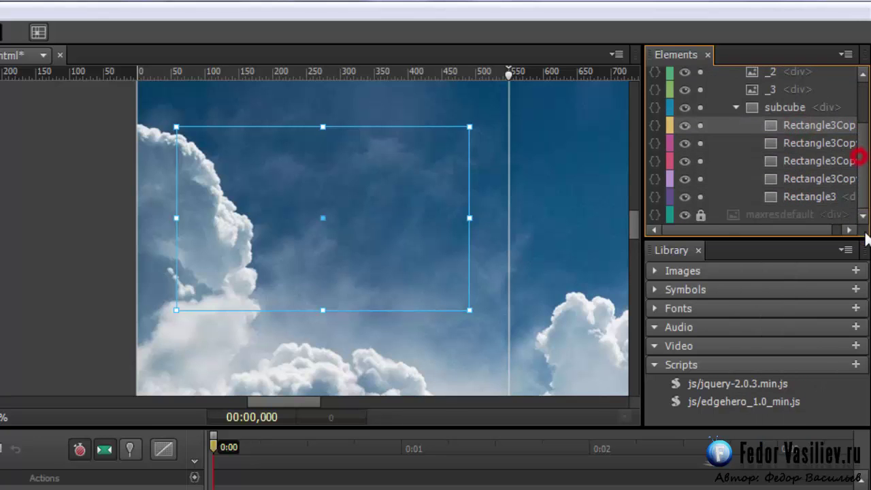
right_click(797, 128)
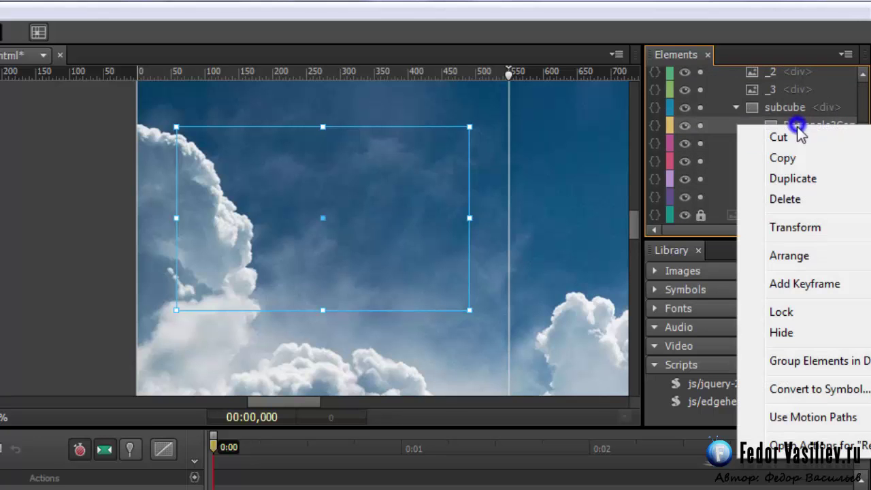
click(797, 181)
drag(863, 159, 863, 198)
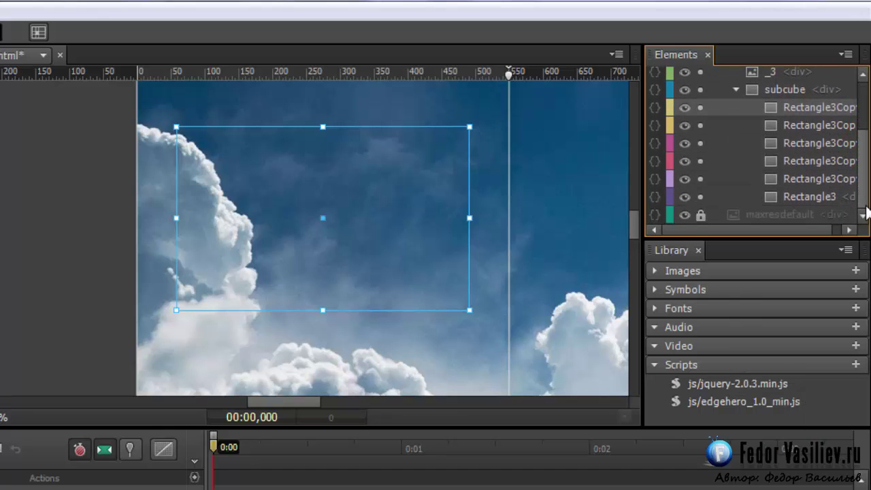
Step: Rename Rectangle3Copy5 to top and Rectangle3Copy4 to dno
double_click(797, 107)
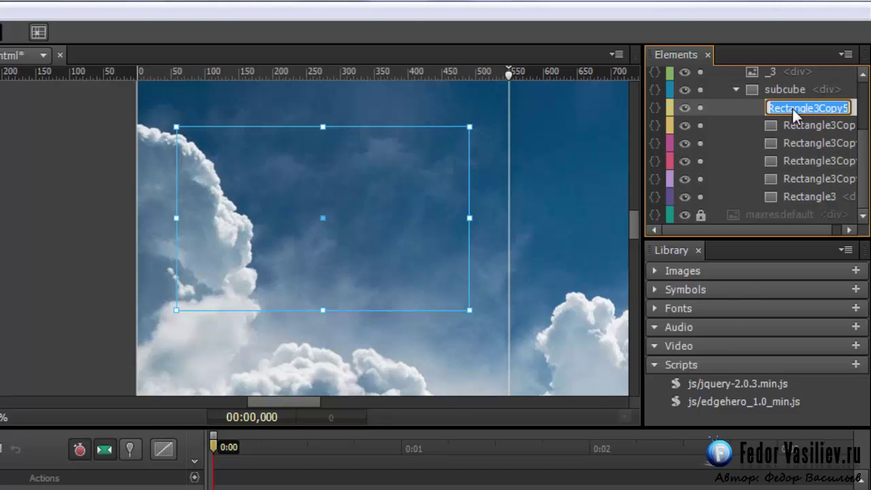
text(top)
key(Return)
click(798, 124)
double_click(800, 125)
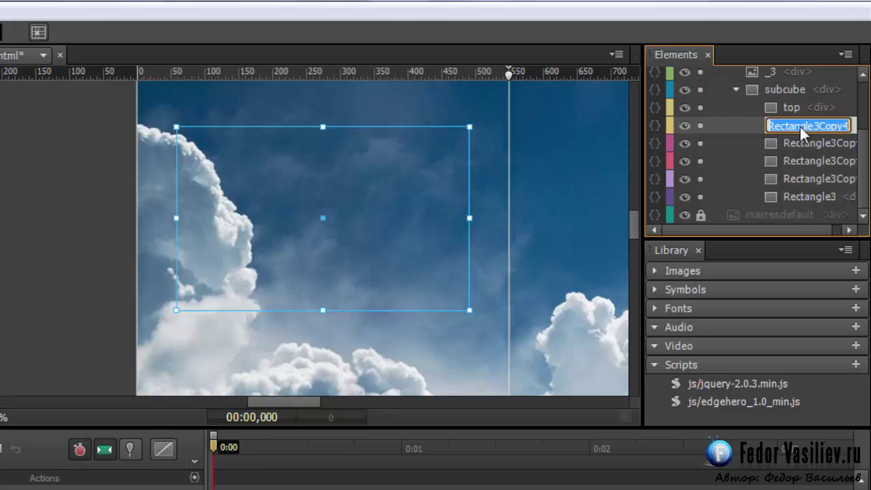
text(dno)
key(Return)
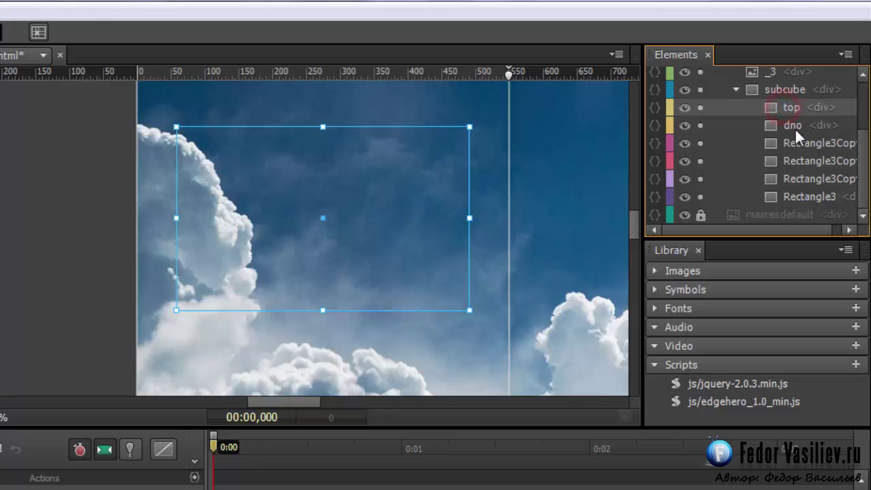
Step: Fill the dno rectangle with dark red, rgba(183,0,0,1.00)
scroll(861, 164, up, 1)
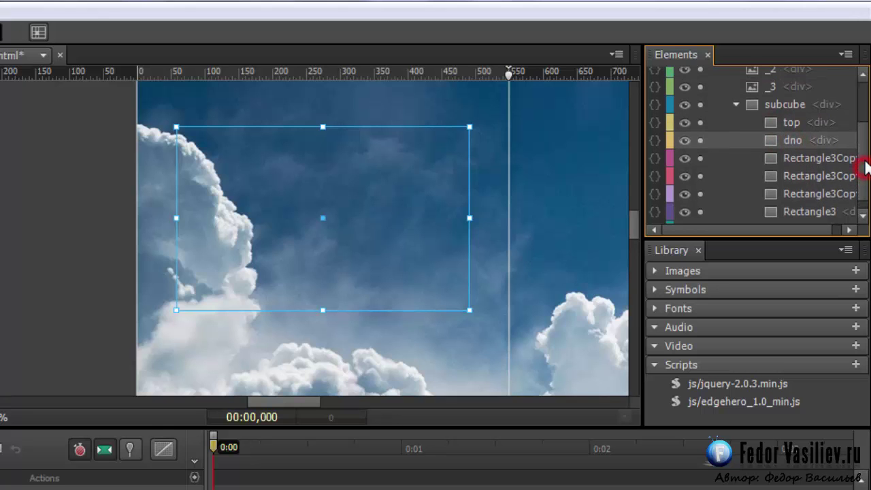
click(790, 122)
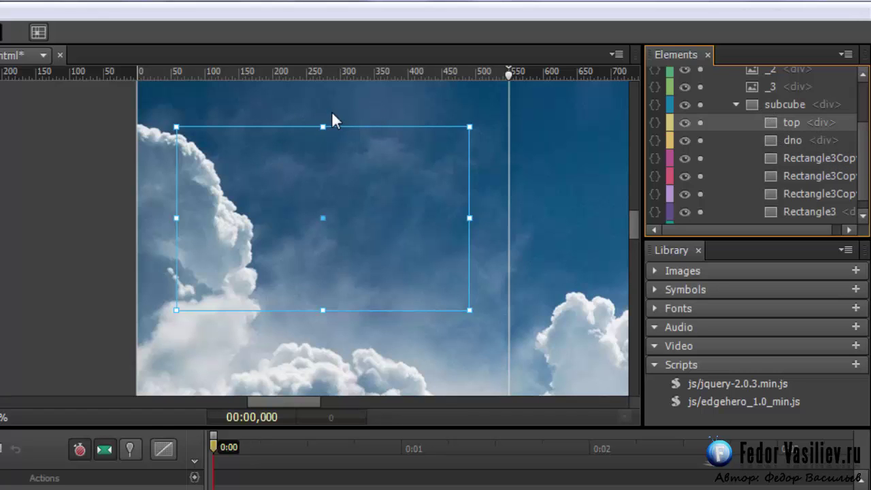
click(780, 140)
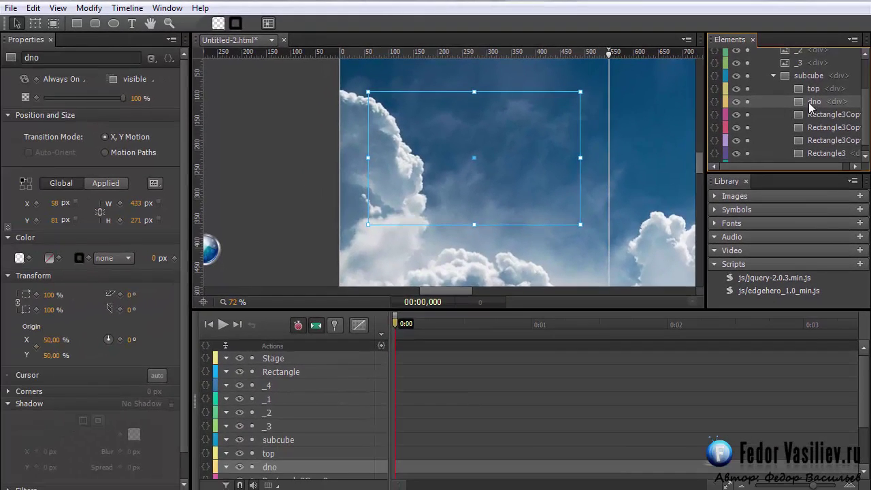
click(218, 23)
drag(235, 123, 251, 132)
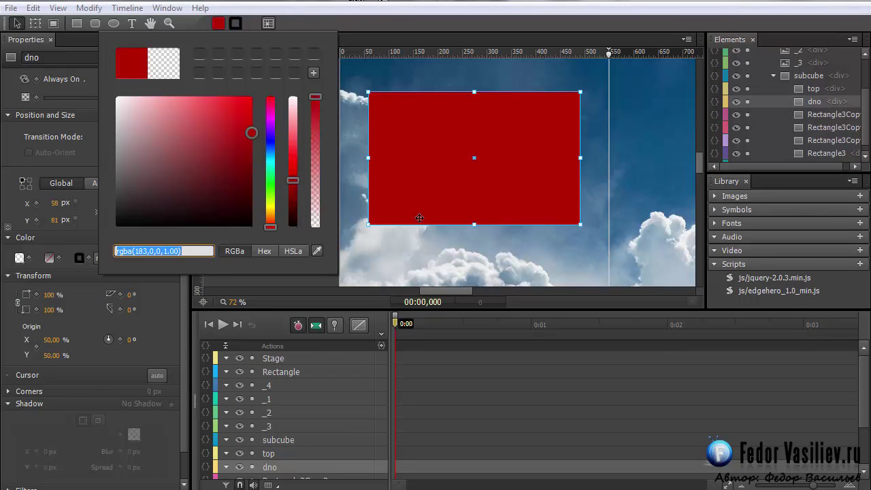
click(419, 2)
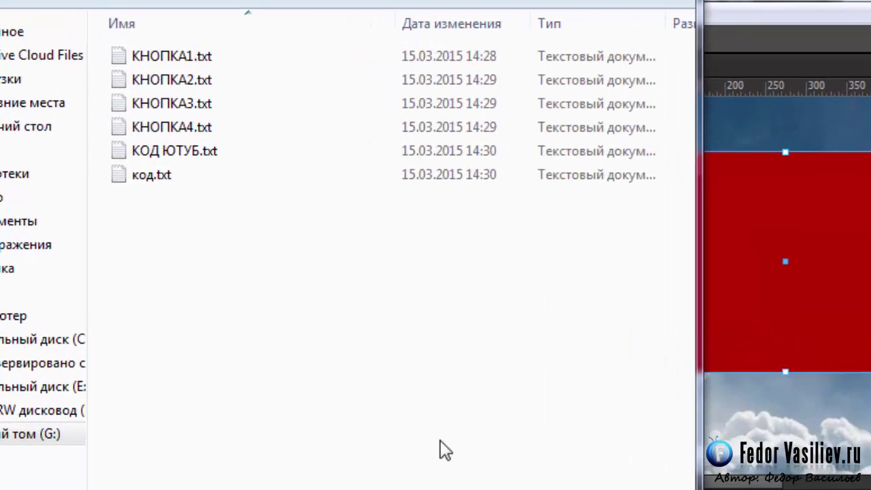
Step: Open код.txt from the file folder in WordPad and copy the line "perspective_1000px center"
click(167, 206)
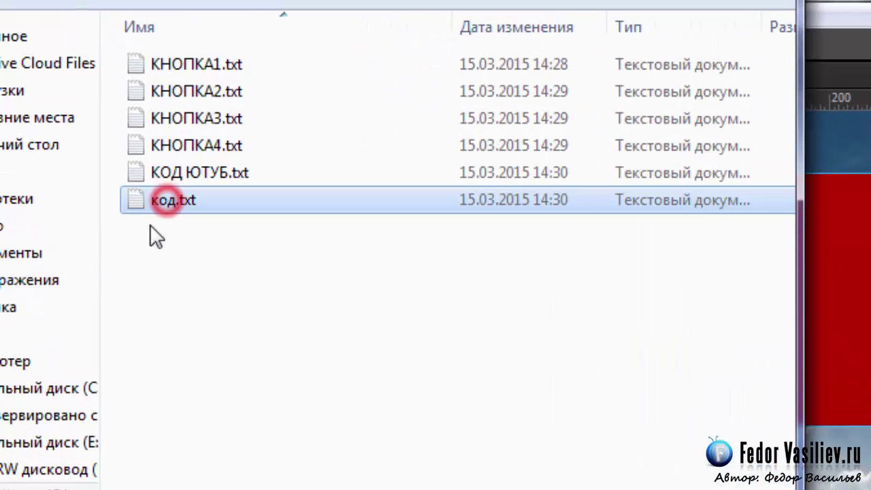
double_click(165, 200)
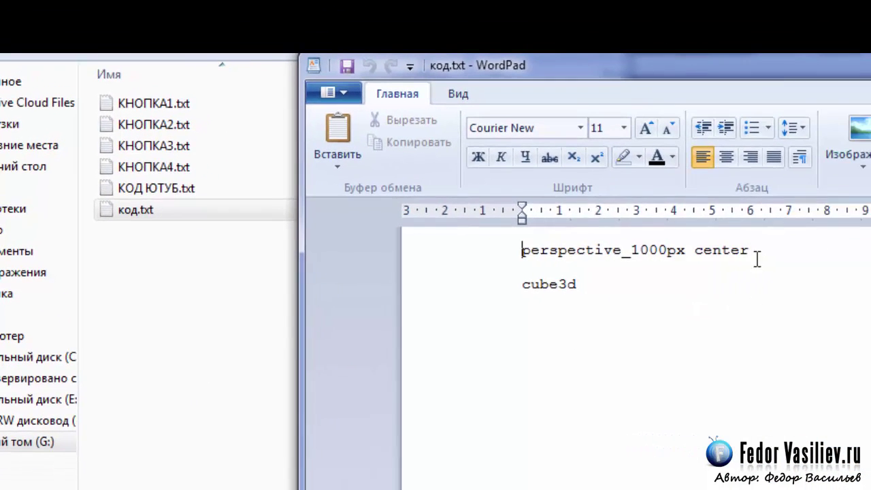
drag(757, 253, 495, 250)
right_click(529, 252)
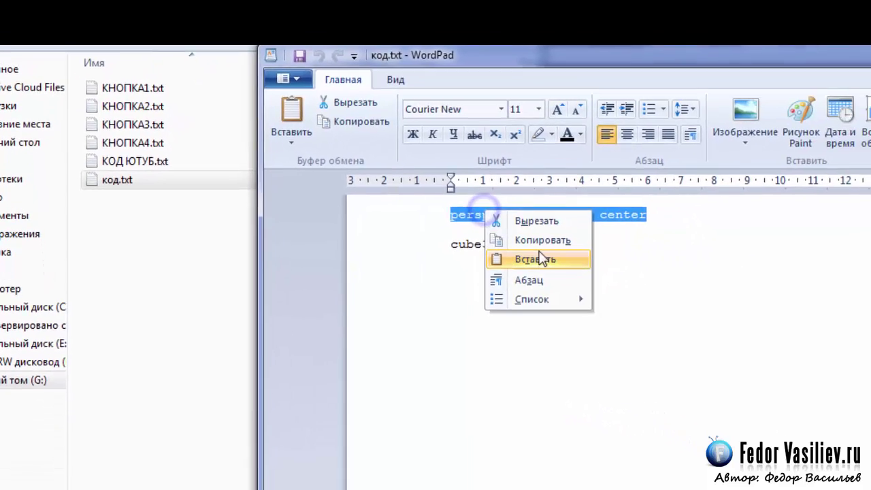
click(589, 277)
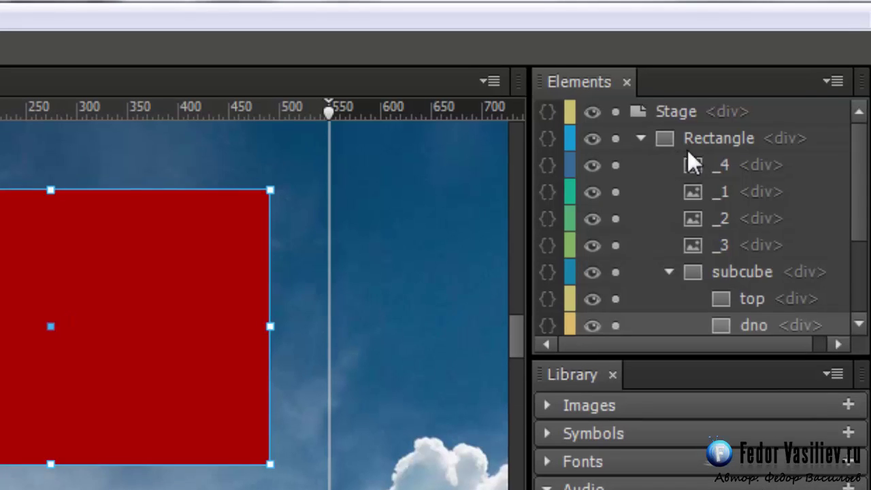
Step: Assign the copied class "perspective_1000px center" to the Rectangle element
click(699, 139)
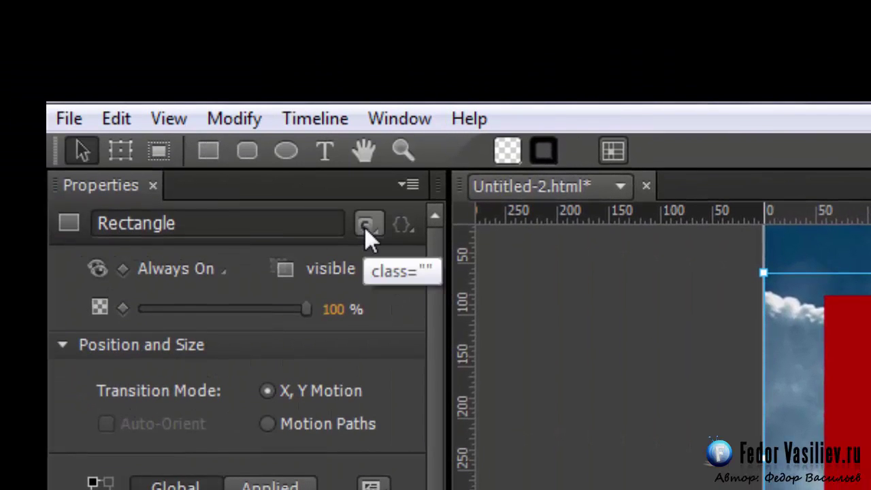
click(364, 225)
right_click(395, 258)
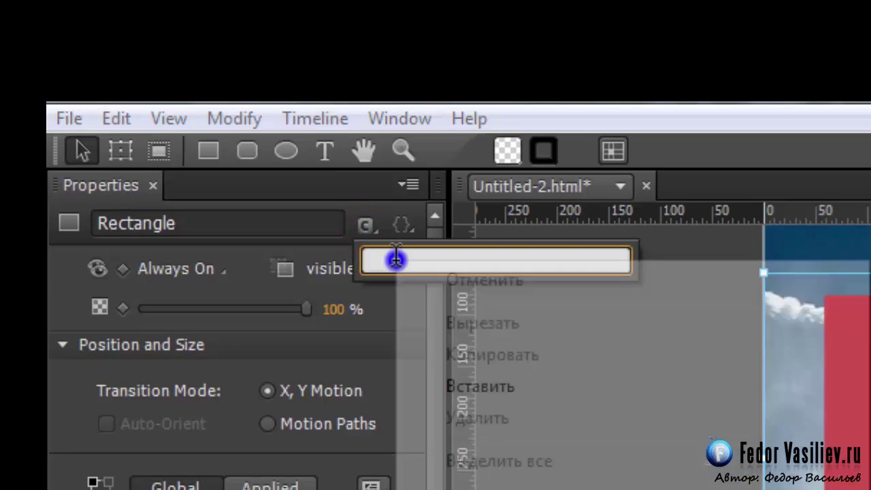
click(485, 387)
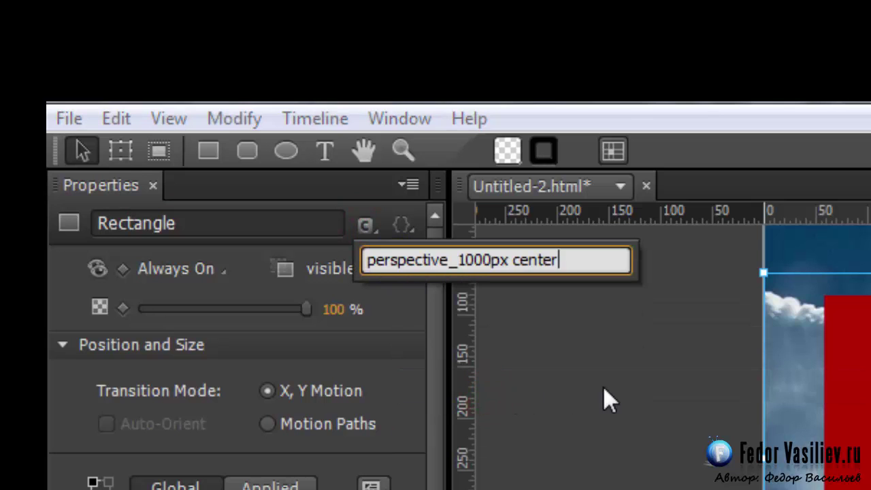
key(Return)
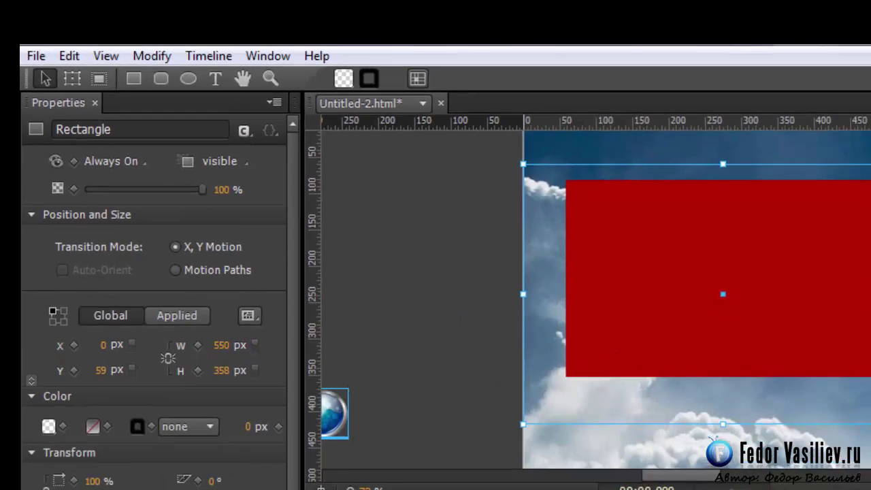
Step: Switch to код.txt in WordPad, copy the word "cube3d" and return to Edge Animate
key(alt+Tab)
double_click(390, 156)
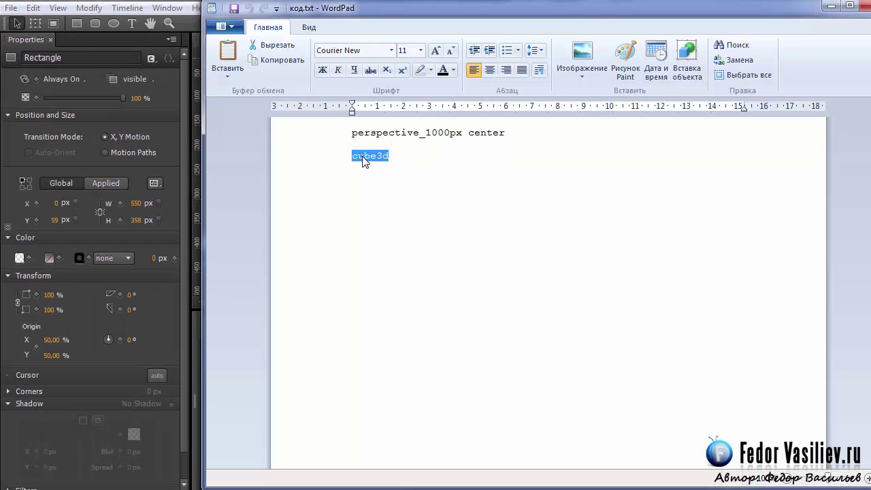
right_click(362, 161)
click(400, 199)
click(832, 7)
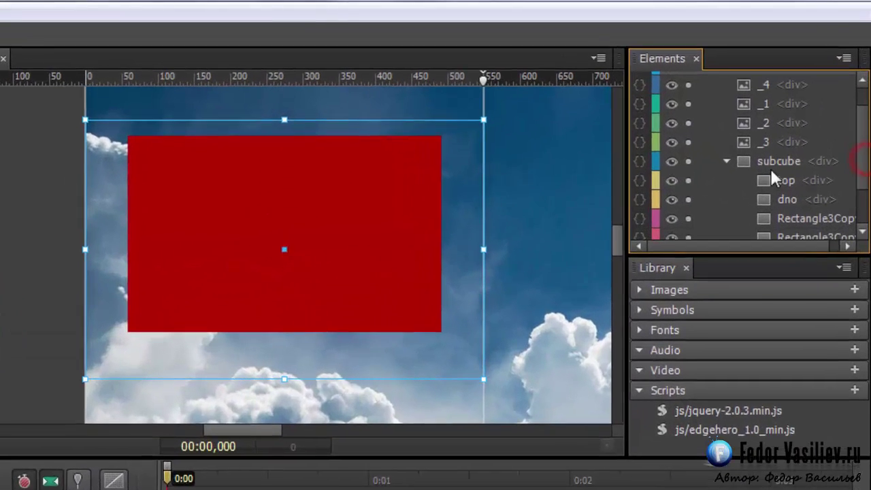
Step: Assign the copied class "cube3d" to the subcube element
click(761, 162)
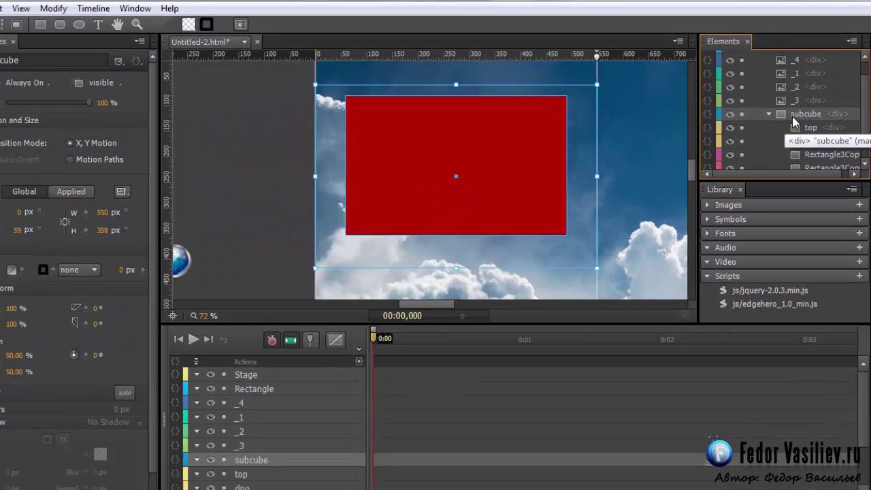
click(119, 61)
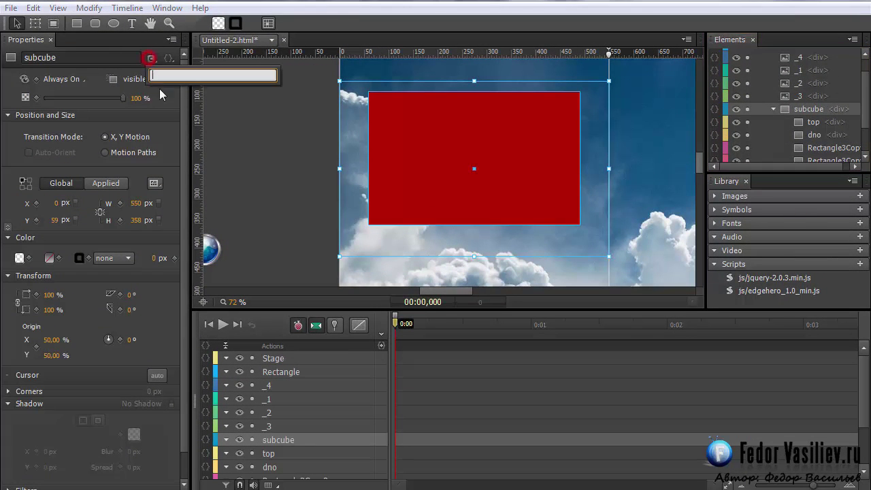
right_click(198, 75)
click(236, 136)
key(Return)
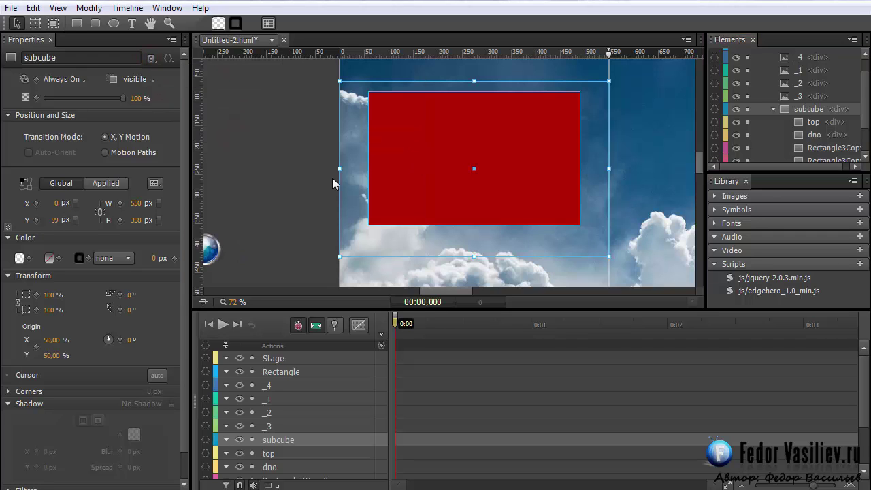
Step: Fill the top rectangle with an opaque dark grey
click(814, 121)
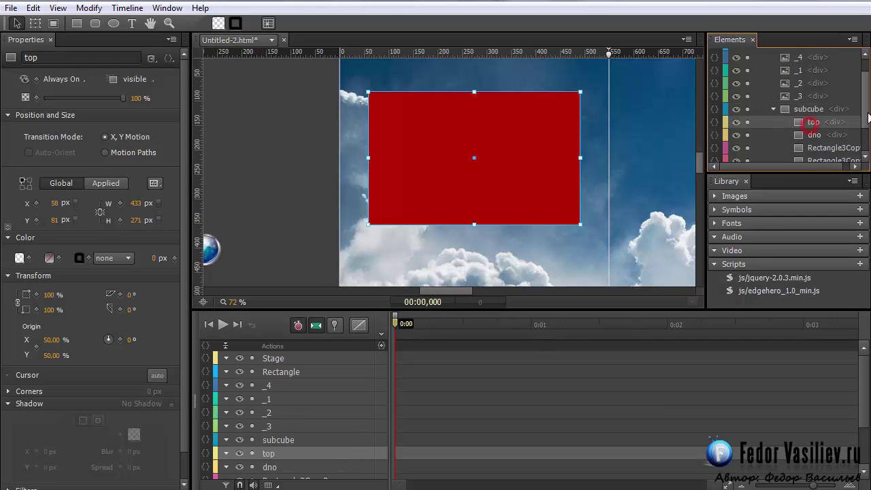
click(217, 23)
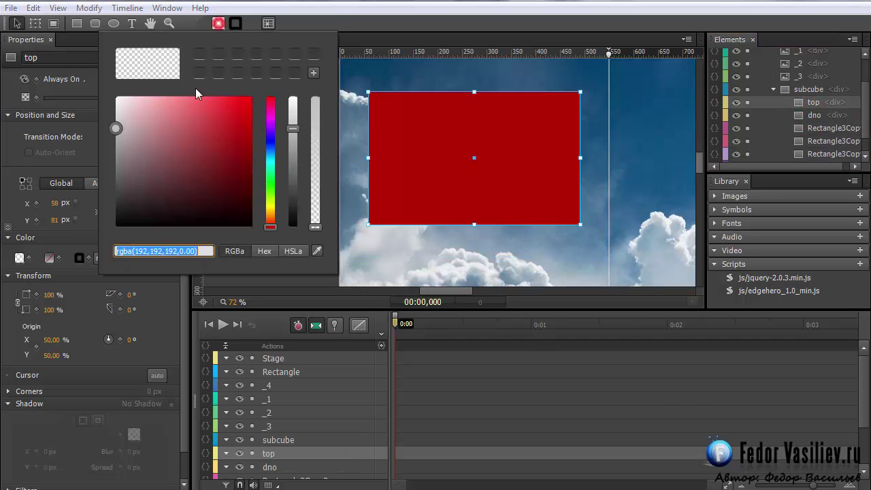
drag(125, 140, 109, 185)
click(335, 2)
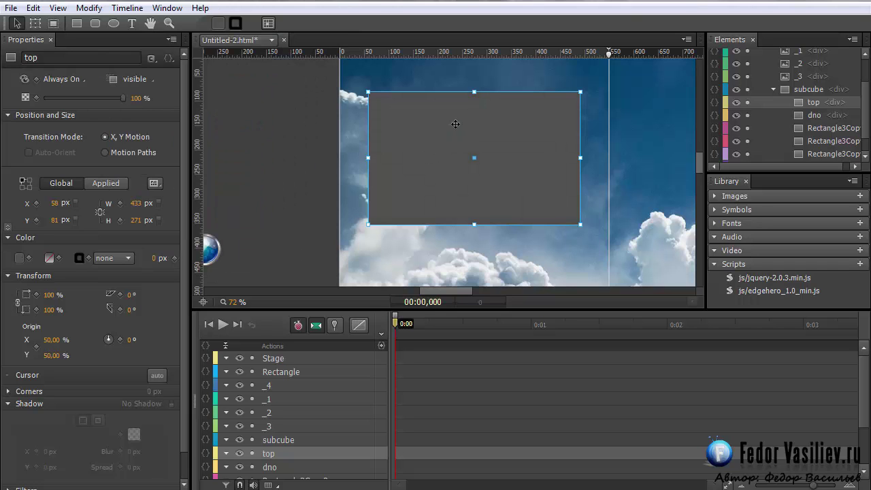
Step: Preview in the browser and try the green button of the finished Untitled-1 cube
key(ctrl+Return)
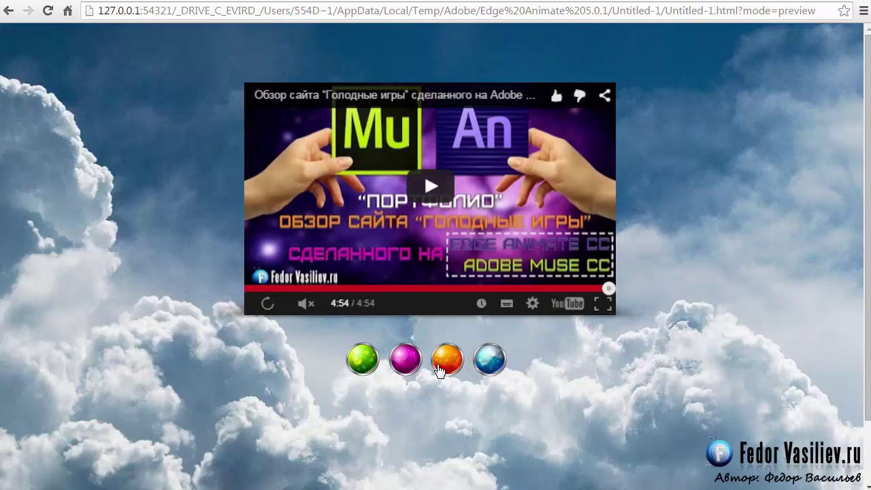
click(365, 366)
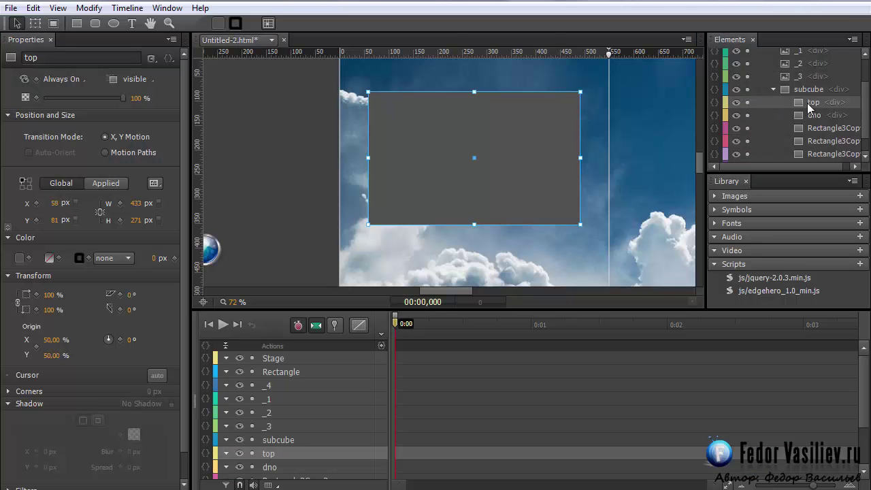
Step: Hide the top rectangle and give dno a shadow with 53 px blur and 11 px spread
click(735, 102)
click(814, 115)
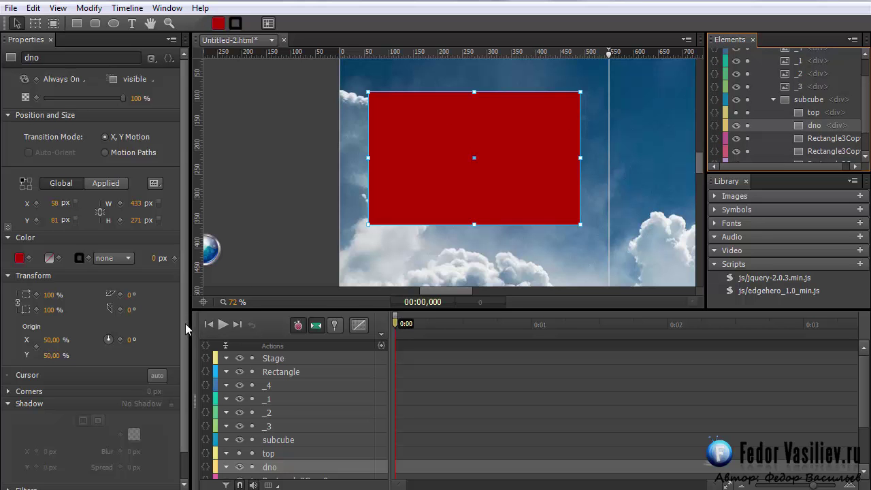
drag(185, 323, 186, 337)
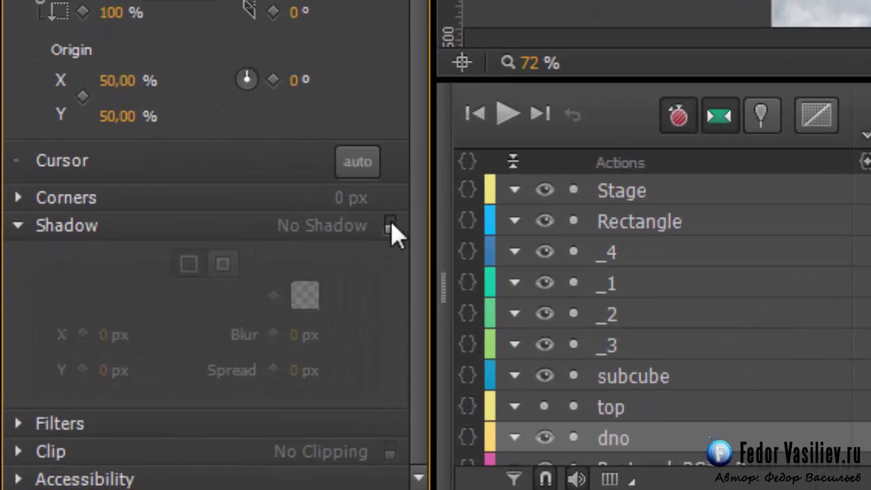
click(390, 227)
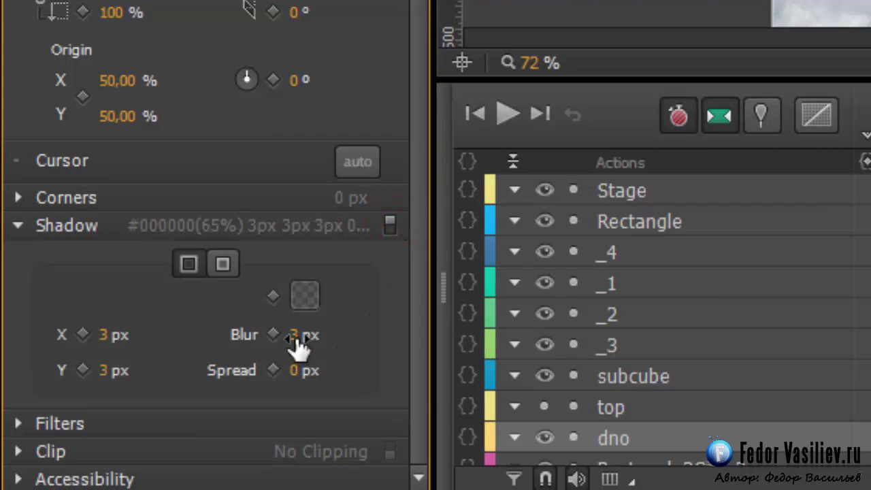
click(295, 334)
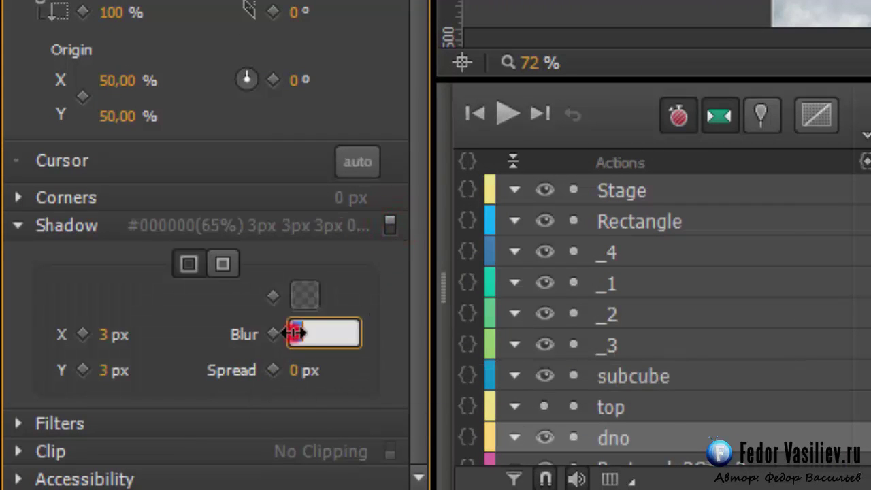
text(5)
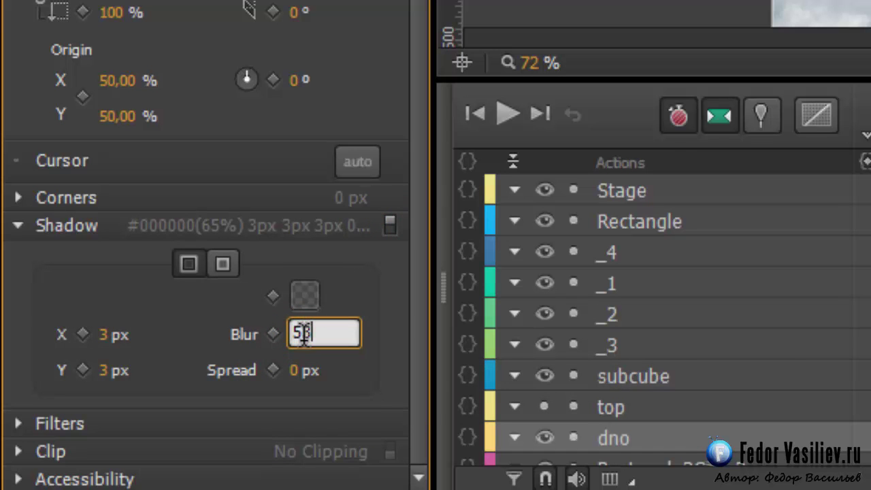
text(3)
key(Return)
click(294, 371)
text(11)
key(Return)
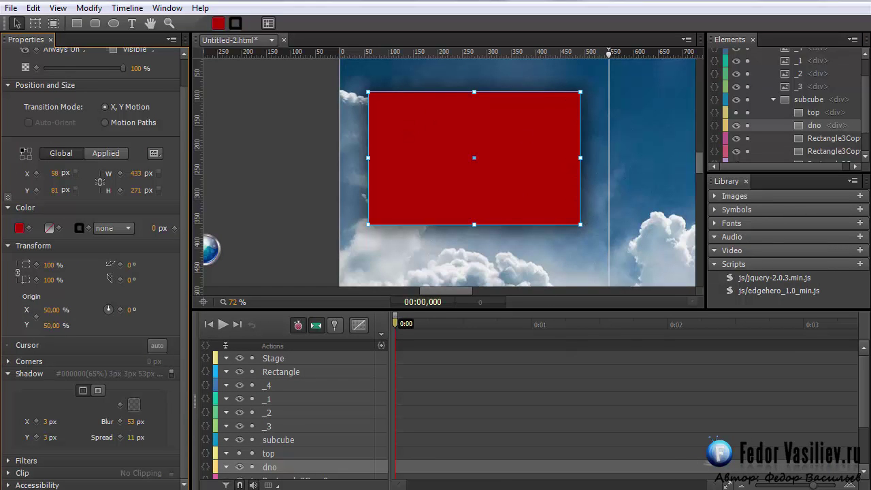
Step: Preview Untitled-2 in the browser, reload the page to check the dno shadow, and return to Edge Animate
key(ctrl+Return)
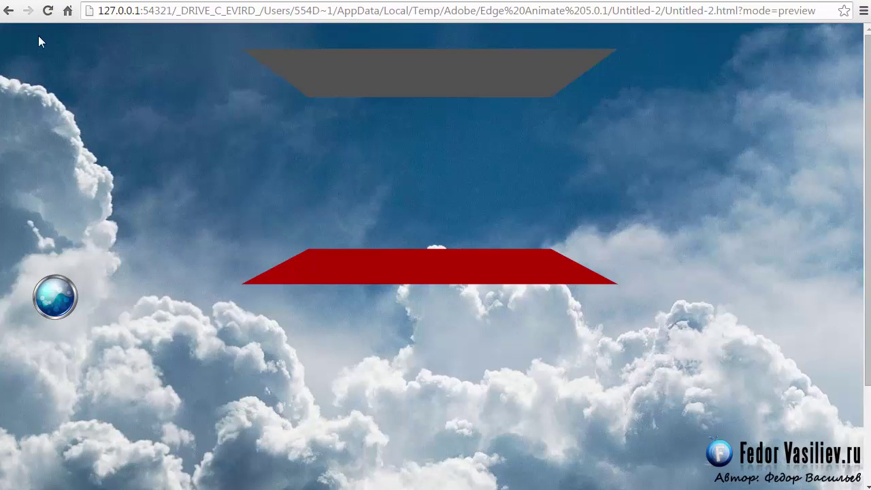
click(49, 13)
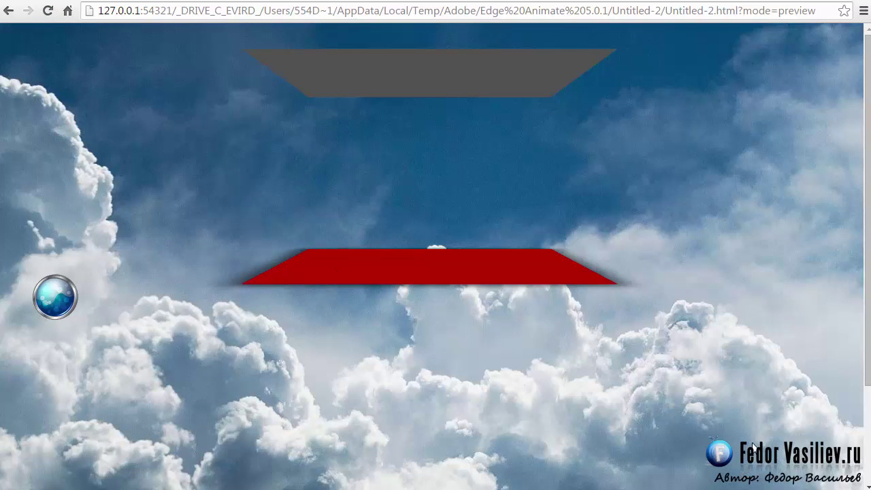
key(alt+Tab)
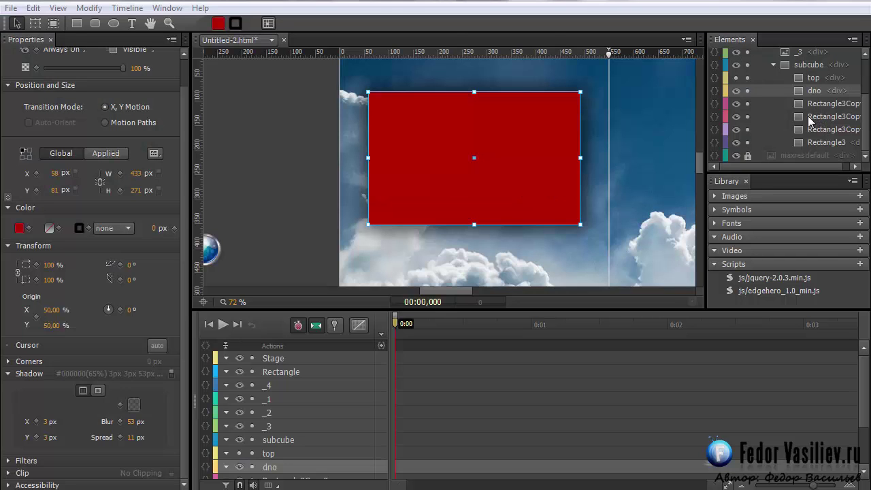
Step: Examine the four side-face rectangles in subcube: Rectangle3, Rectangle3Copy, Rectangle3Copy2 and Rectangle3Copy3
click(815, 104)
click(818, 117)
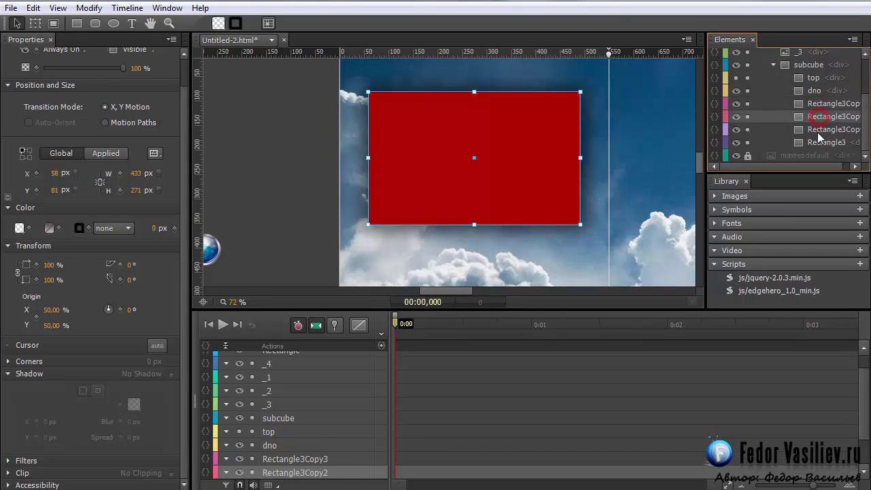
click(817, 132)
click(818, 103)
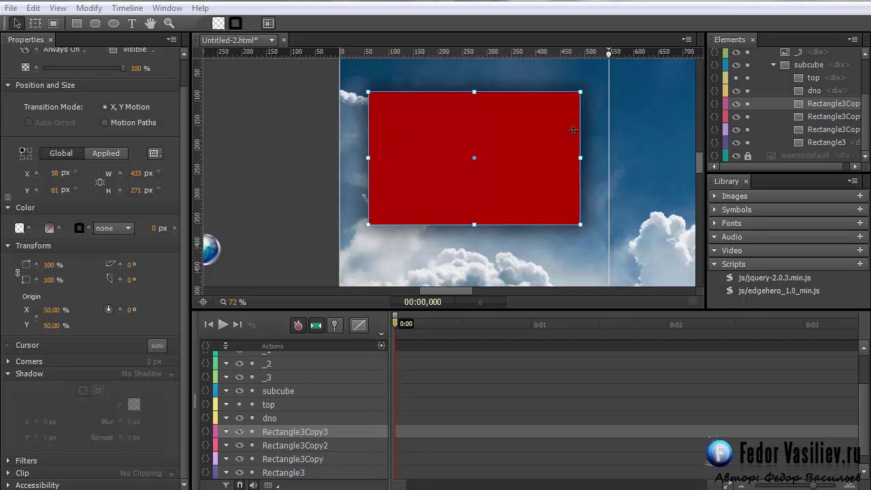
click(834, 117)
click(814, 129)
click(814, 143)
click(813, 129)
click(811, 116)
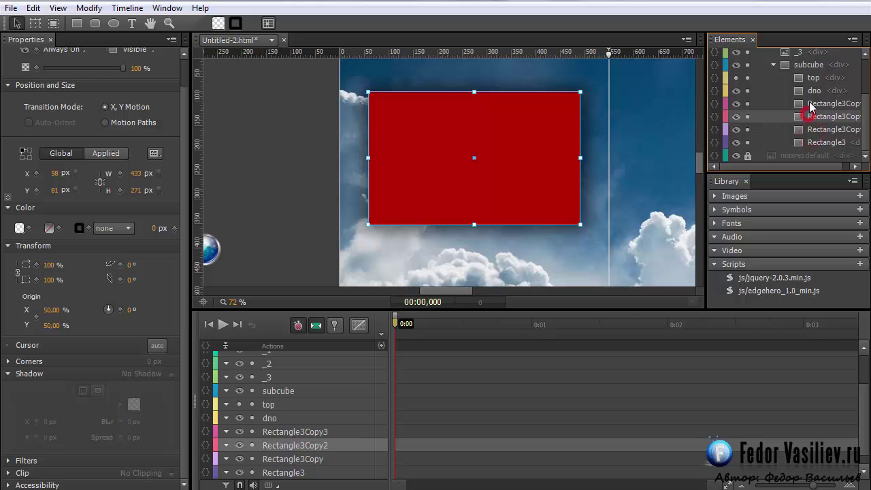
click(810, 104)
click(812, 116)
click(815, 129)
click(819, 142)
click(815, 130)
click(814, 116)
click(811, 103)
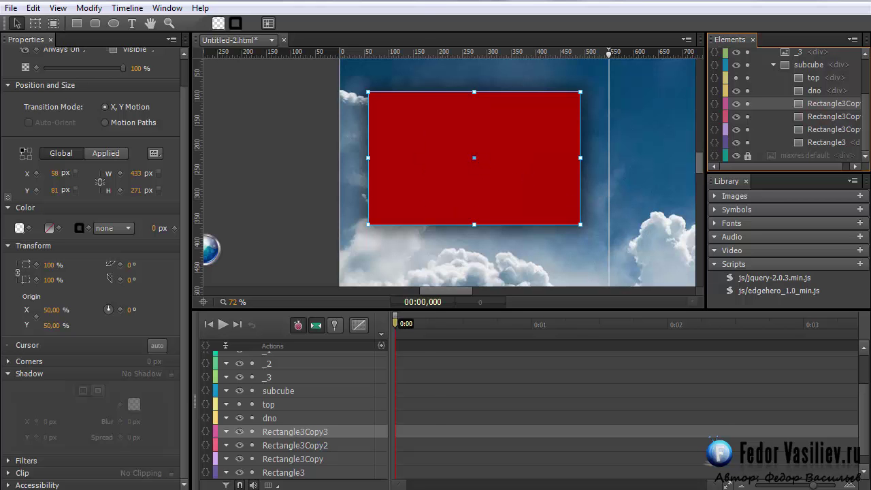
Step: Open КОД ЮТУБ.txt from the file folder in WordPad, copy all of its YouTube iframe code and return to Edge Animate
key(alt+Tab)
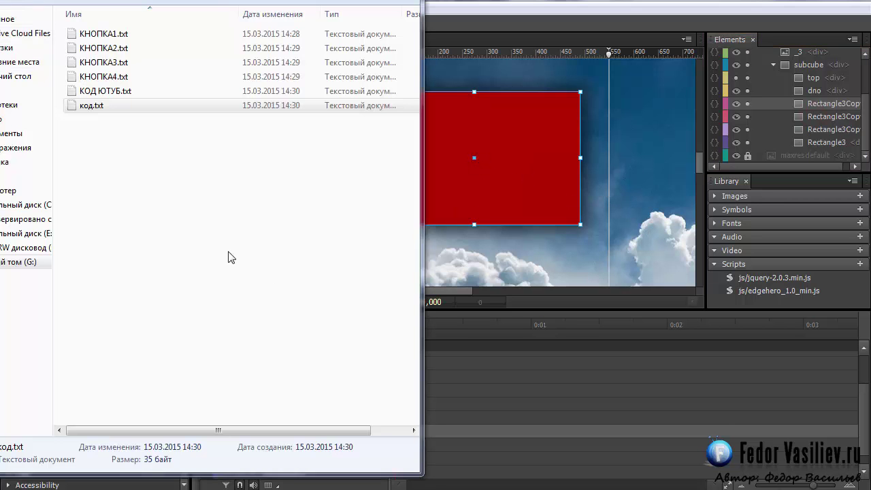
double_click(90, 91)
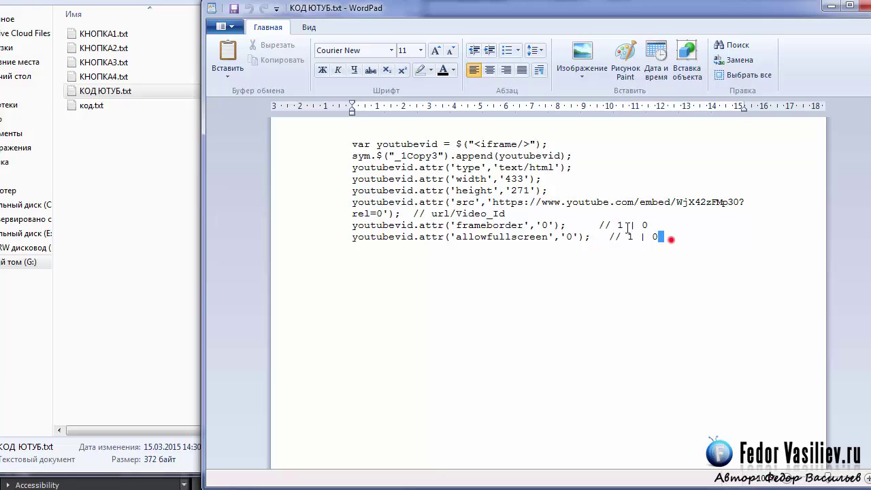
drag(663, 237, 331, 141)
right_click(392, 154)
click(438, 178)
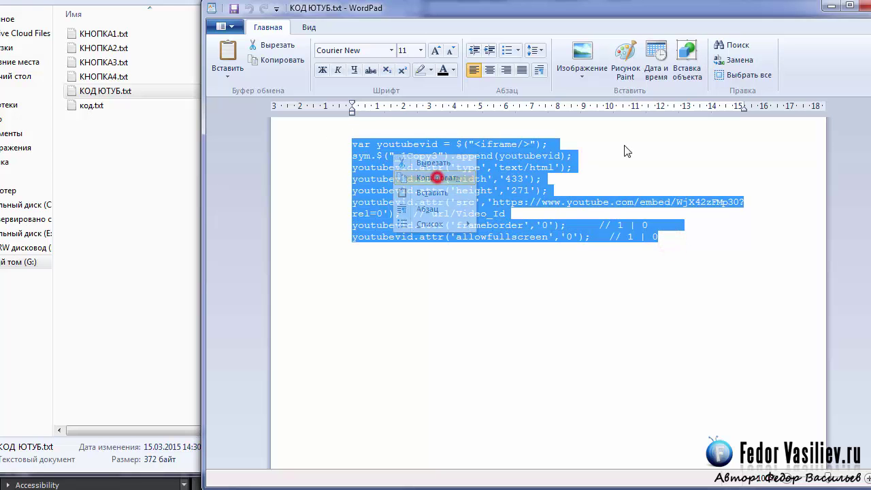
click(829, 6)
click(783, 71)
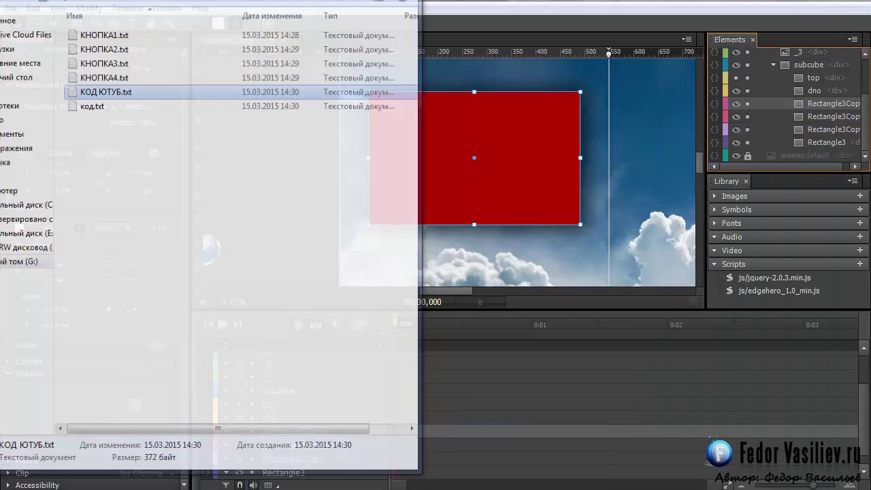
Step: Add a compositionReady action to the Stage, replace its placeholder comment with the copied YouTube iframe code, and remove the blank line above it
click(778, 55)
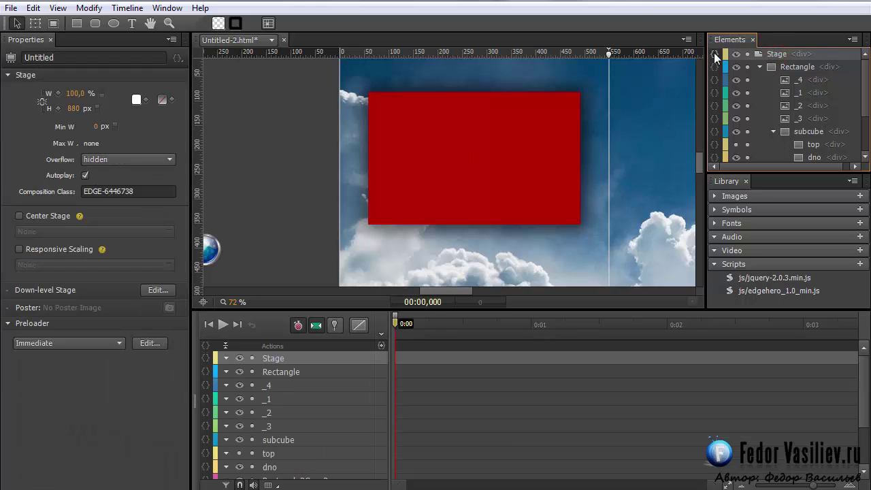
click(713, 54)
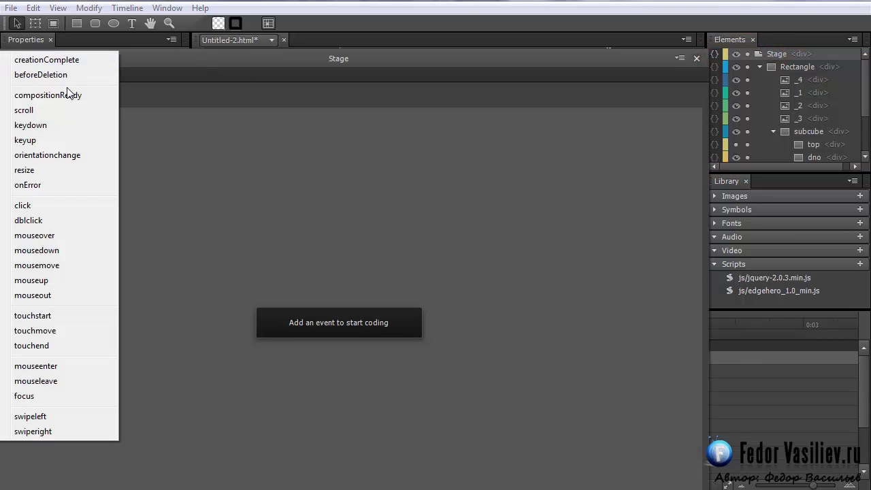
click(65, 95)
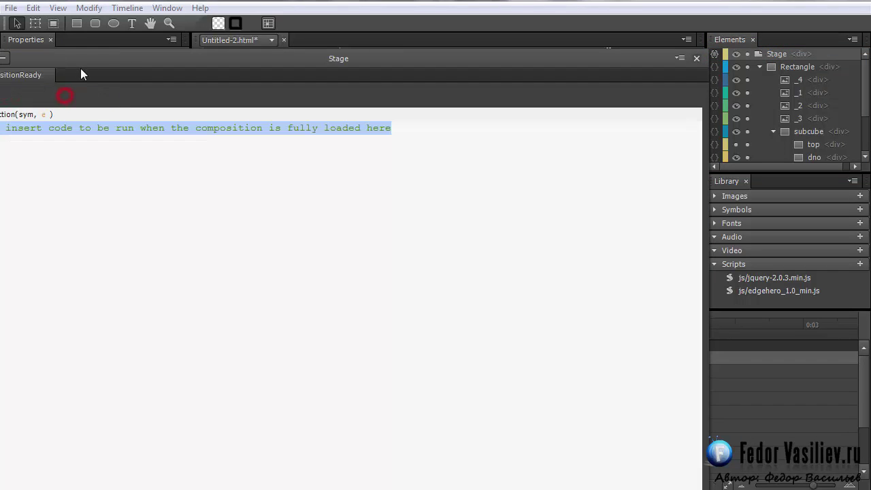
key(Delete)
right_click(296, 167)
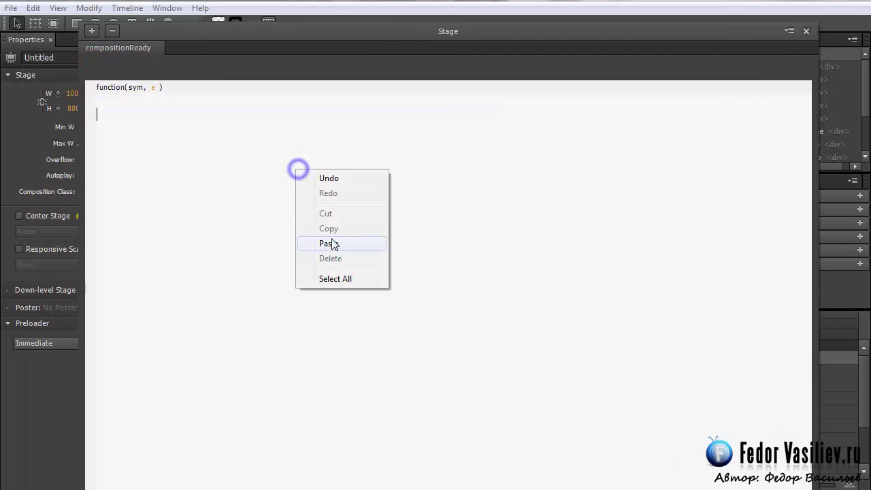
click(331, 243)
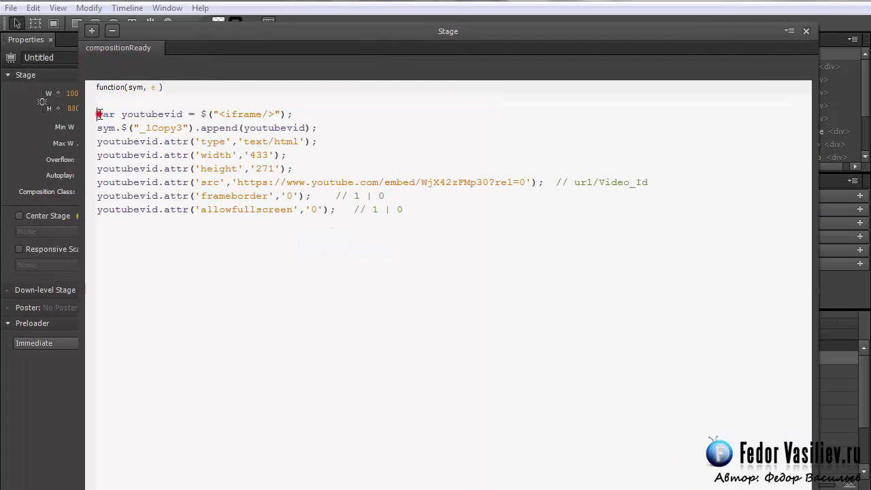
key(BackSpace)
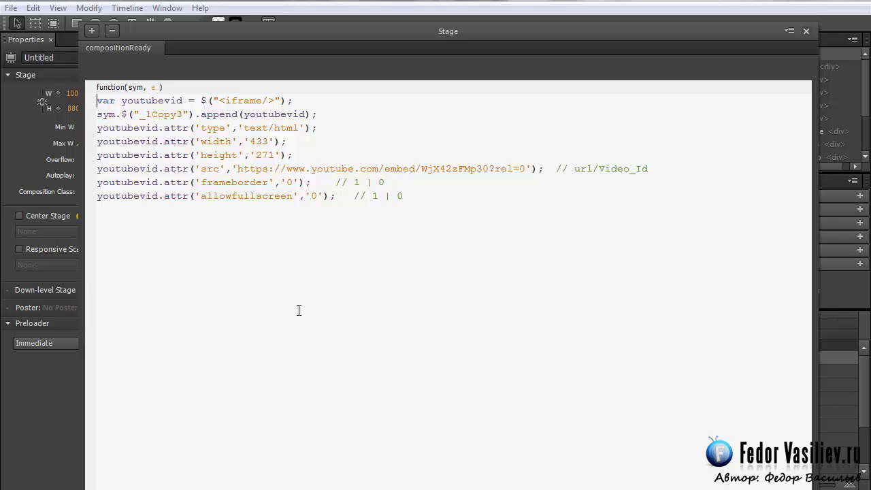
click(806, 31)
Step: Copy the element name Rectangle3Copy3 from the face rectangle in subcube
scroll(849, 118, down, 3)
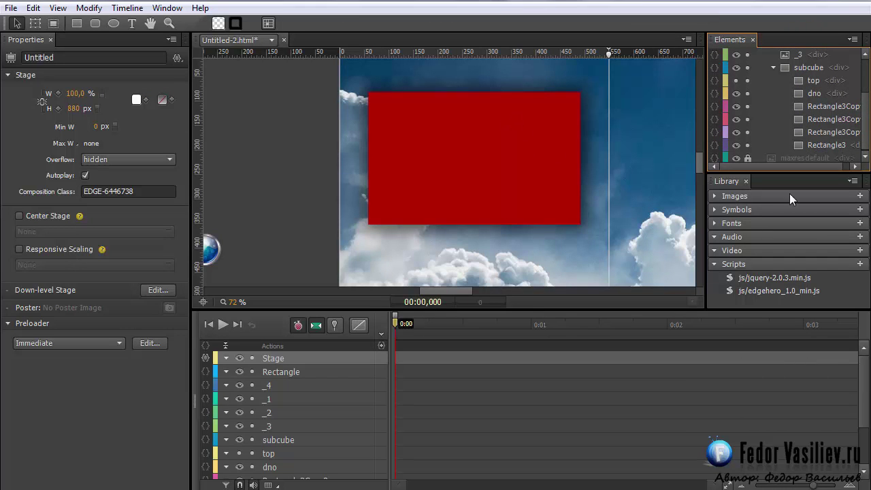
click(830, 106)
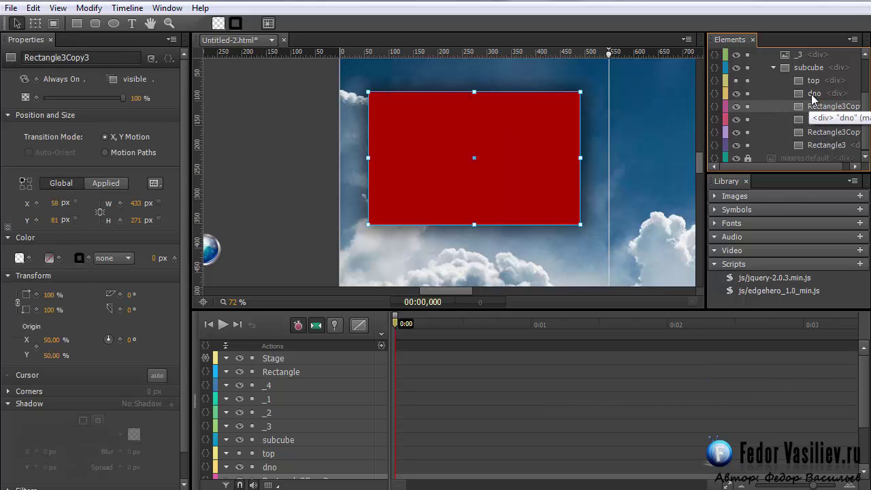
drag(788, 165, 824, 170)
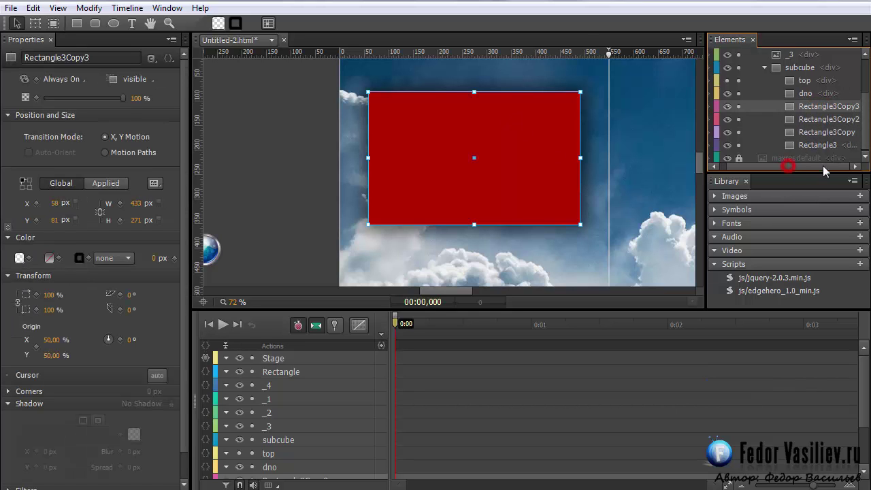
double_click(809, 107)
right_click(810, 103)
click(788, 152)
scroll(796, 83, up, 3)
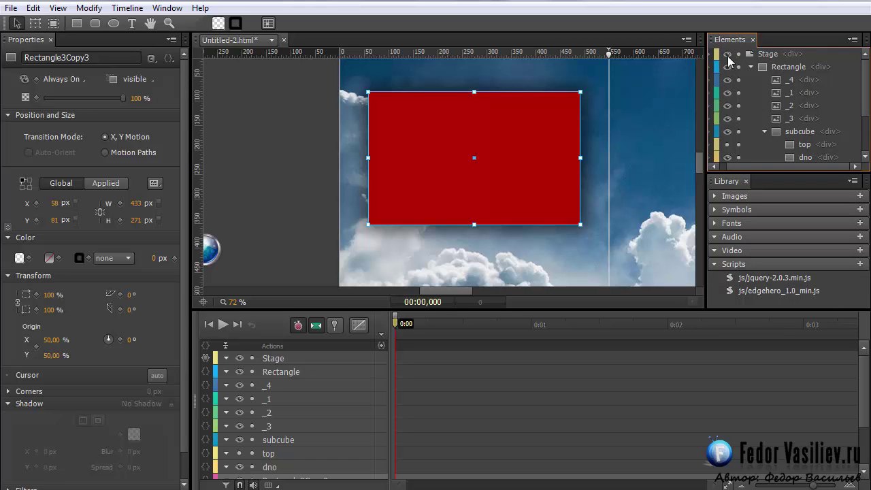
Step: Replace the _1Copy3 target with Rectangle3Copy3 in the append line of the Stage's compositionReady code
click(741, 166)
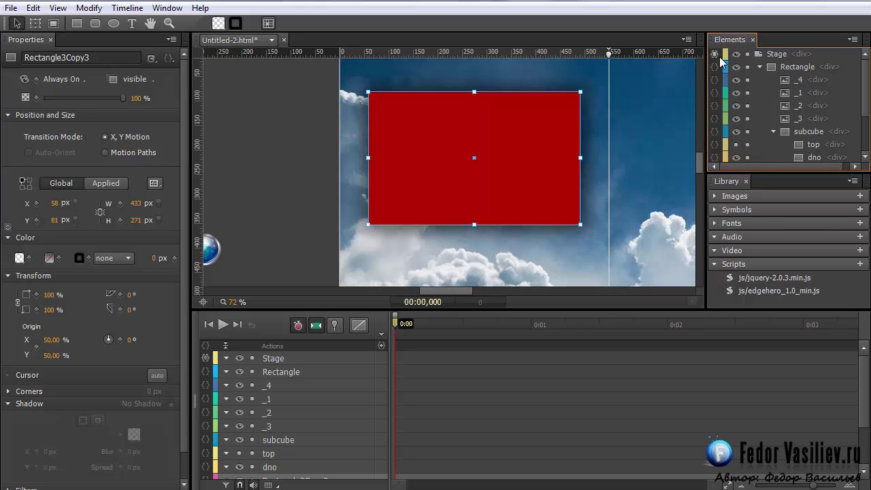
click(716, 55)
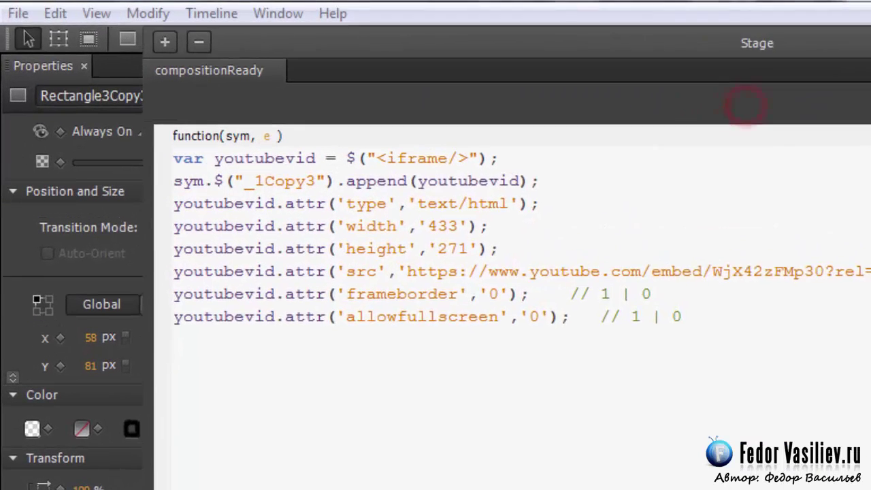
drag(174, 181, 529, 181)
click(271, 181)
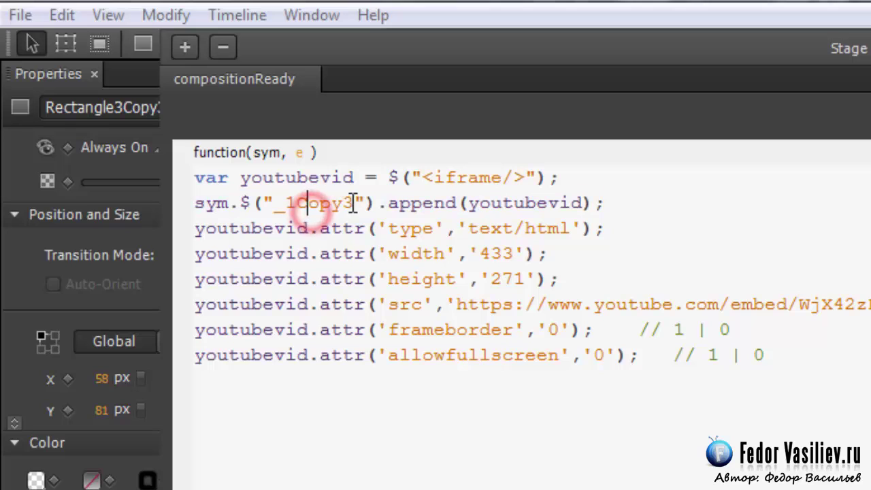
drag(353, 202, 274, 202)
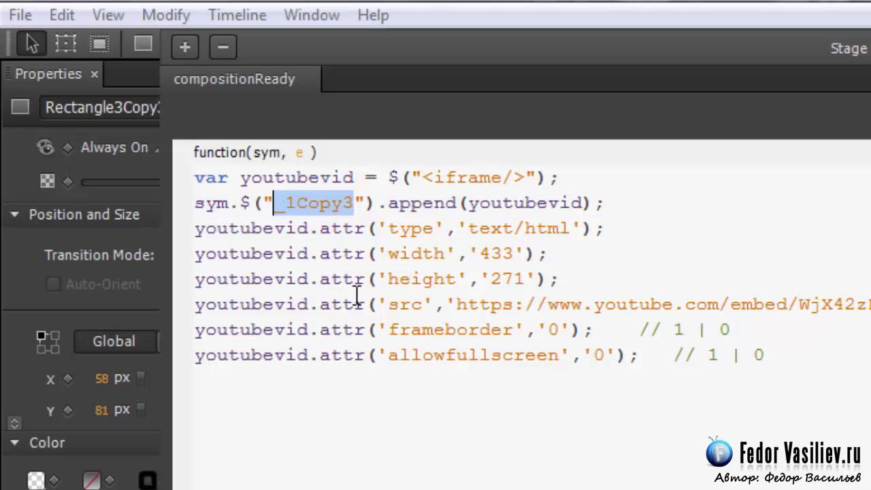
key(BackSpace)
key(ctrl+v)
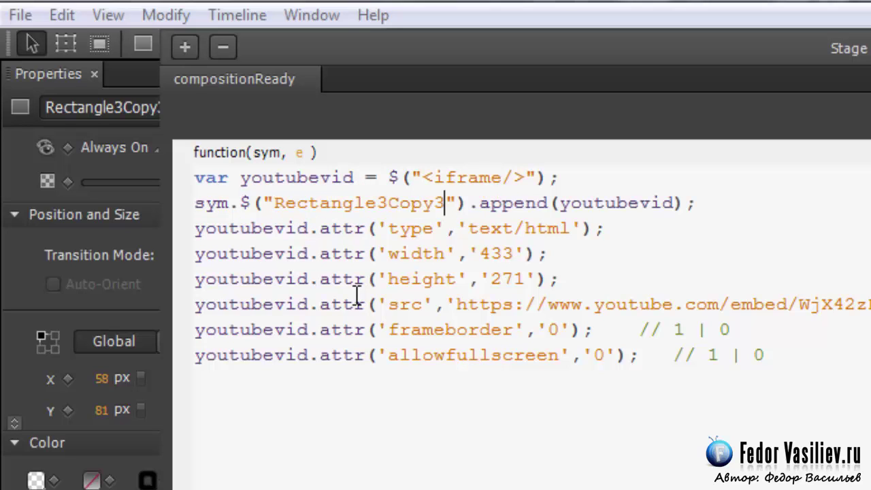
Step: Review the target name, width, height and video address in the Stage code, and compare the dimensions with Rectangle3Copy3's size
drag(445, 203, 275, 203)
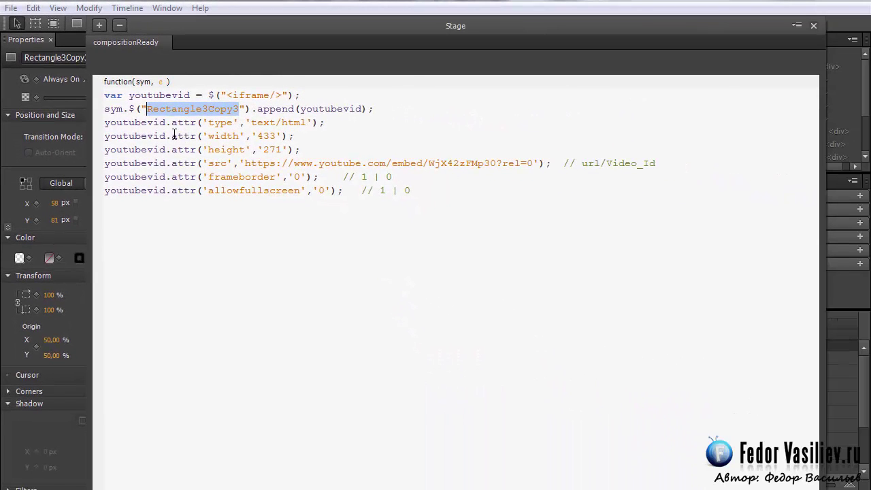
click(189, 123)
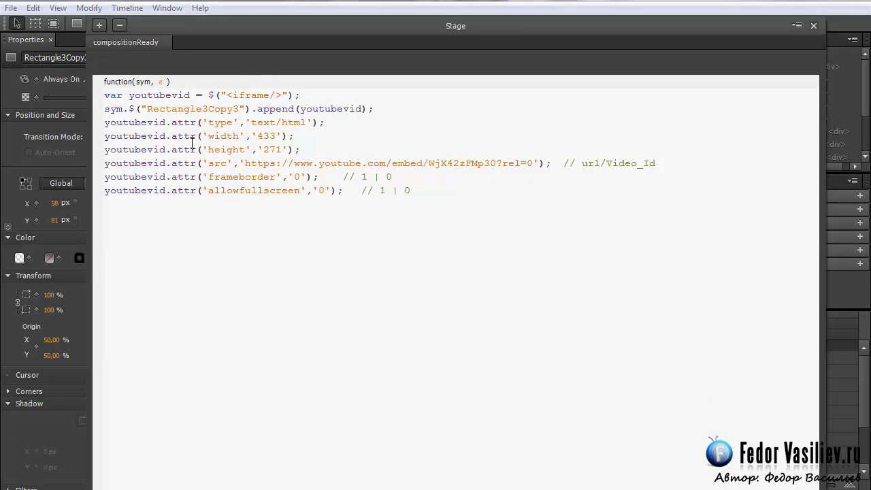
drag(293, 149, 203, 136)
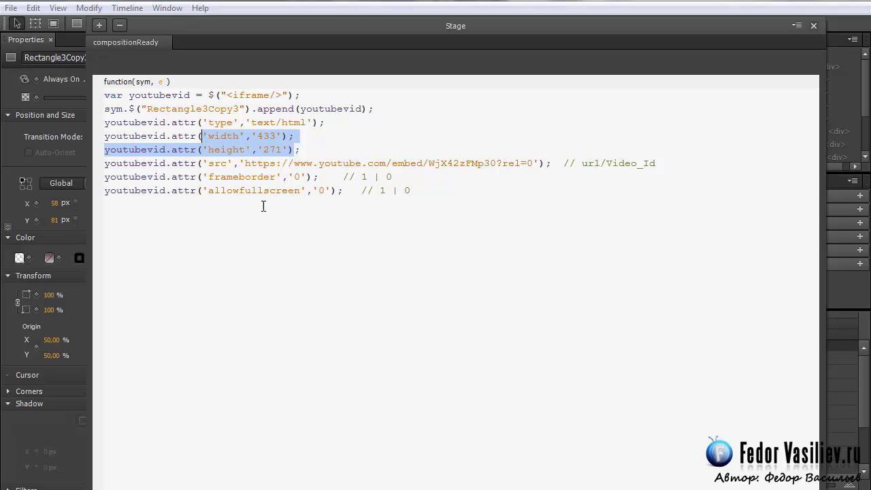
click(300, 168)
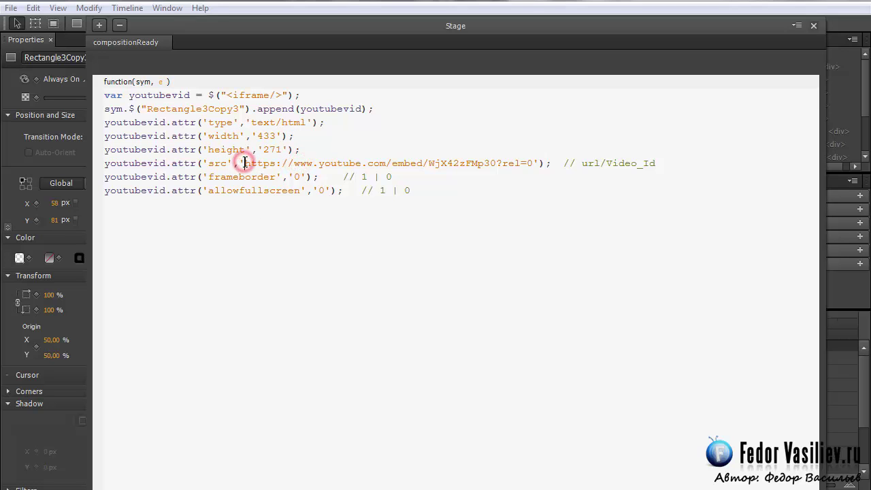
drag(244, 164, 531, 164)
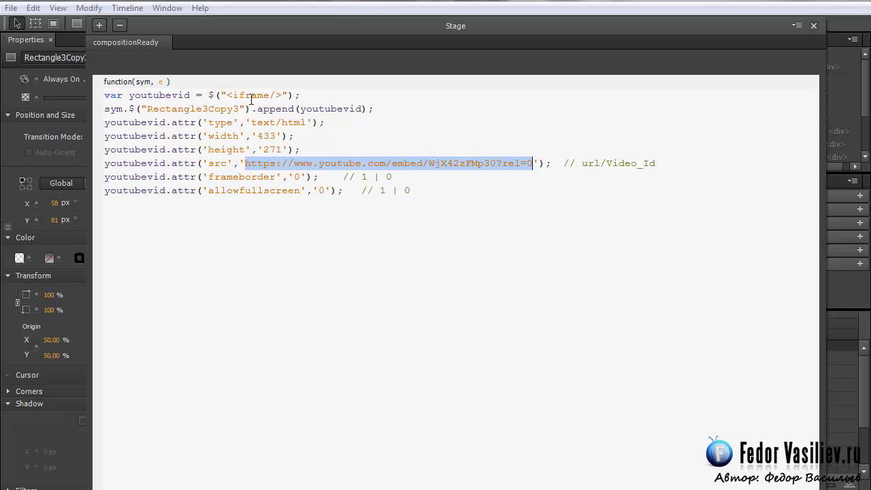
click(812, 26)
scroll(789, 116, down, 2)
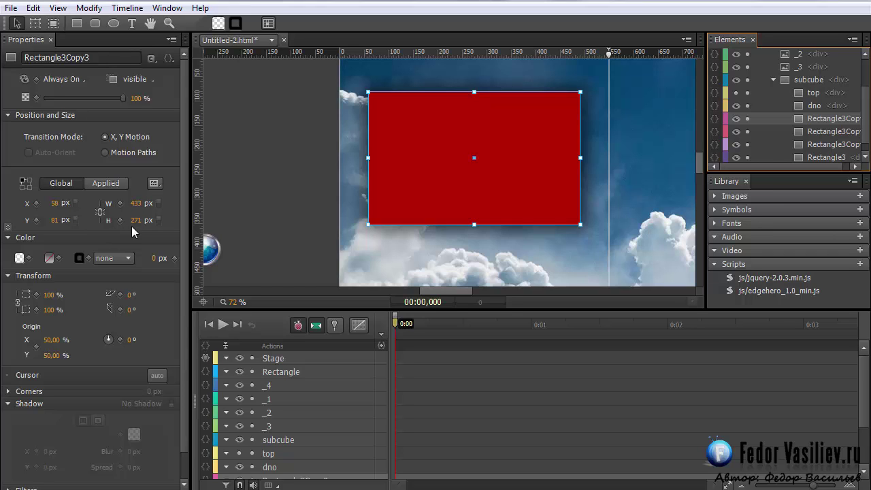
scroll(782, 102, up, 2)
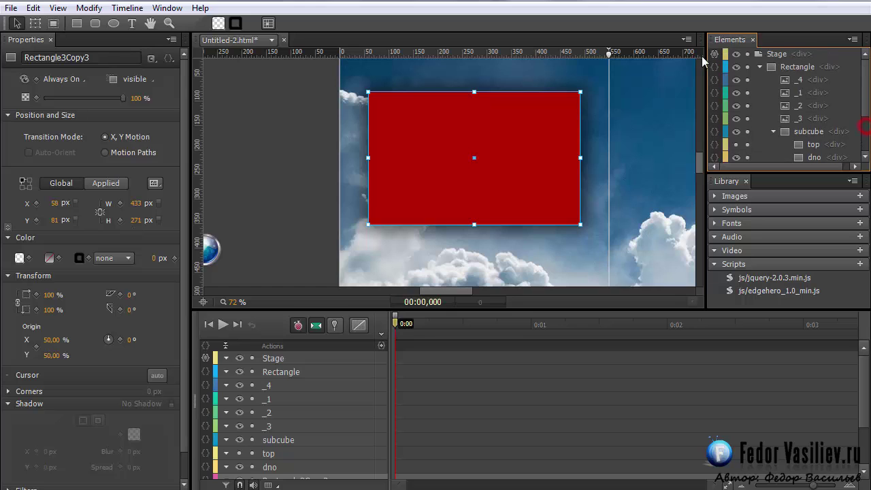
Step: Set the iframe width to 473 in the Stage's compositionReady code and close the code editor
click(715, 54)
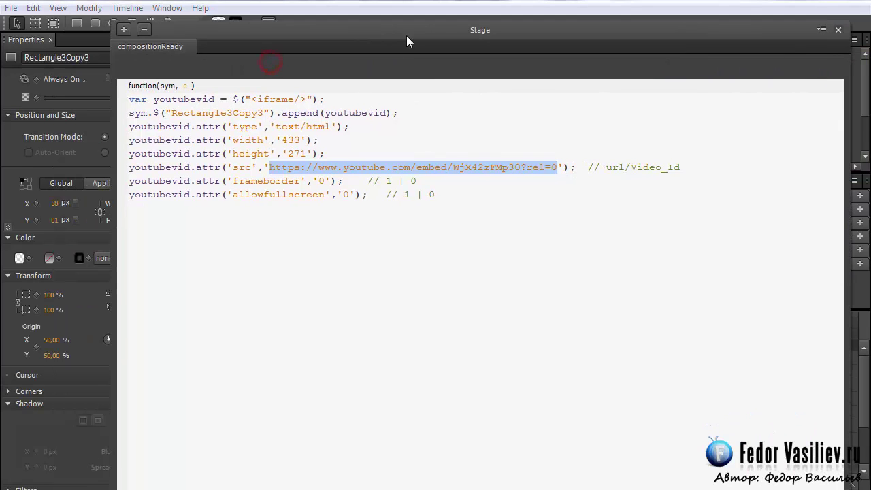
click(299, 140)
drag(300, 139, 294, 140)
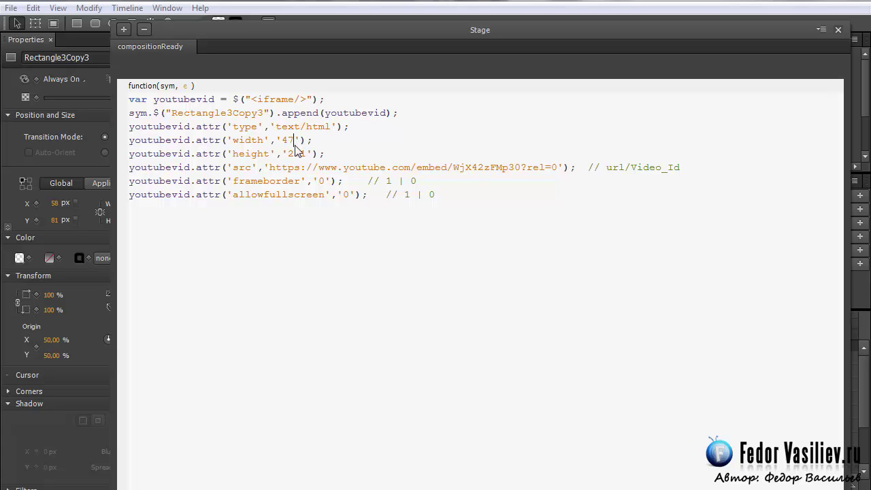
click(305, 155)
click(284, 158)
double_click(290, 154)
click(839, 31)
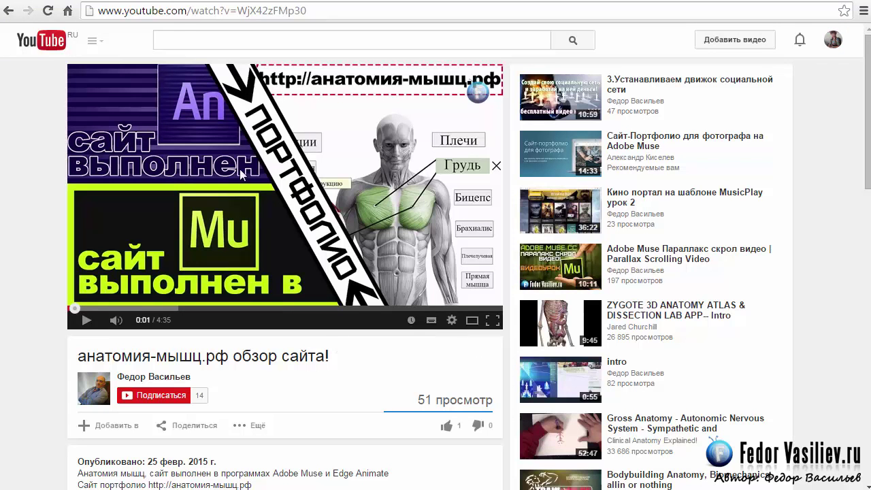
Step: On the YouTube page of the анатомия-мышц.рф video in the browser, open the sharing options and show the HTML embed code
click(204, 10)
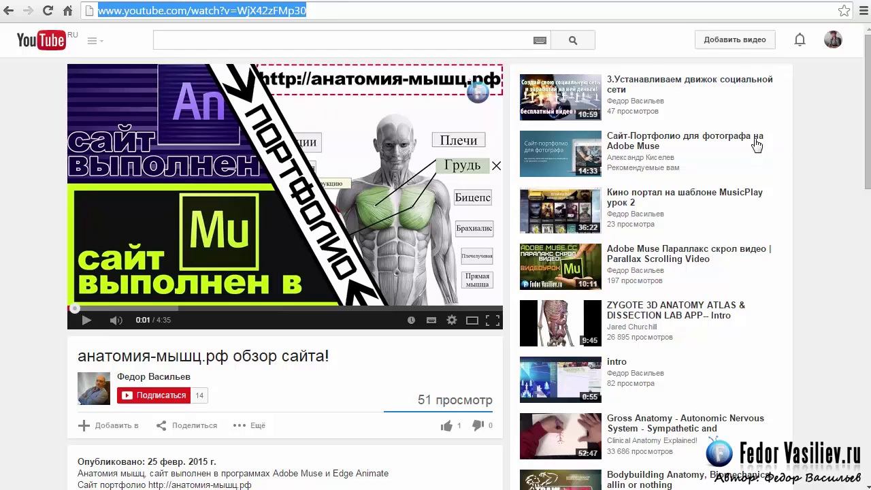
scroll(304, 179, down, 2)
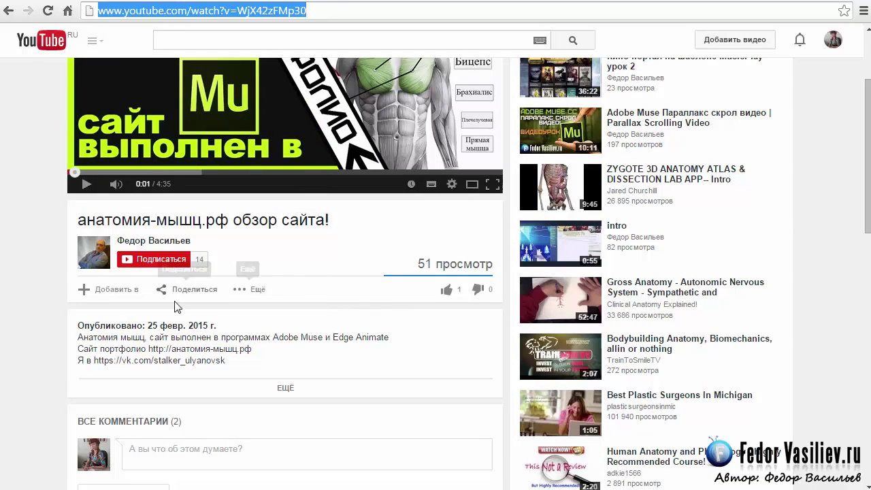
click(193, 289)
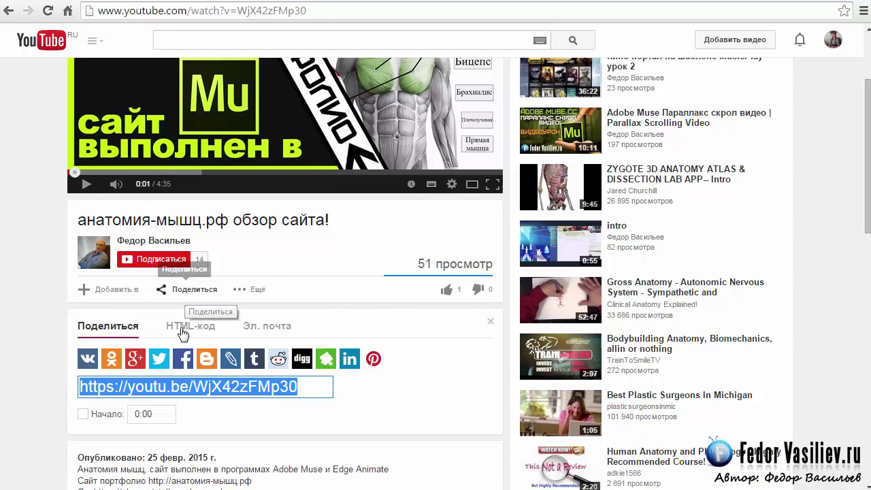
click(183, 327)
scroll(184, 326, down, 1)
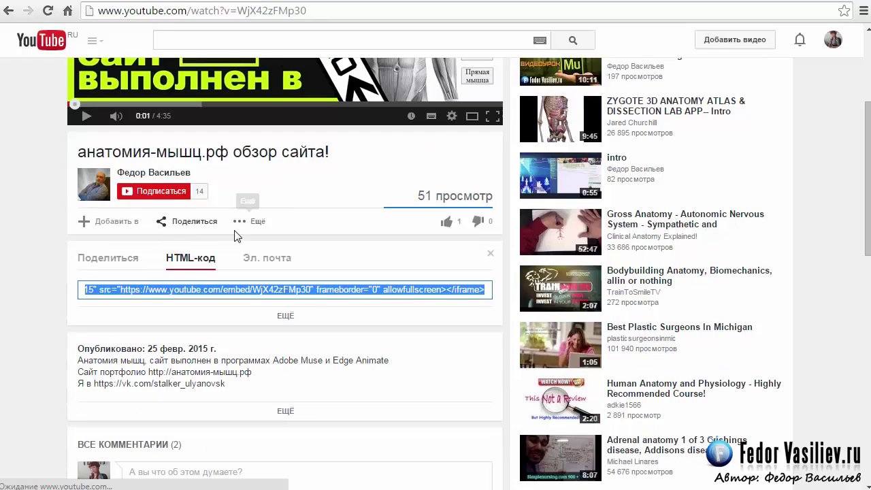
click(150, 290)
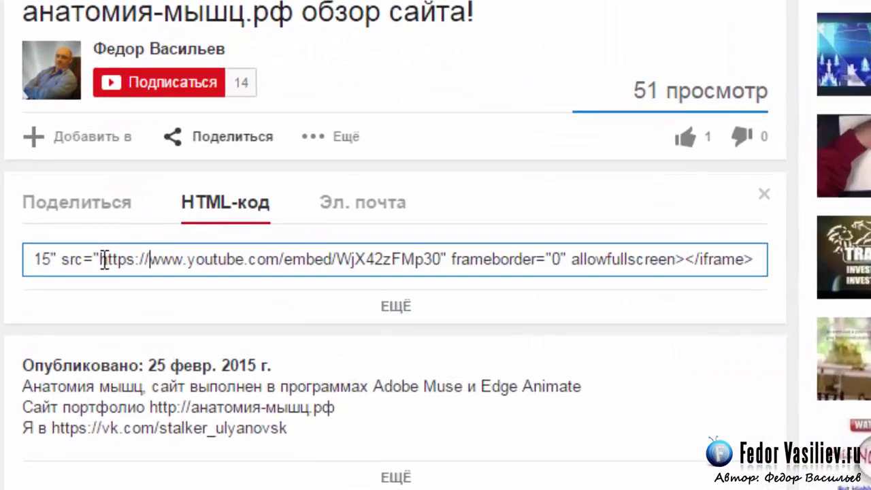
double_click(115, 290)
click(93, 250)
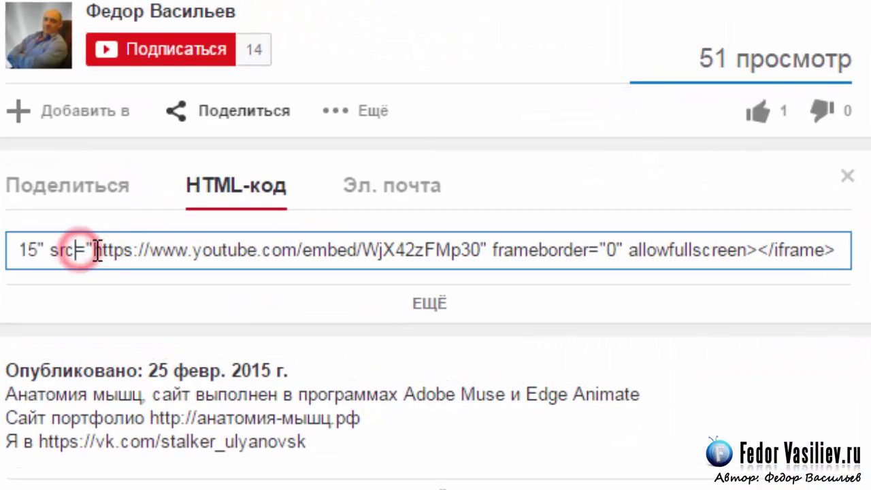
drag(93, 249, 721, 273)
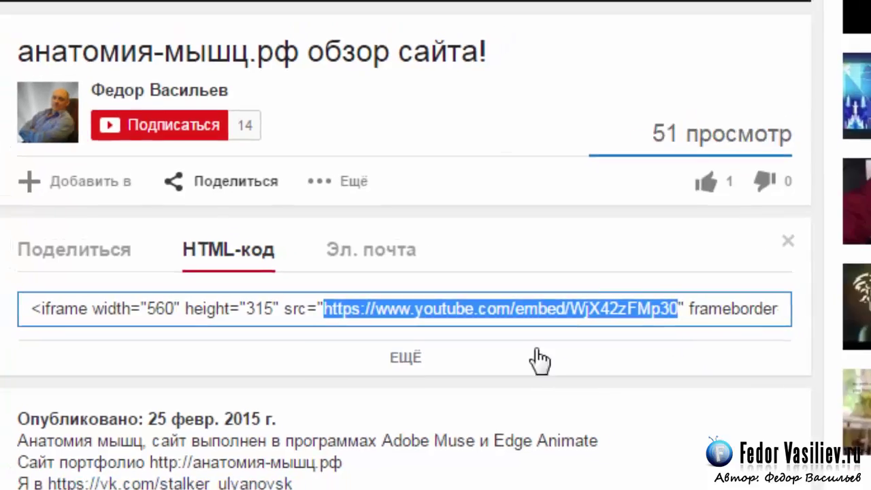
click(616, 360)
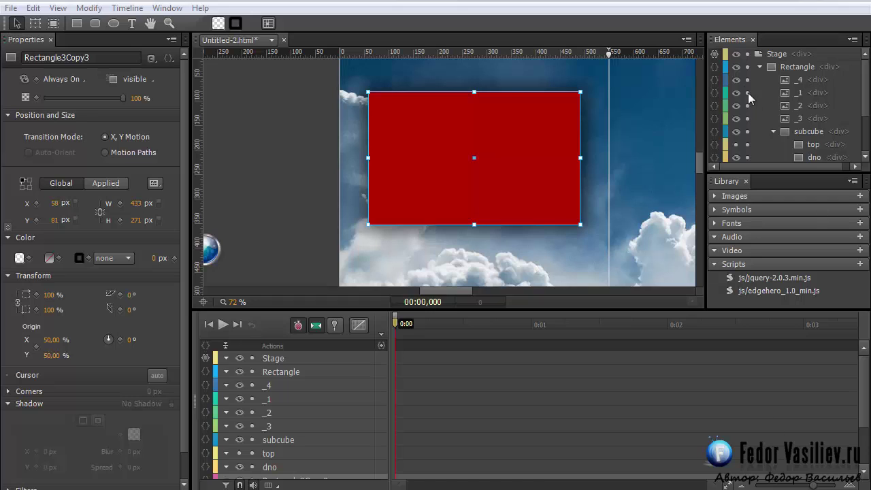
click(714, 53)
drag(379, 196, 130, 196)
drag(161, 59, 272, 24)
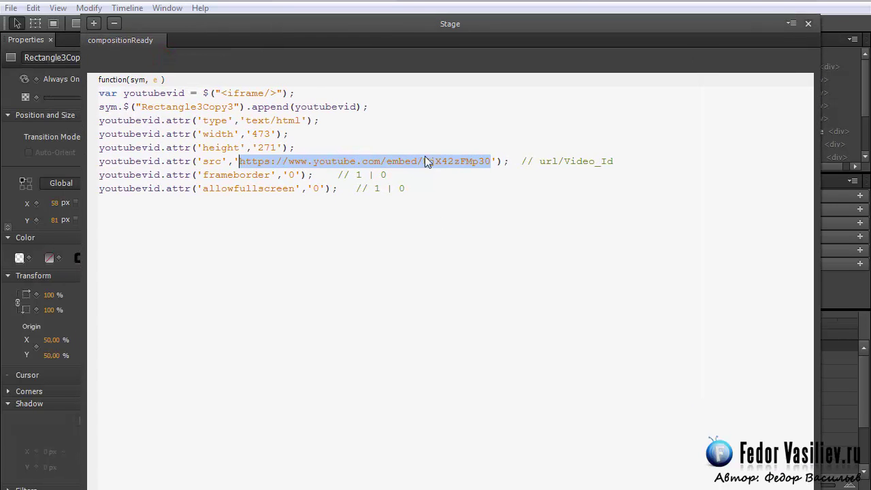
click(809, 24)
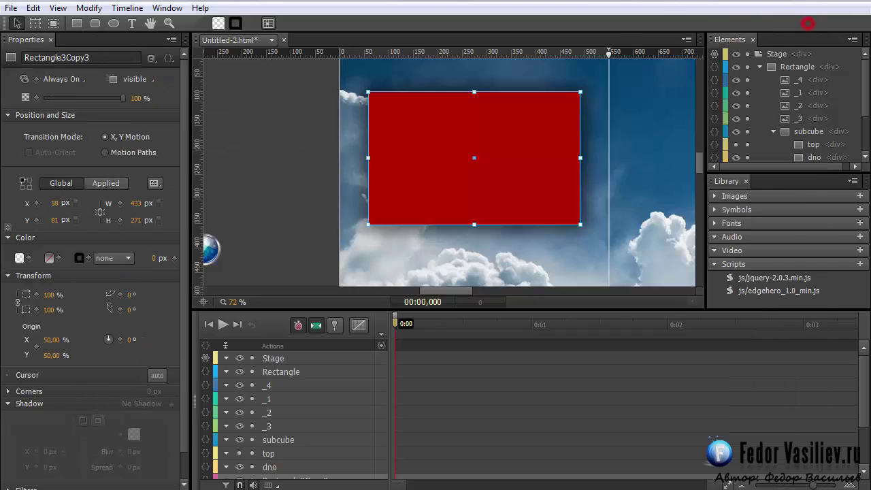
Step: Preview the composition with the embedded video in the browser and return to Edge Animate
key(ctrl+Return)
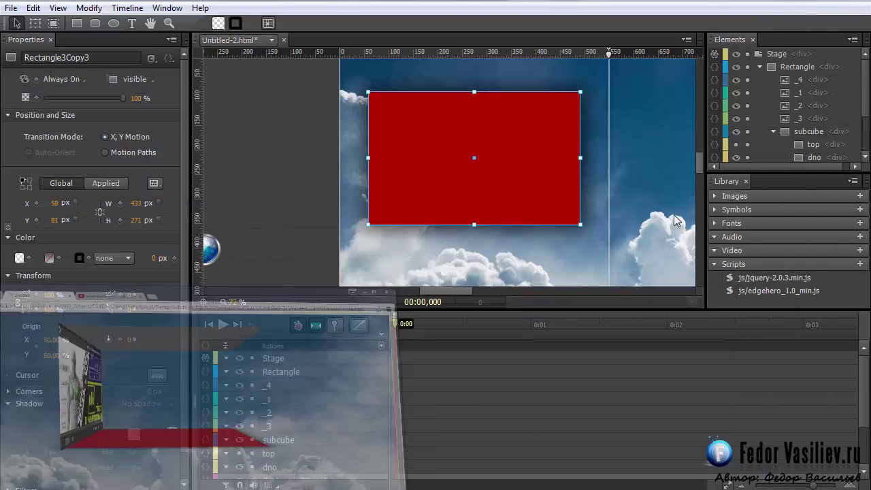
drag(866, 100, 869, 151)
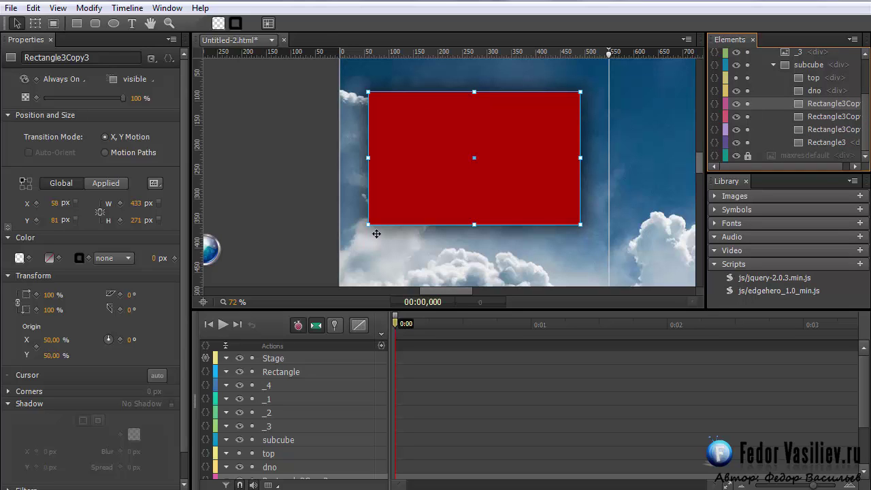
drag(701, 170, 703, 176)
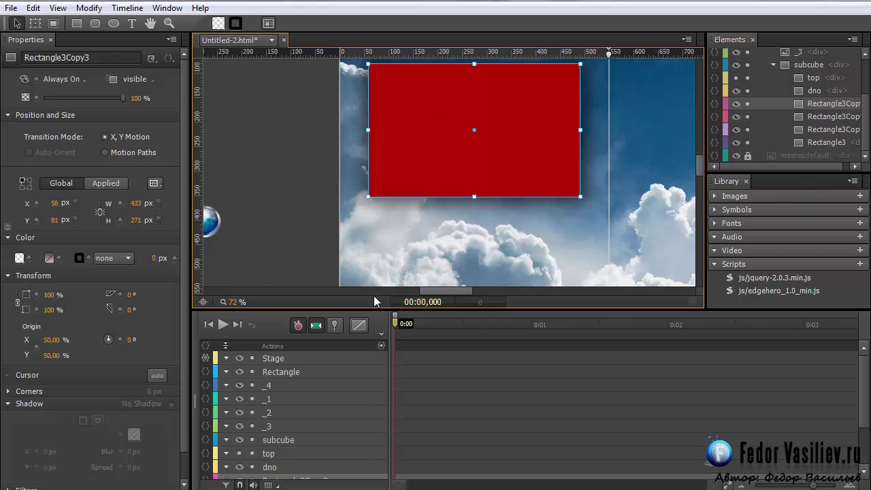
Step: Move the four stacked button images together below the red face, to about X 139, Y 400, and add a horizontal guide through their centre
click(798, 52)
shift+click(796, 79)
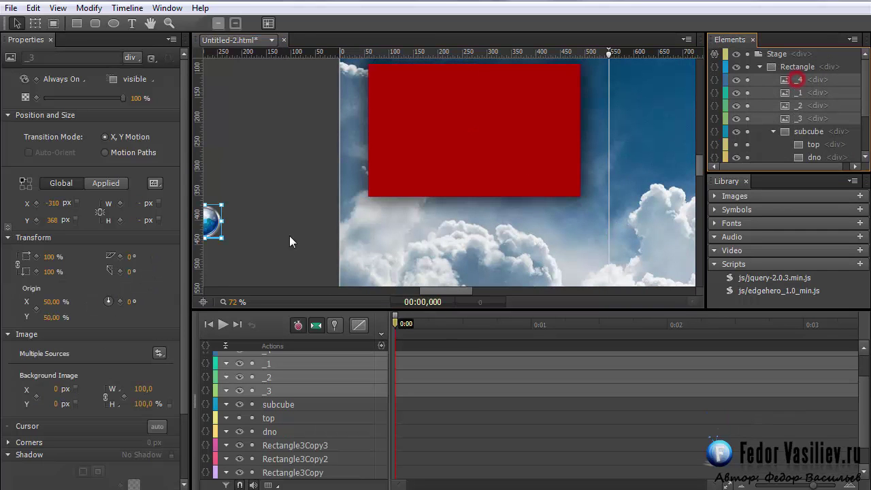
drag(214, 224, 431, 243)
drag(355, 55, 354, 237)
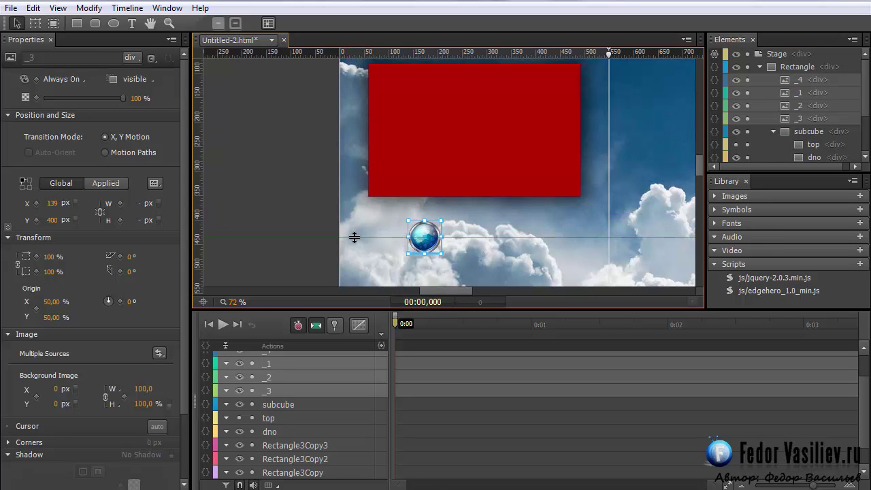
Step: Spread the buttons in a row along the guide: orange at about X 134, blue at 212, green at 290 and purple at 367
drag(234, 303, 279, 303)
drag(417, 197, 472, 199)
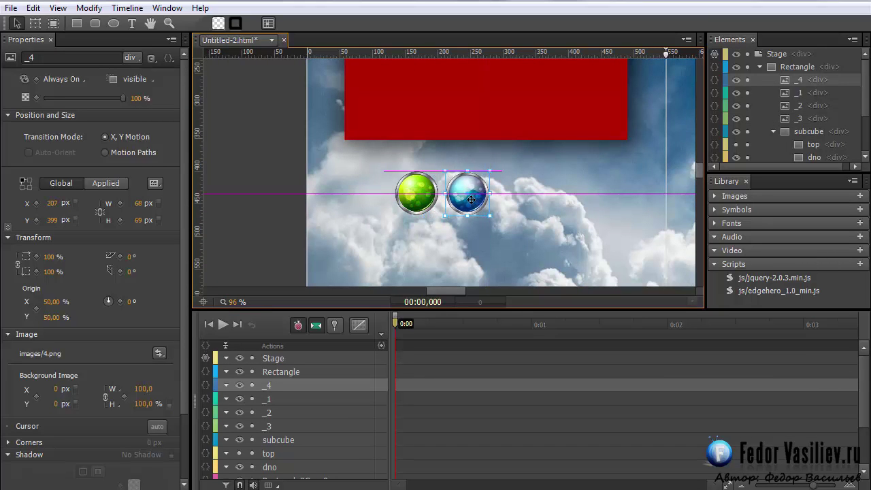
drag(416, 194, 515, 206)
drag(441, 203, 560, 203)
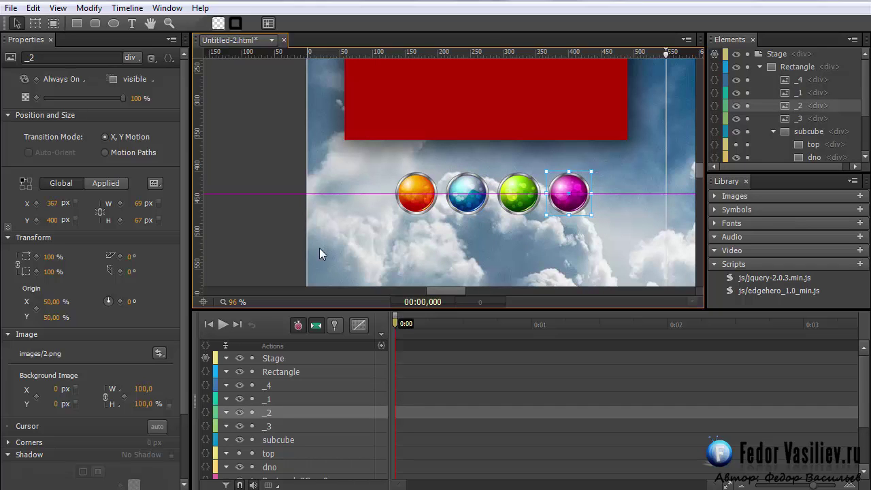
click(624, 224)
click(411, 196)
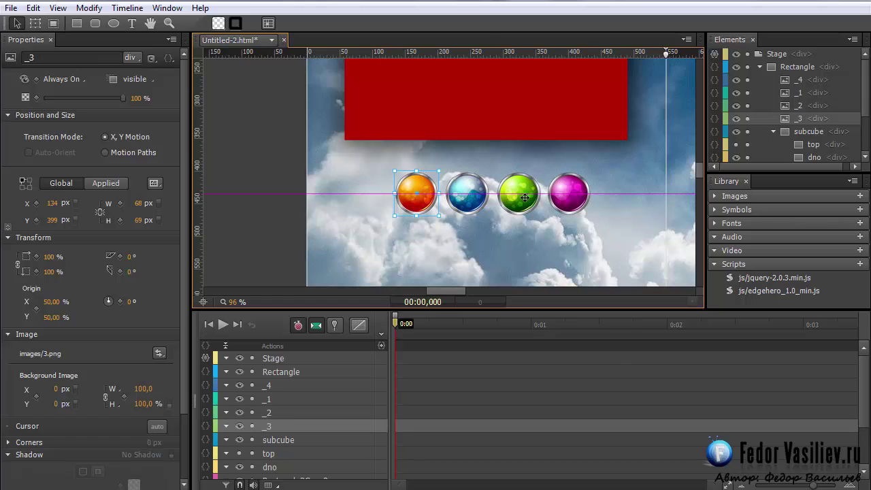
Step: Open КНОПКА1.txt from the file folder, copy its subcube rotateY(0deg) code and minimize the text file
key(alt+Tab)
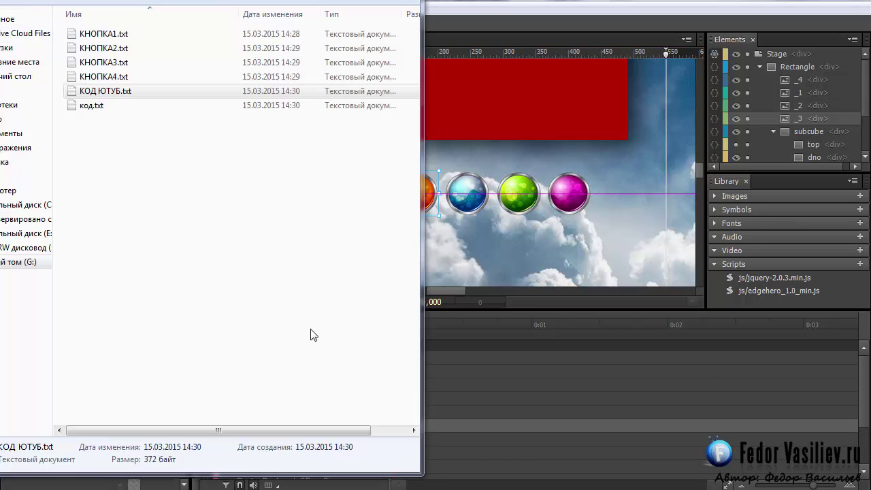
click(79, 32)
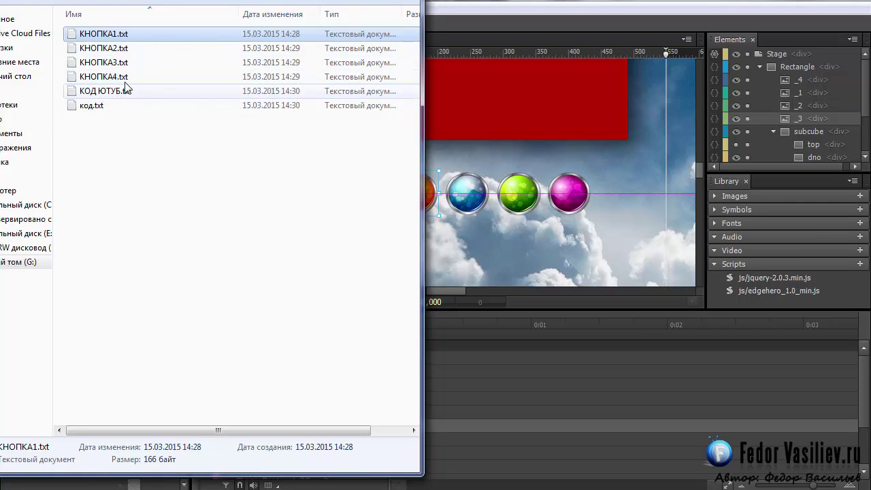
double_click(98, 37)
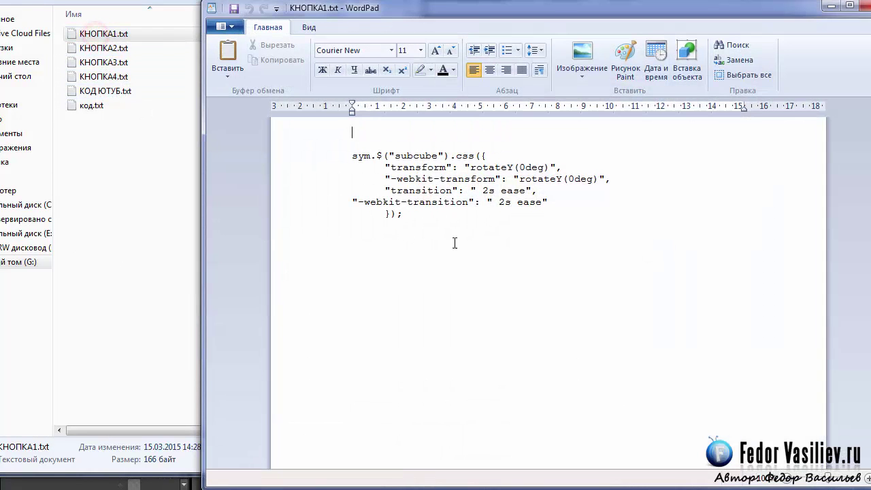
drag(407, 215, 351, 153)
right_click(400, 166)
click(443, 188)
click(830, 5)
Step: Add a click action to the orange button _3, replace its placeholder comment with the copied rotateY(0deg) code and close the code editor
click(409, 185)
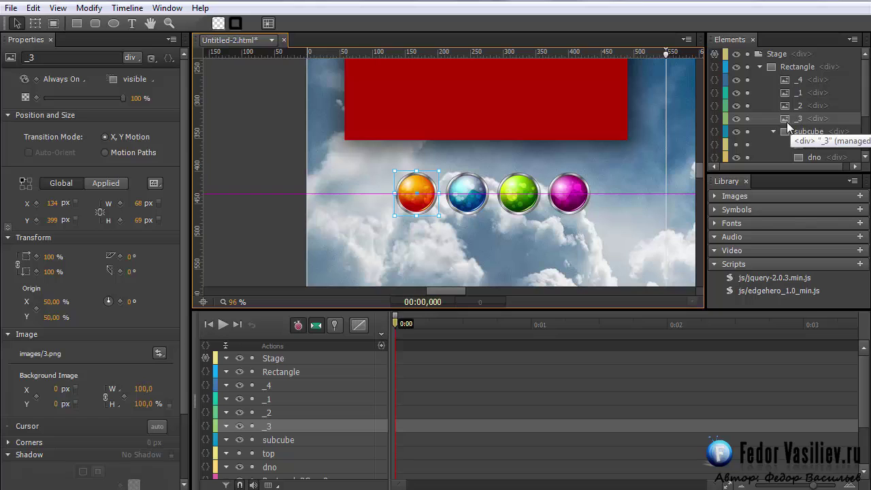
click(715, 118)
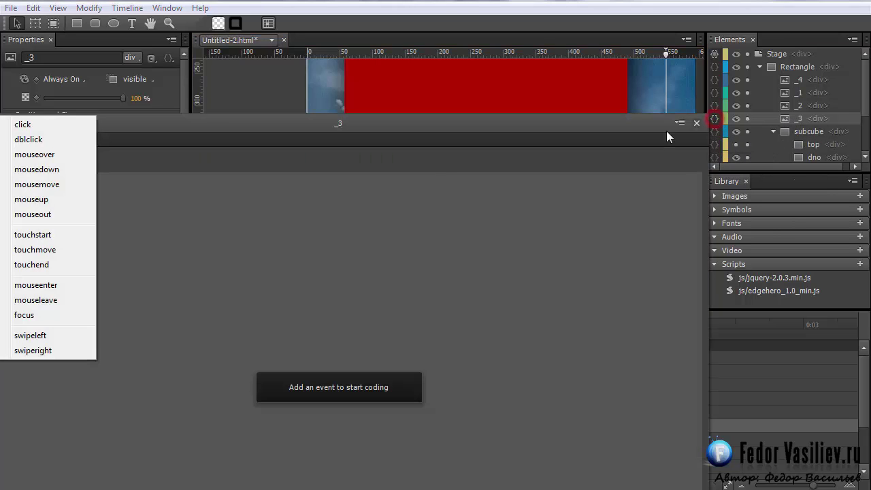
drag(216, 125, 349, 28)
click(116, 26)
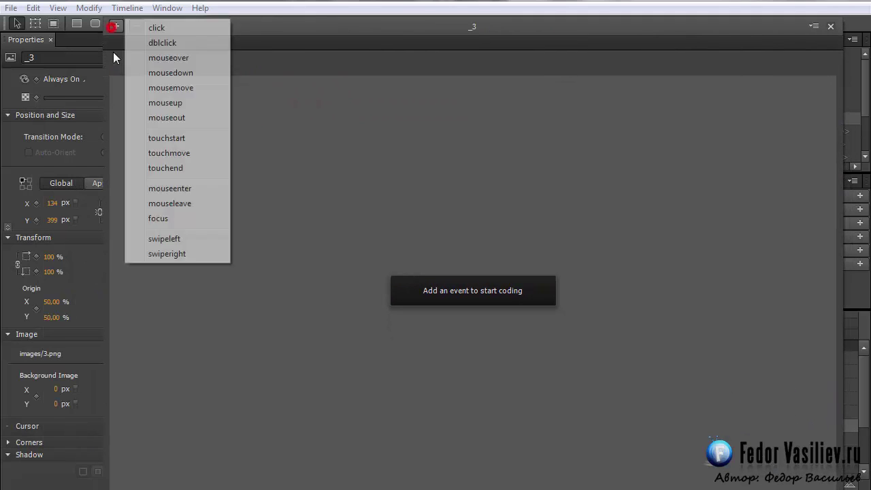
click(161, 28)
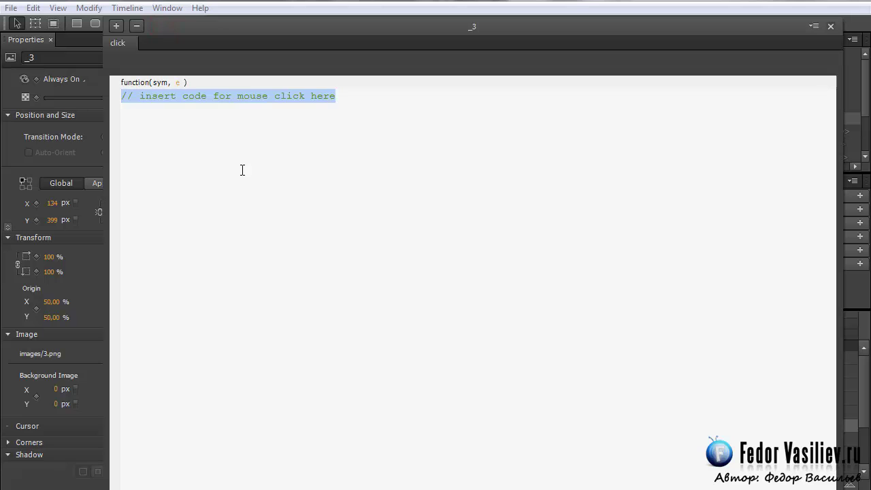
key(Delete)
right_click(242, 171)
click(284, 245)
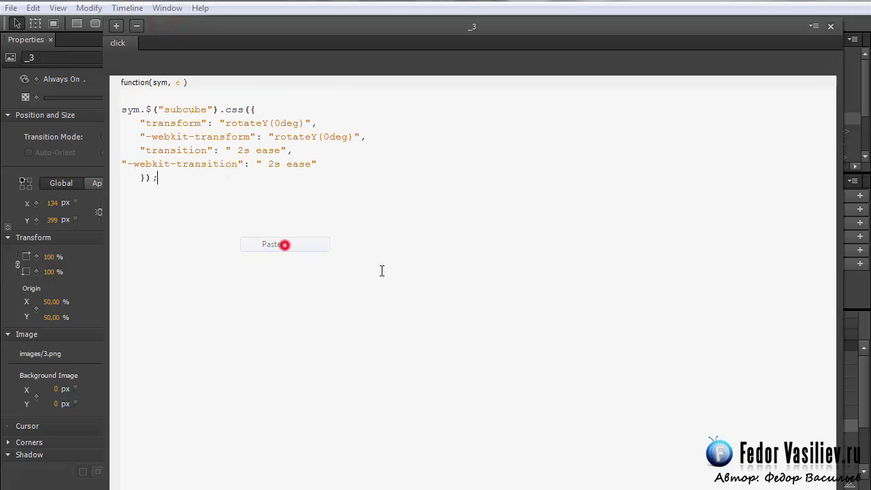
click(831, 26)
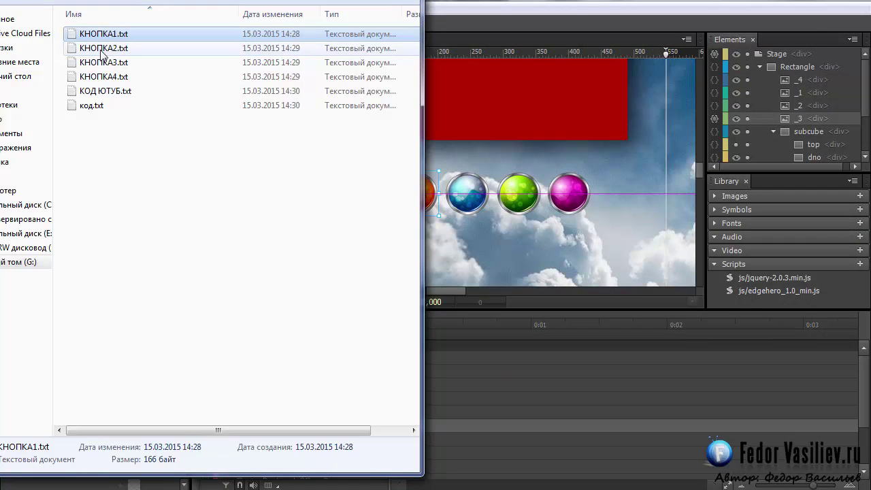
Step: Open КНОПКА2.txt from the file folder and copy its subcube rotateY(90deg) code
double_click(103, 49)
drag(429, 194, 343, 148)
right_click(400, 144)
click(445, 170)
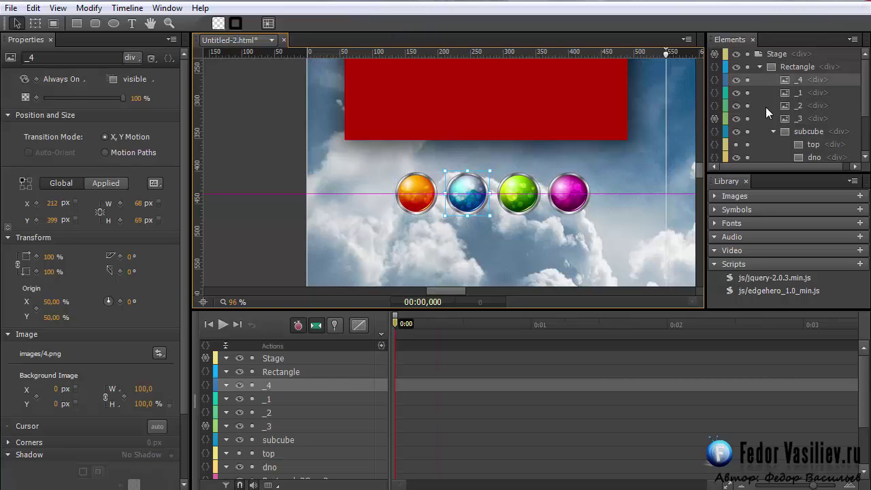
Step: Add a click action to the blue button _4, replace its placeholder comment with the copied rotateY(90deg) code and close the code editor
click(714, 80)
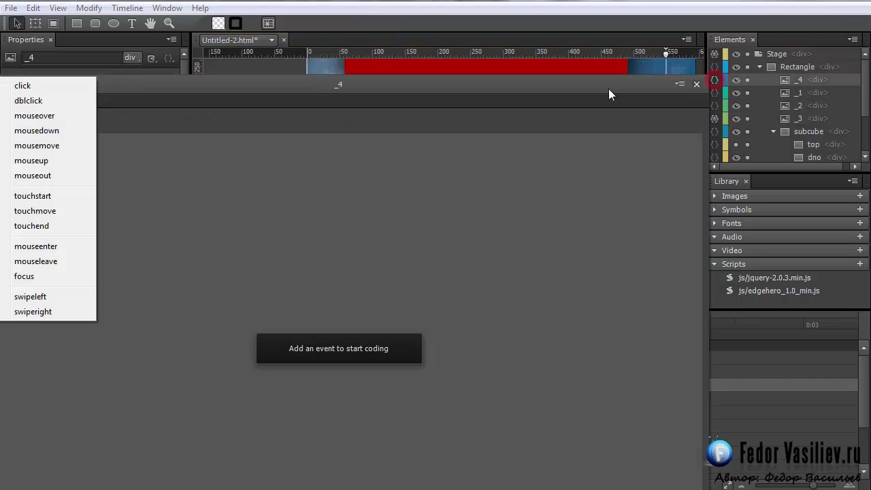
click(22, 87)
key(Delete)
right_click(108, 215)
click(141, 289)
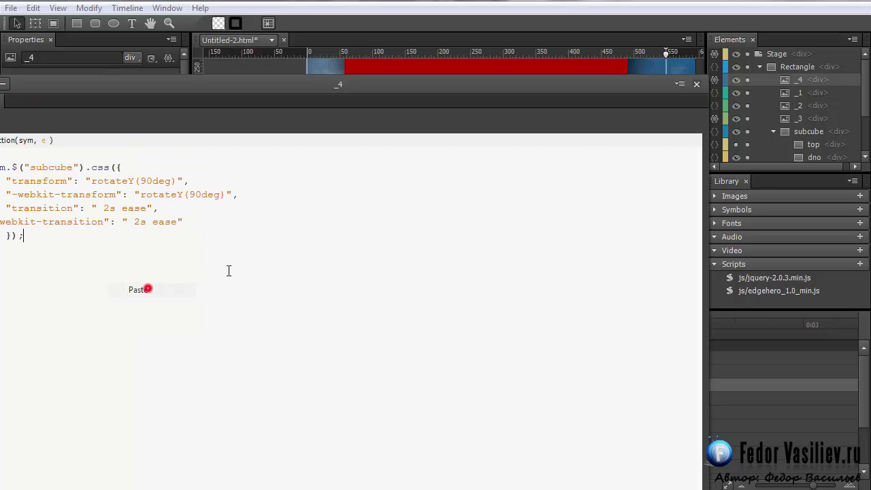
click(697, 83)
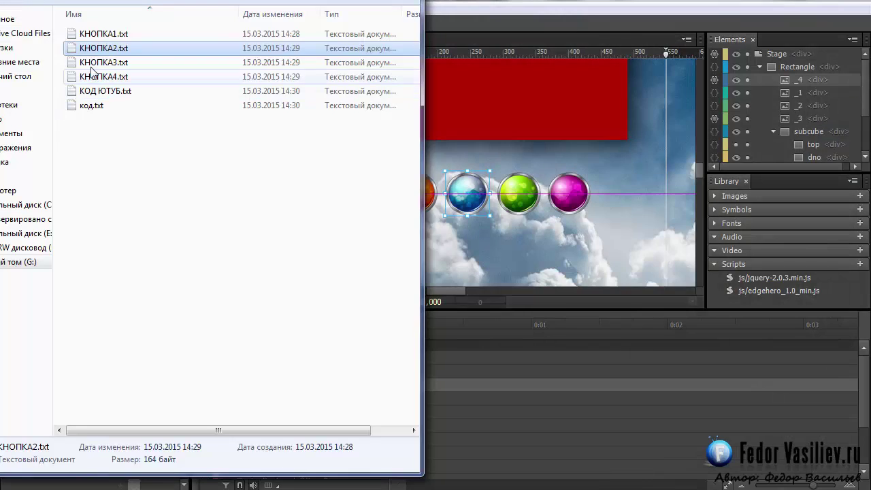
Step: Open КНОПКА3.txt from the file folder, copy its subcube rotateY(180deg) code and return to Edge Animate
click(94, 62)
double_click(94, 62)
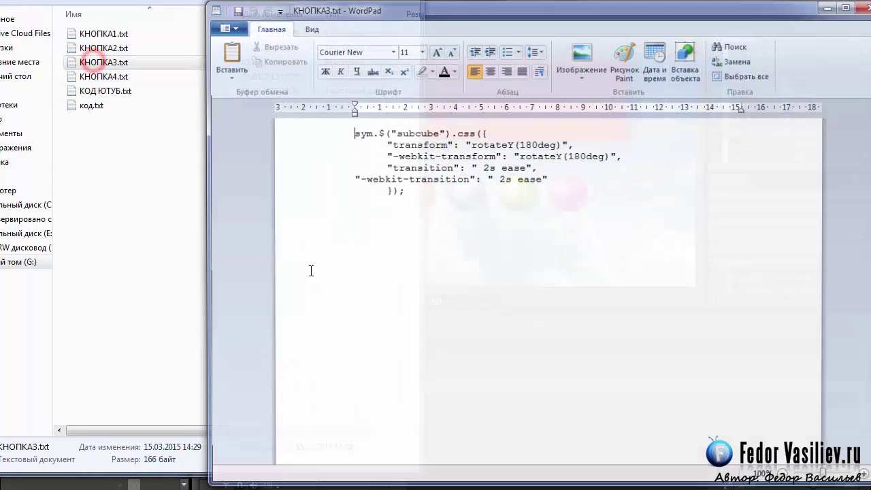
drag(427, 194, 343, 131)
right_click(404, 141)
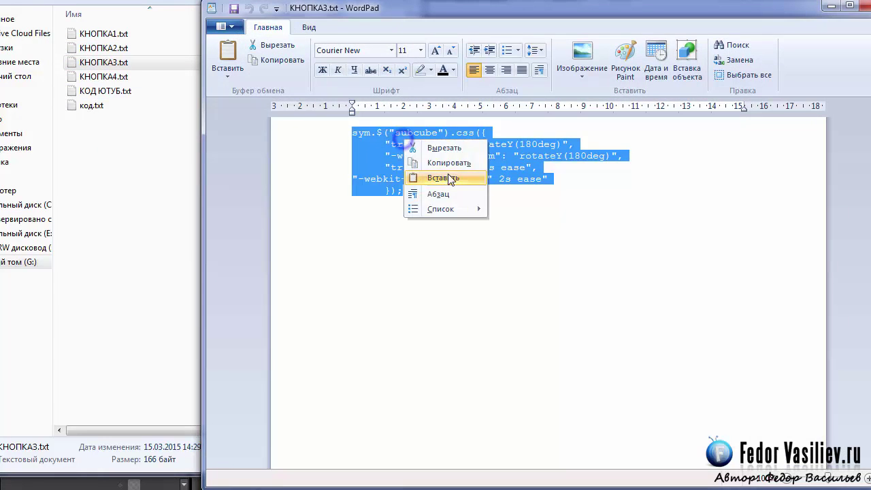
click(449, 163)
key(alt+Tab)
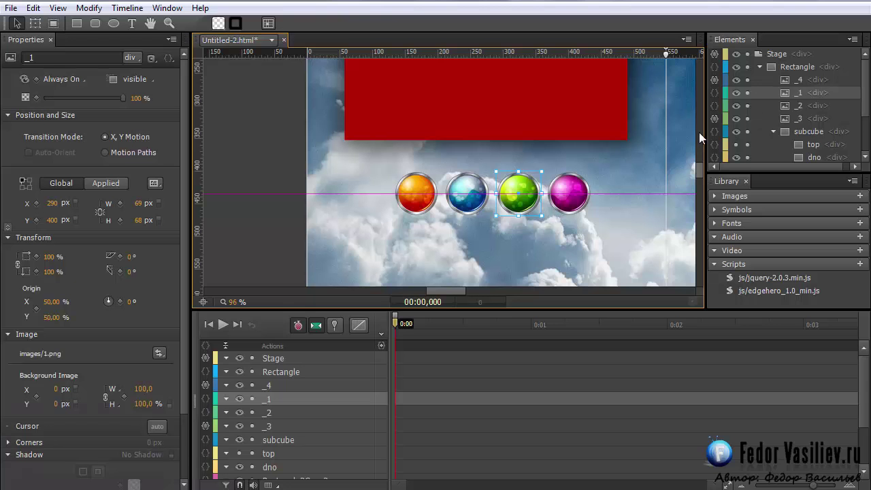
Step: Add a click action to the green button _1, replace its placeholder comment with the copied rotateY(180deg) code and close the code editor
click(716, 92)
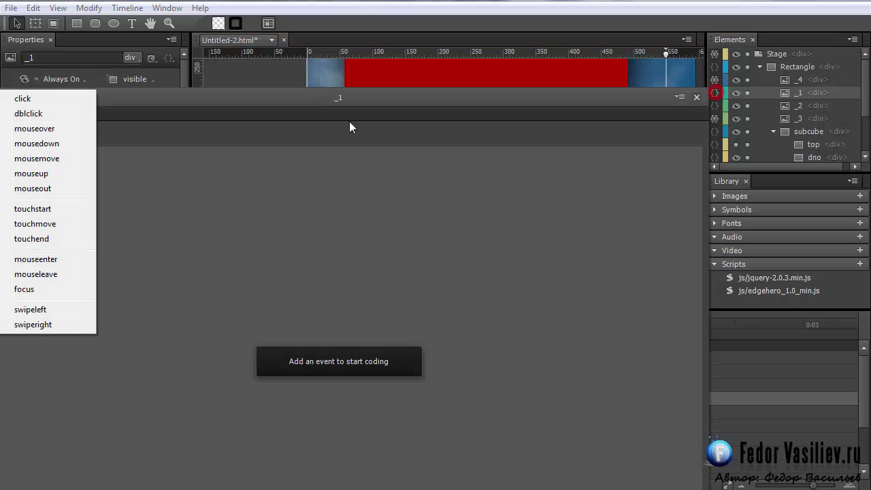
click(21, 97)
key(Delete)
right_click(76, 201)
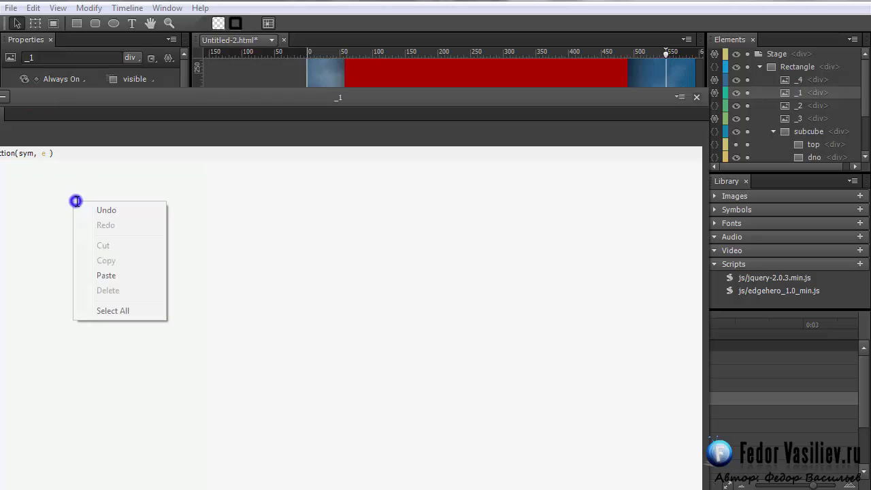
click(123, 274)
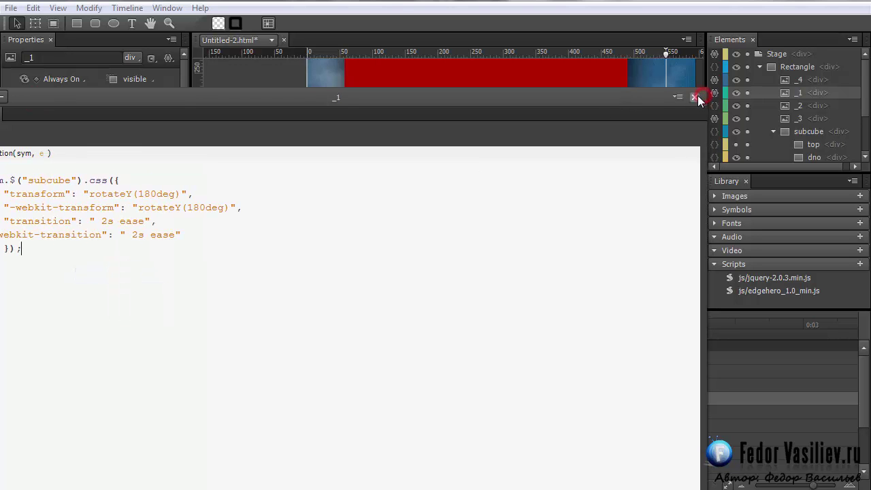
click(697, 98)
Step: Open КНОПКА4.txt from the file folder, copy its subcube rotateY(270deg) code and close the text file
key(alt+Tab)
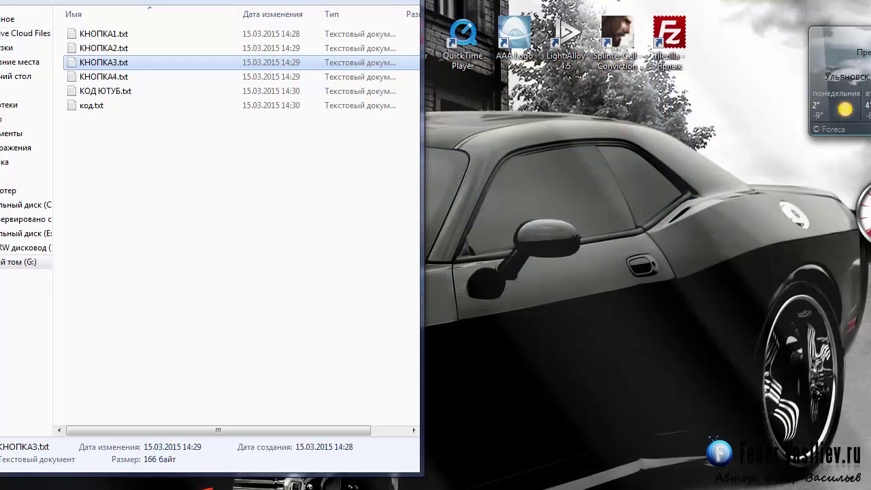
click(102, 76)
double_click(102, 76)
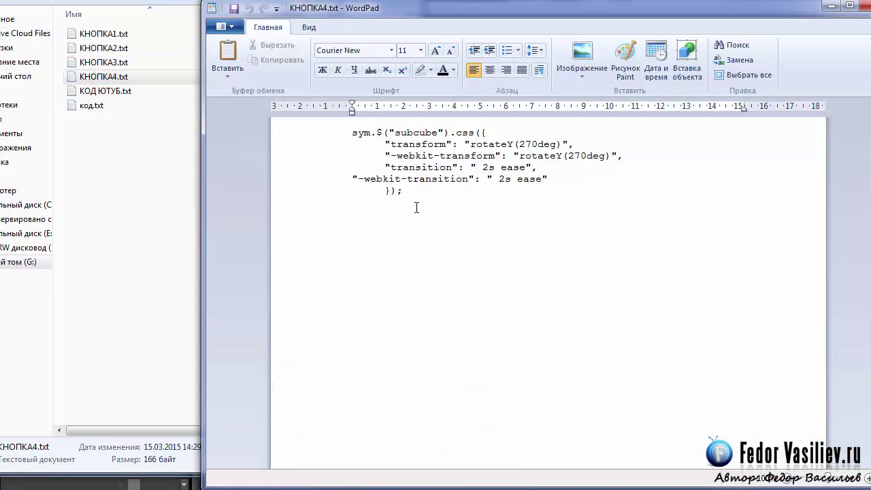
drag(423, 192, 353, 133)
right_click(408, 156)
click(449, 171)
click(862, 5)
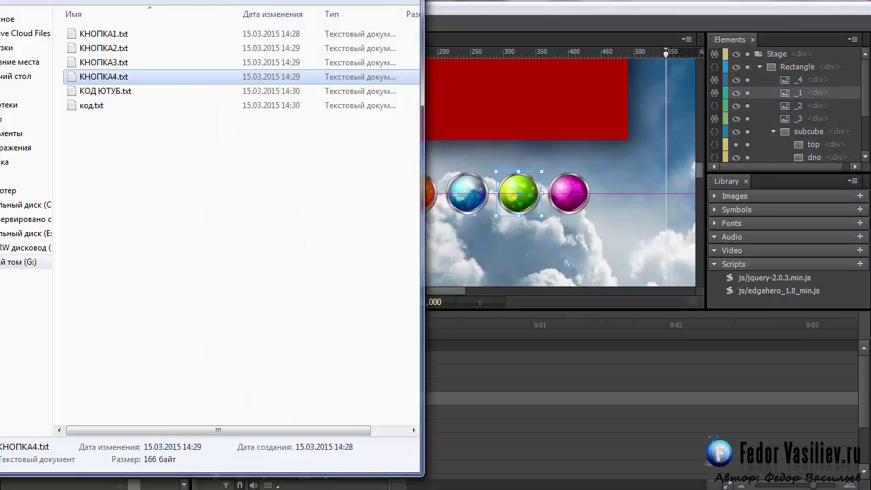
Step: Add a click action to the purple button _2, replace its placeholder comment with the copied rotateY(270deg) code and close the code editor
click(569, 233)
click(576, 206)
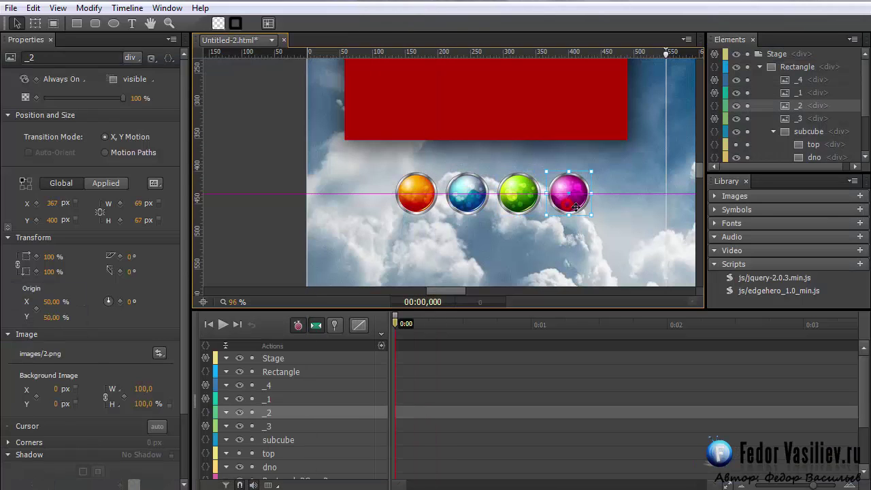
click(715, 105)
click(25, 113)
key(Delete)
right_click(59, 190)
click(91, 264)
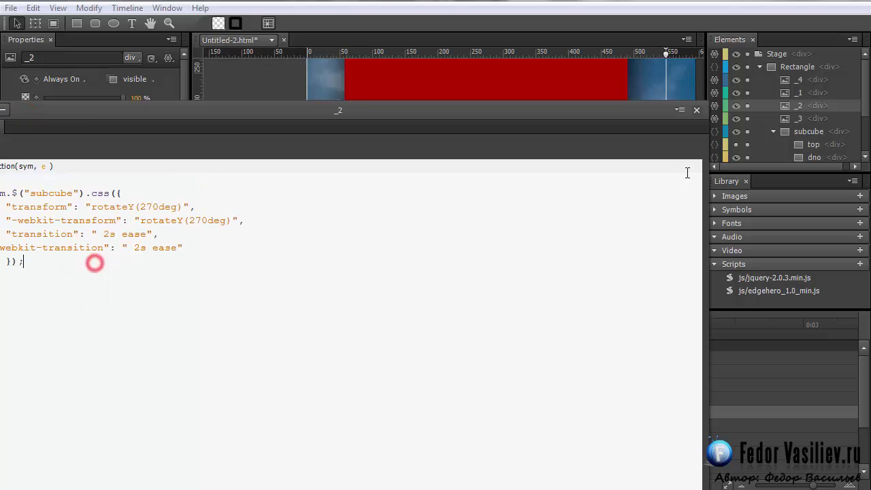
click(697, 110)
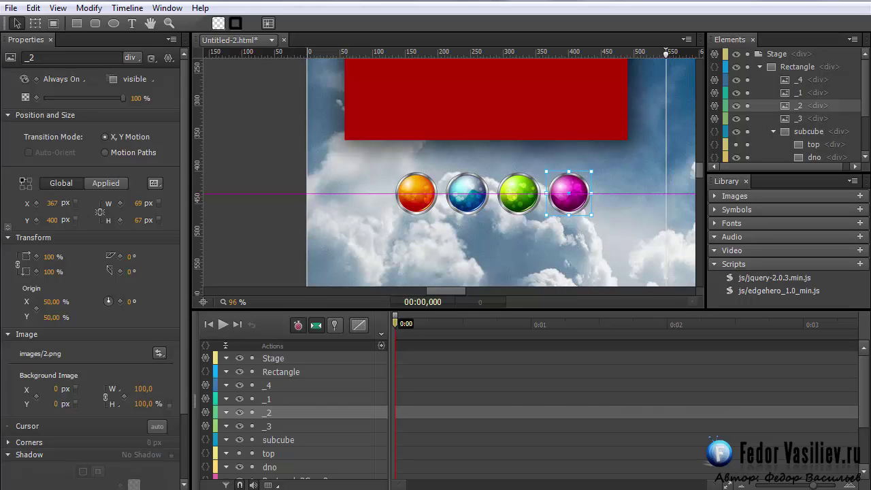
Step: Preview the composition in the browser and test the cube's rotation with the blue, green and purple buttons
key(ctrl+Return)
click(401, 317)
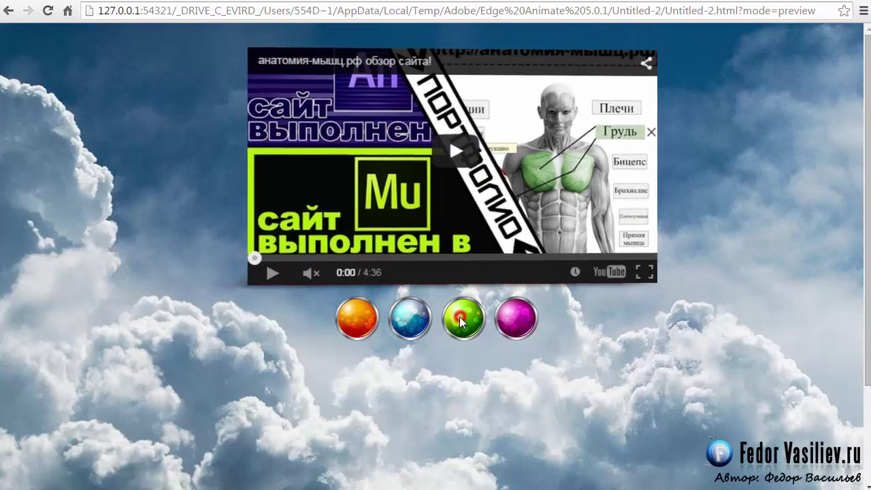
click(459, 317)
click(513, 325)
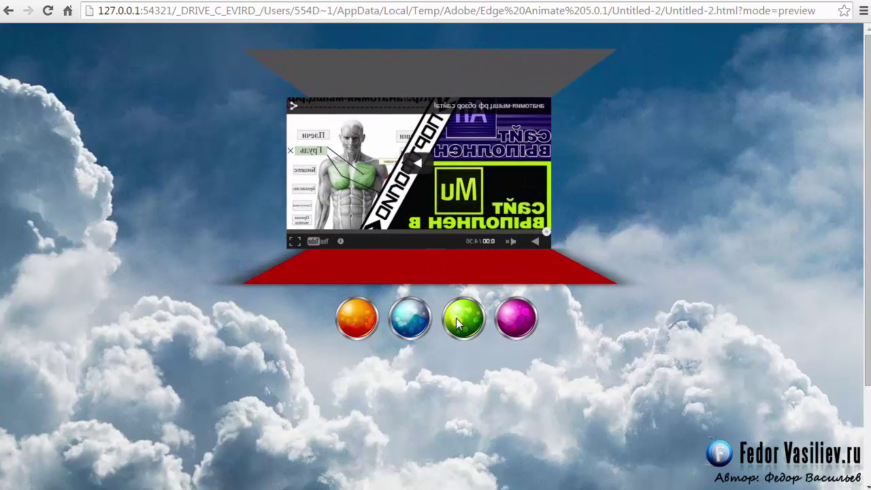
Step: Test the cube's rotation with the orange and blue buttons in the browser preview and close the preview
click(347, 321)
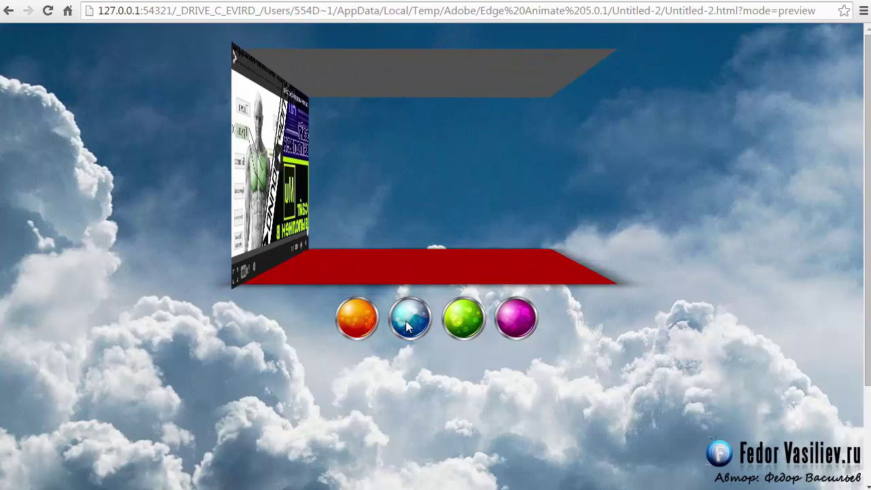
click(403, 324)
click(352, 334)
key(alt+F4)
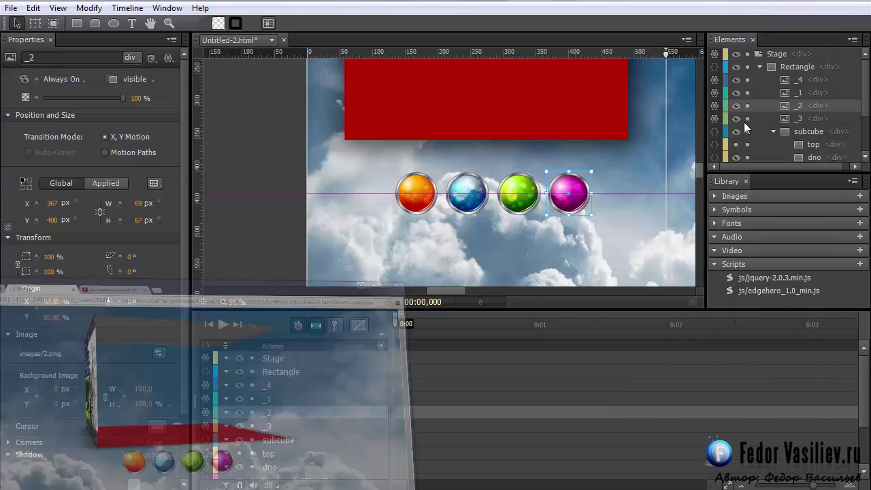
Step: Select all four coloured buttons _4, _3, _1 and _2 together and set their cursor to the pointing hand
shift+click(518, 194)
shift+click(466, 182)
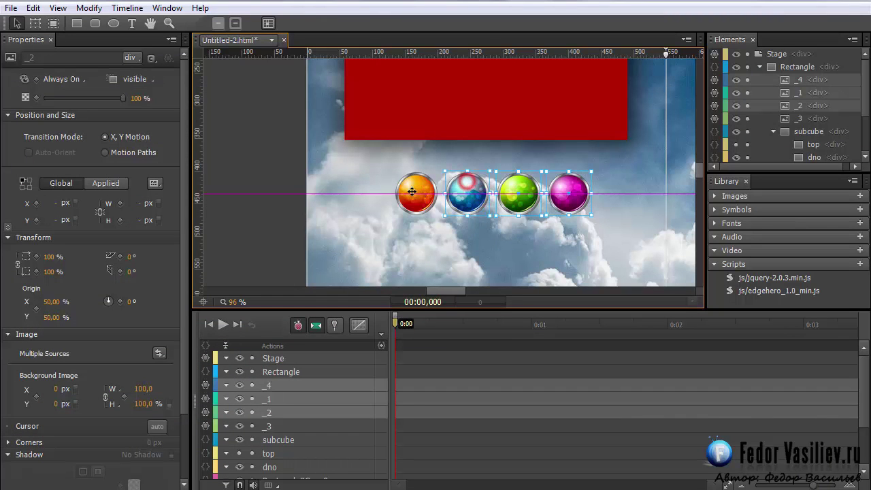
shift+click(415, 193)
drag(257, 193, 150, 235)
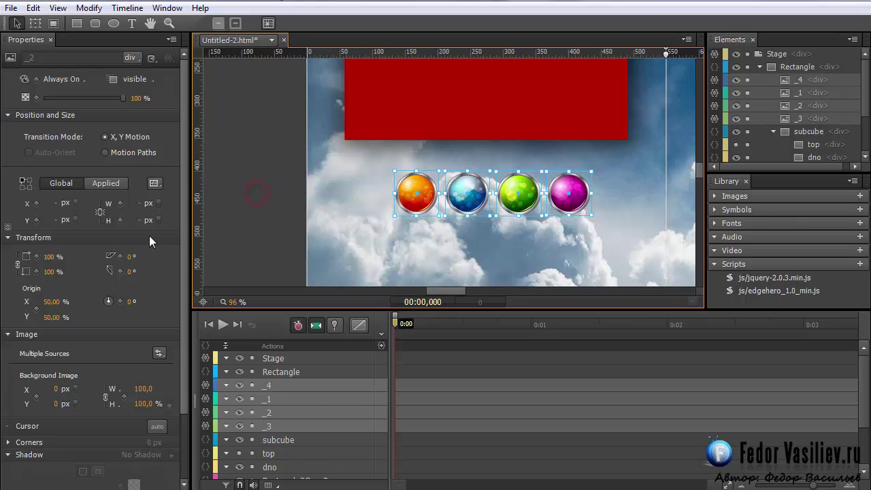
click(157, 426)
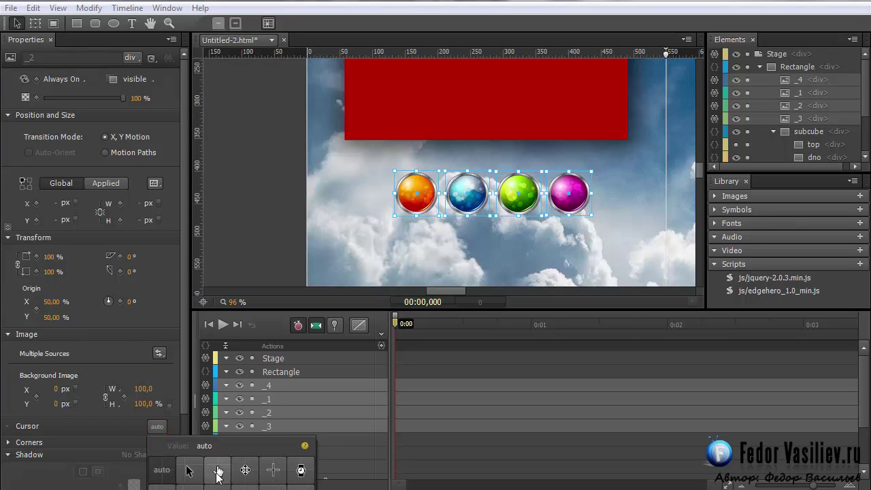
click(218, 470)
click(254, 207)
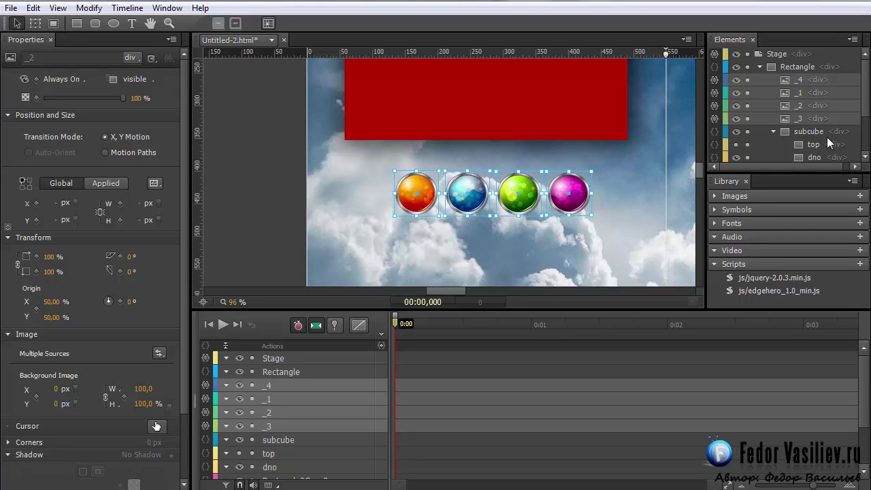
Step: Check the size of Rectangle3Copy3 and set the YouTube iframe width to 433 in the Stage compositionReady code
drag(868, 112, 868, 144)
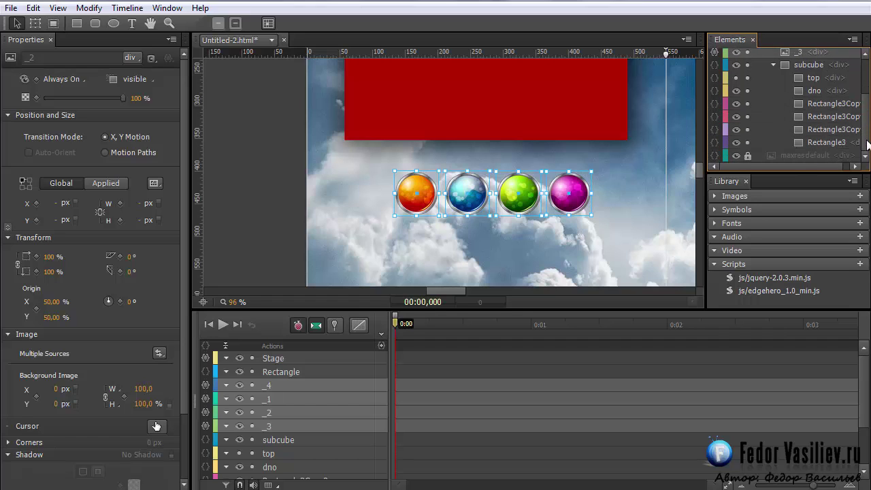
click(821, 105)
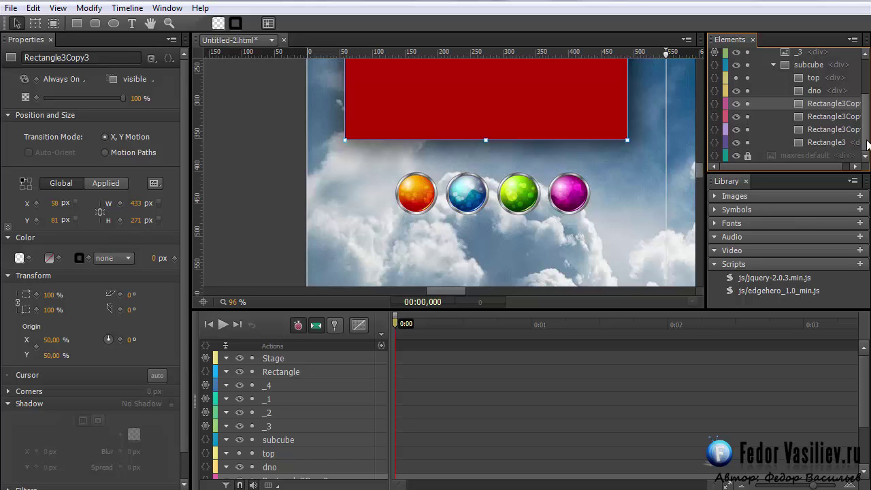
drag(867, 140, 869, 108)
click(715, 54)
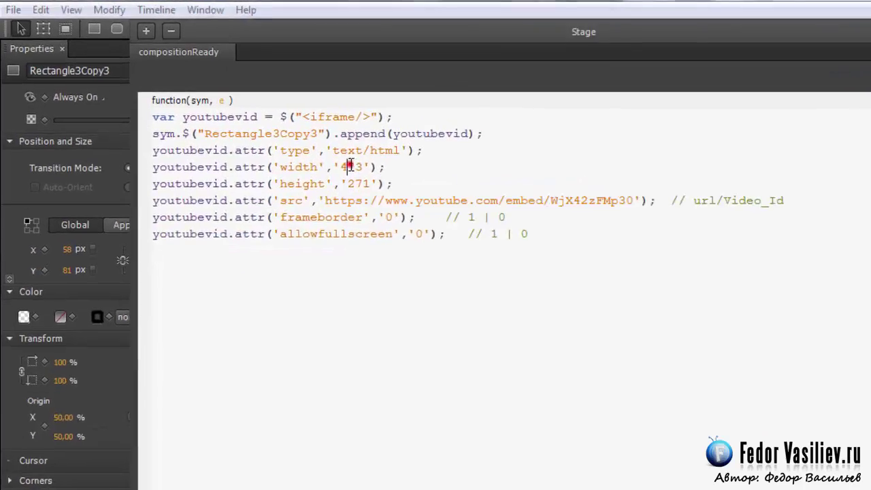
drag(300, 168, 305, 168)
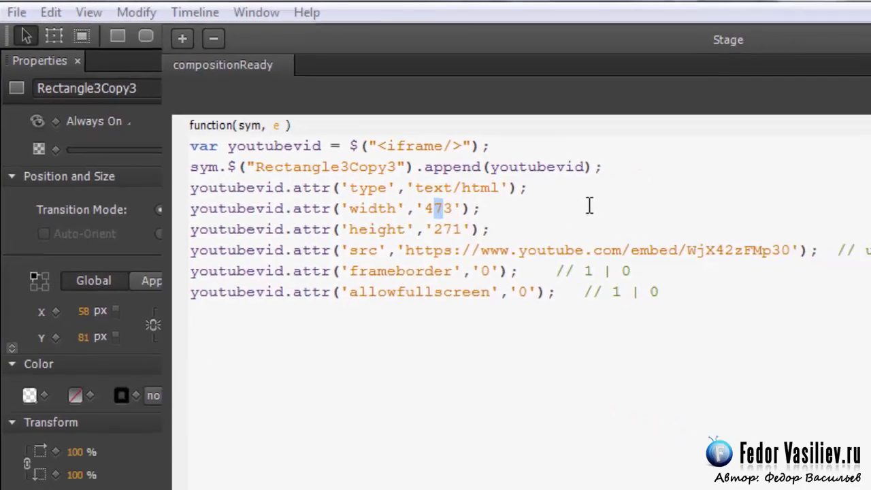
text(3)
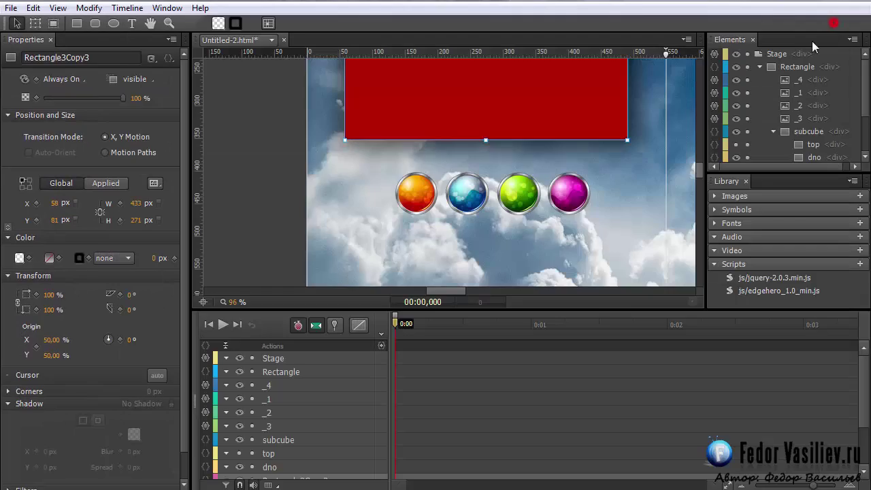
Step: Preview the composition in the browser and rotate the cube with the blue, green, purple and orange buttons
key(ctrl+Return)
click(49, 12)
click(408, 325)
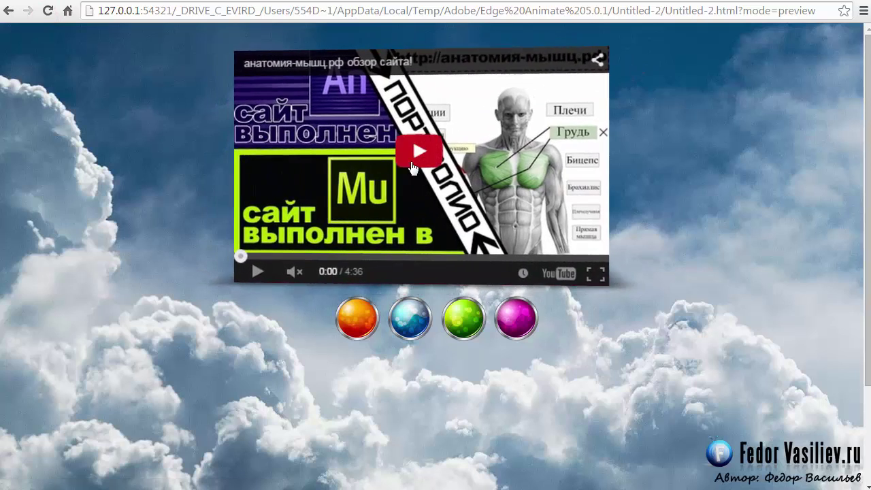
click(460, 315)
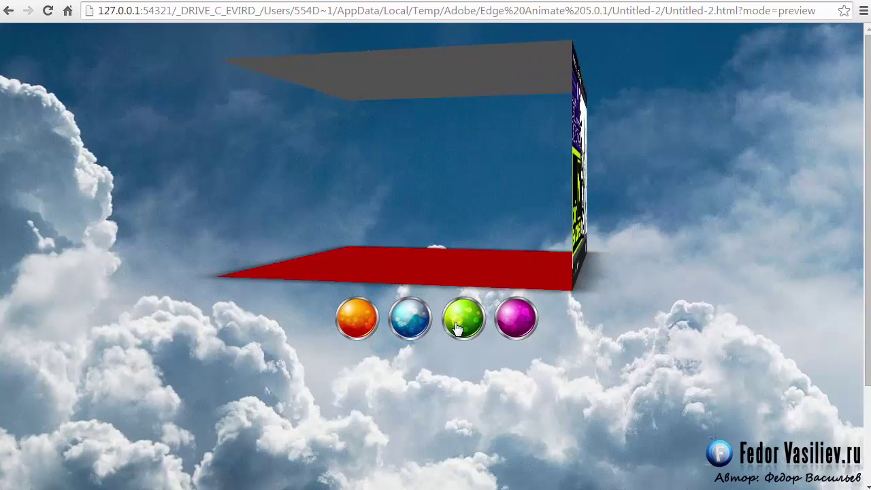
click(518, 329)
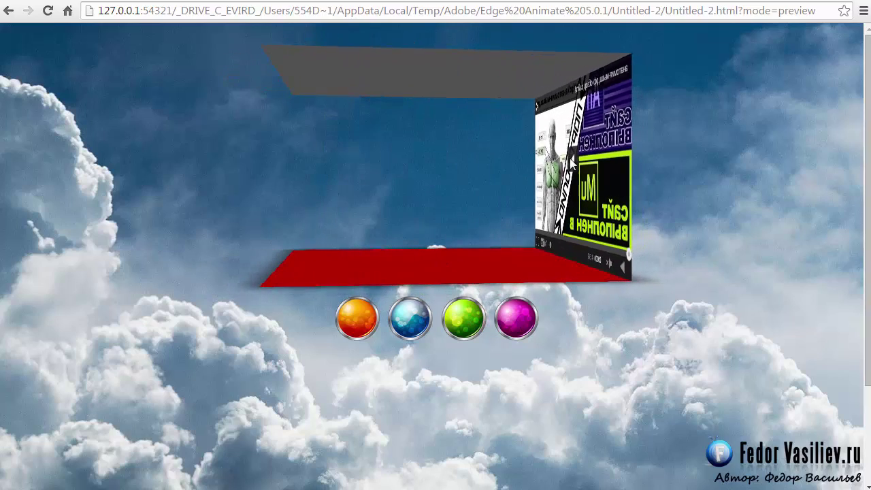
click(365, 325)
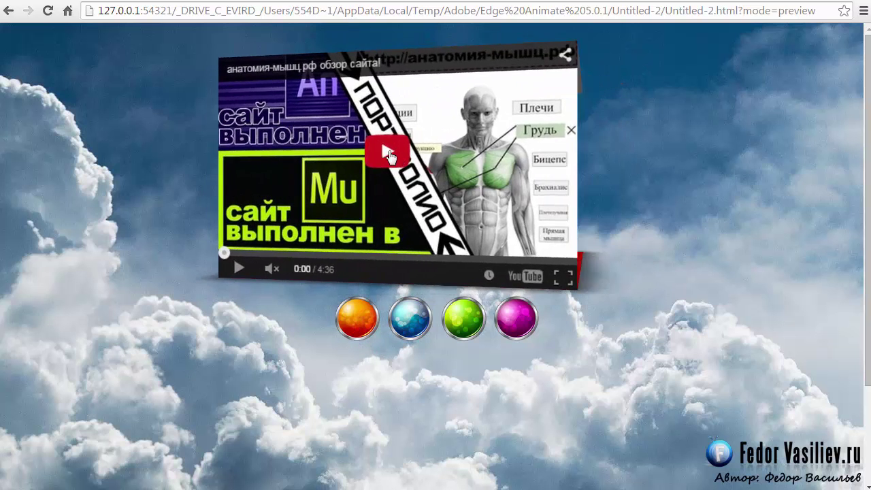
Step: Play the embedded video on the cube face, rotate the cube with the purple and orange buttons during playback and close the preview
click(388, 154)
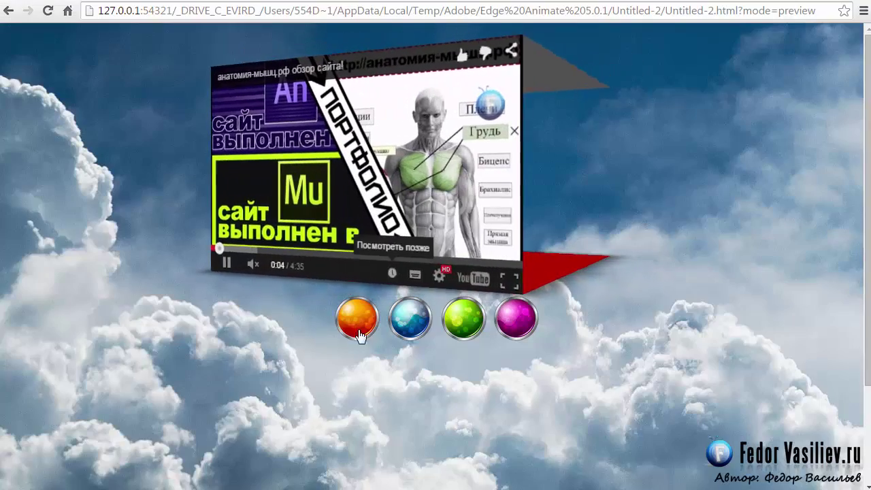
click(516, 319)
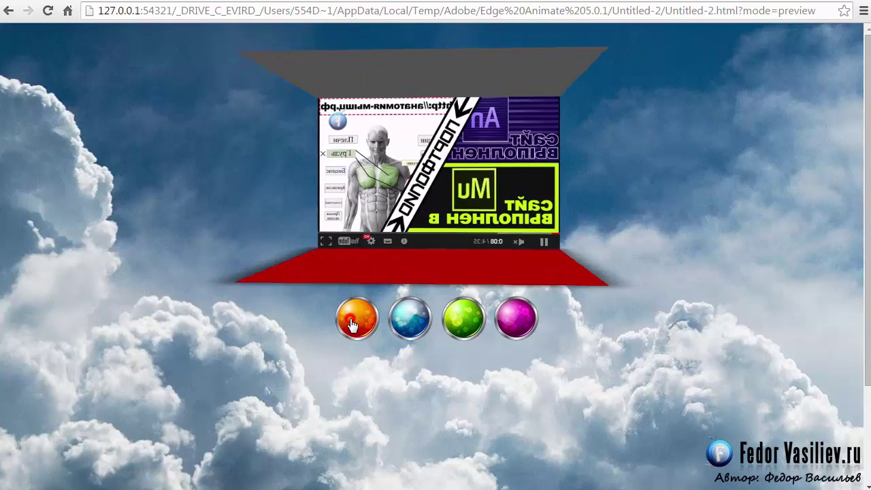
click(352, 324)
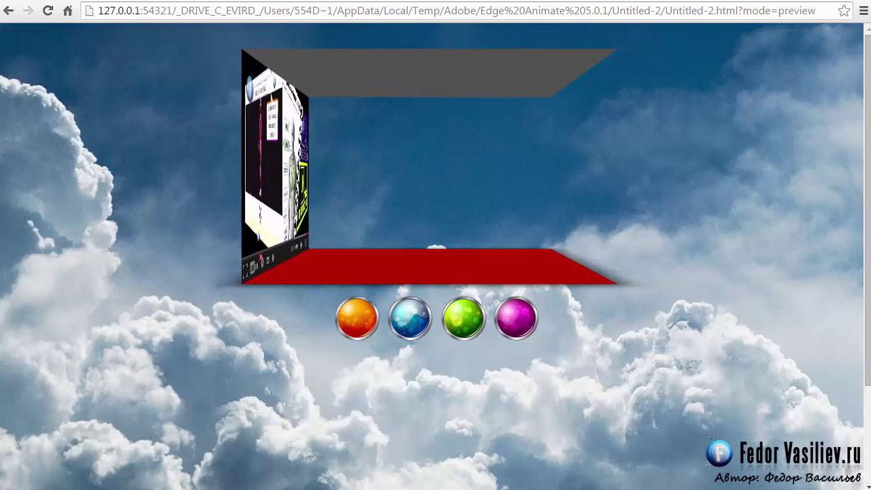
click(823, 3)
Step: Set the background colour of the cube's bottom face dno to black, rgba(0,0,0,1.00)
scroll(819, 90, down, 1)
drag(697, 172, 699, 163)
click(562, 164)
click(814, 142)
click(220, 25)
text(000000)
key(Return)
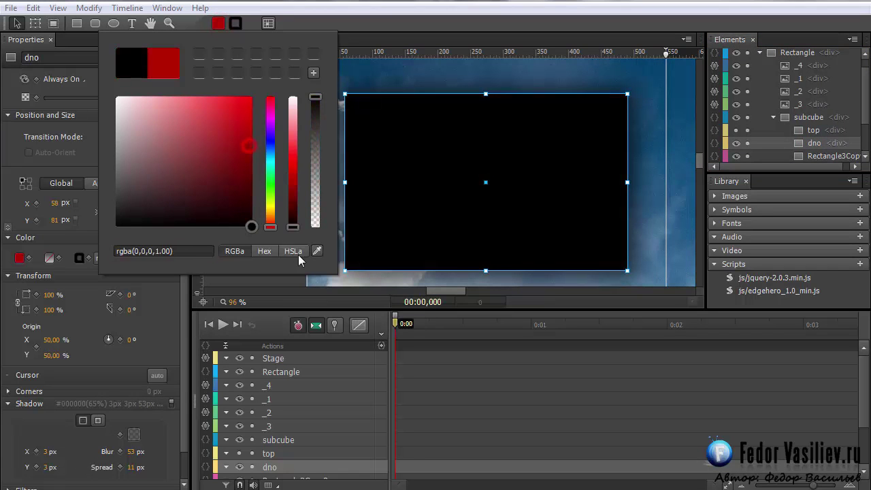
click(343, 9)
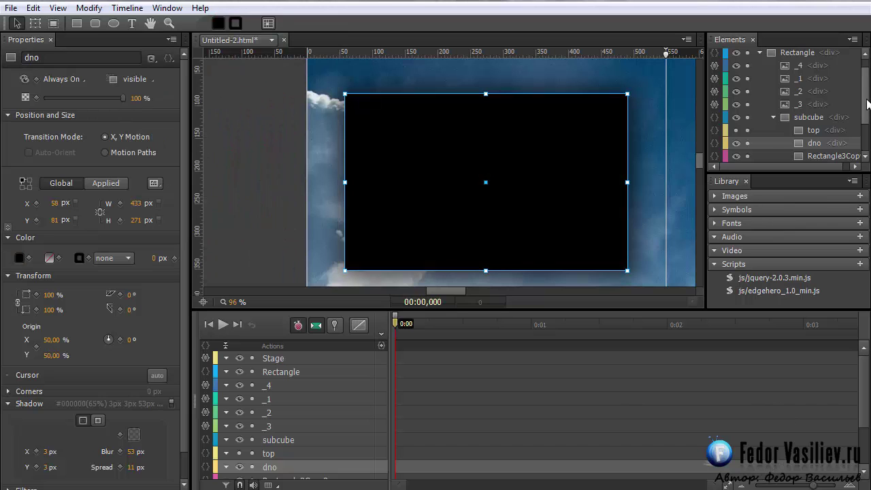
Step: Copy the whole YouTube iframe block in the Stage compositionReady code and paste a second copy below it
drag(864, 99, 735, 57)
click(762, 54)
click(715, 54)
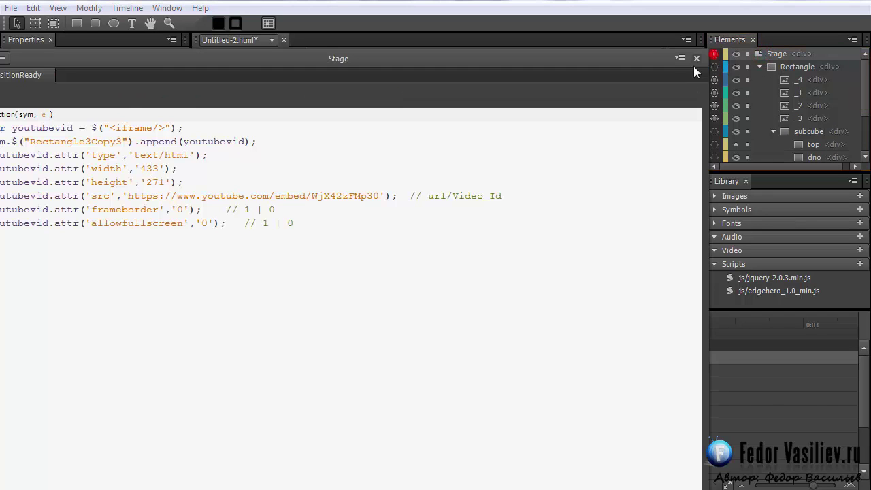
drag(341, 60, 497, 31)
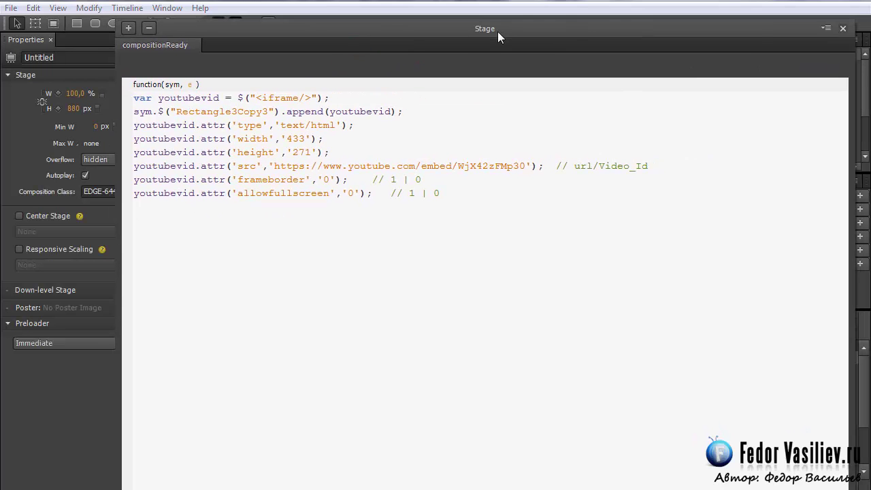
key(ctrl+a)
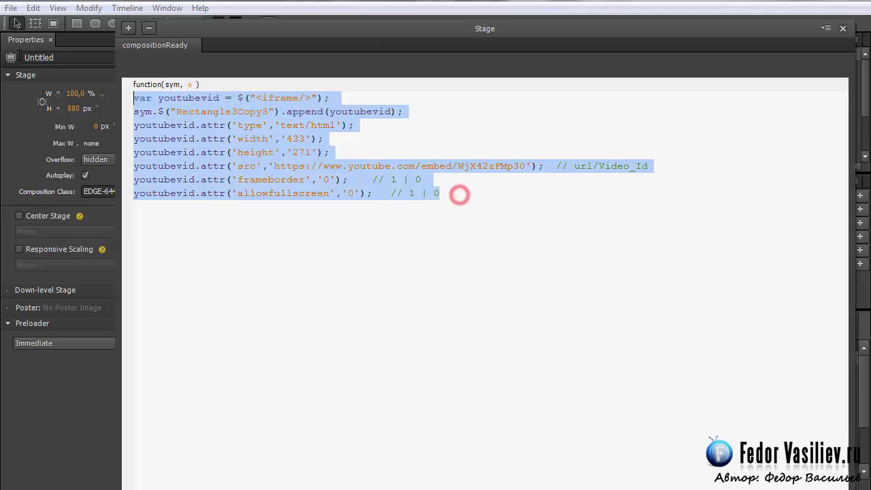
right_click(159, 112)
click(191, 172)
click(174, 235)
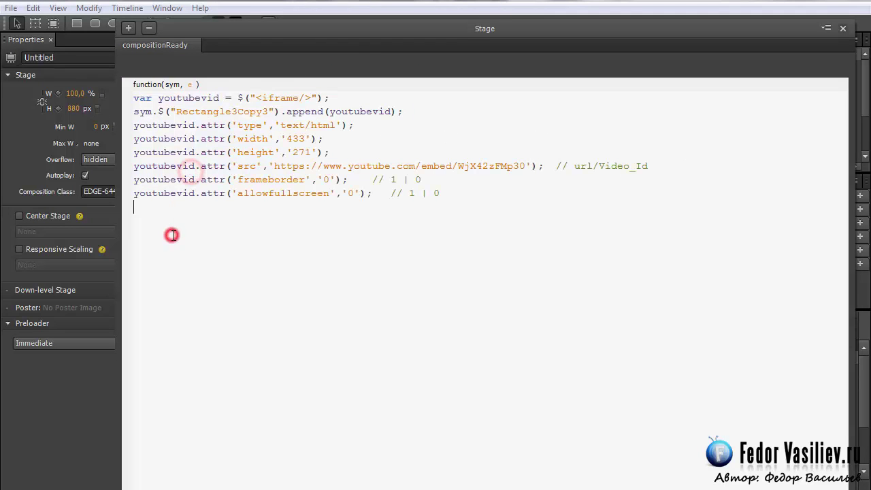
right_click(184, 239)
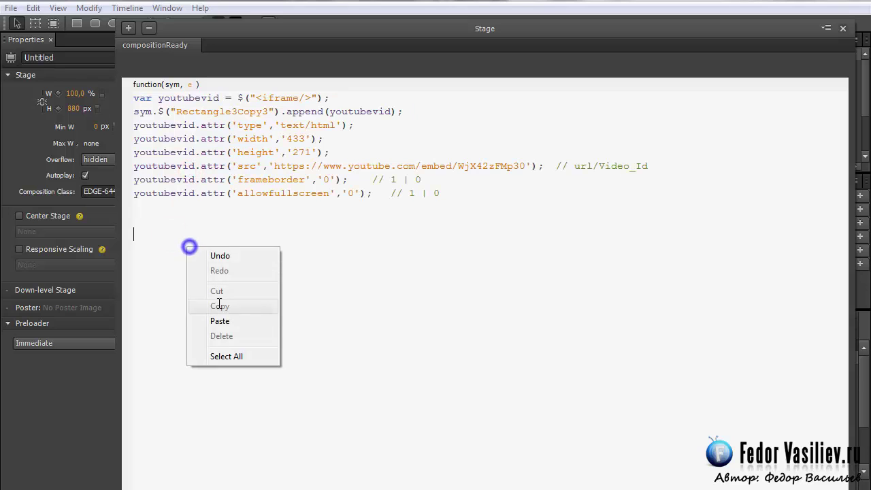
click(219, 320)
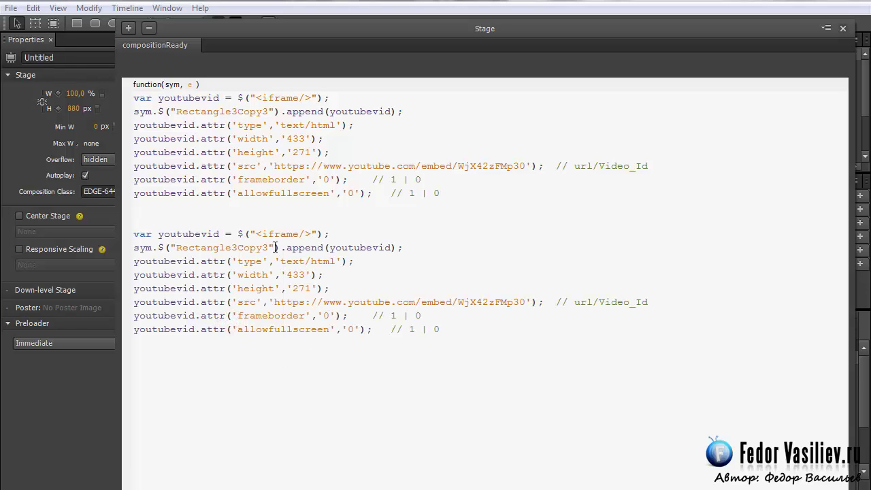
Step: Check the element name and video URL in the pasted block, close the code editor and copy the element name Rectangle3Copy2
drag(270, 246, 179, 246)
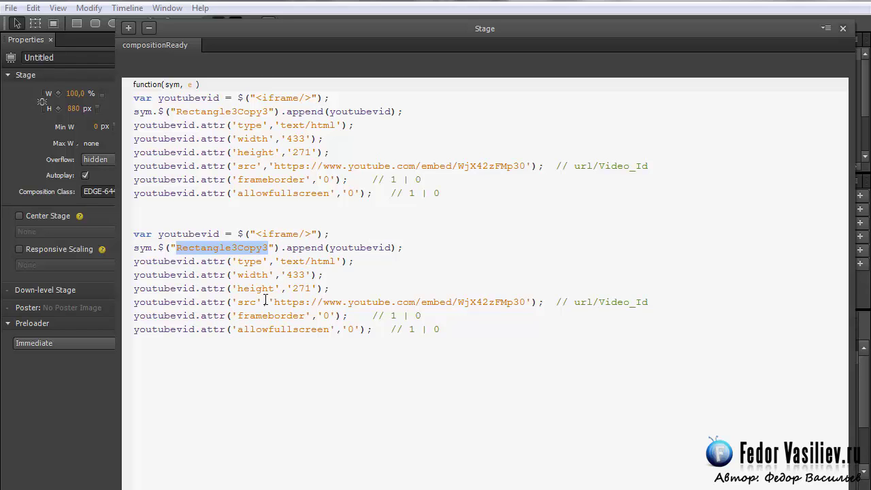
drag(274, 302, 533, 304)
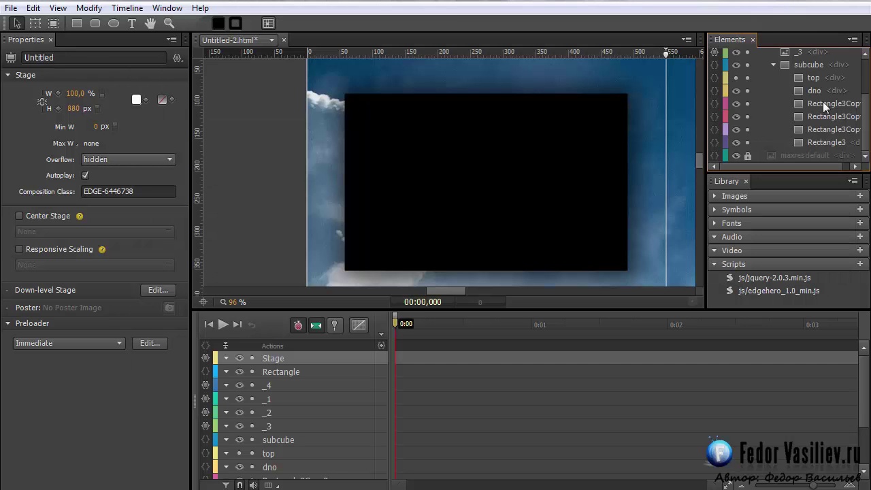
click(824, 103)
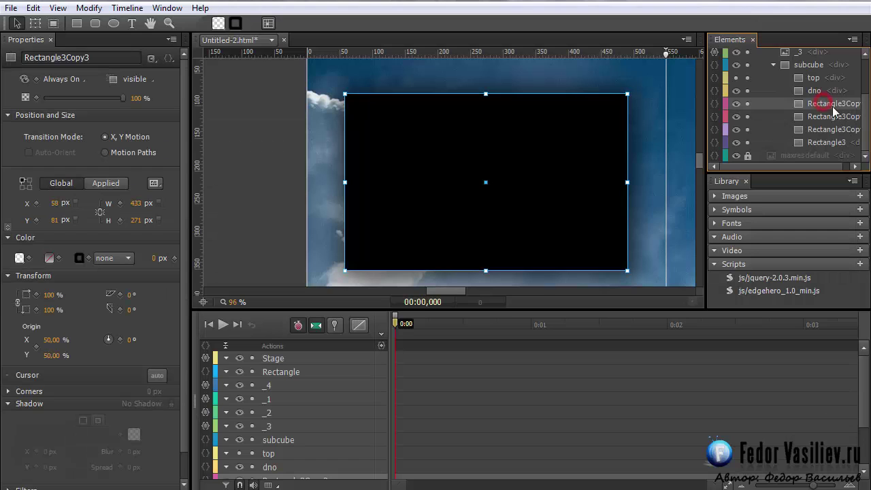
click(826, 116)
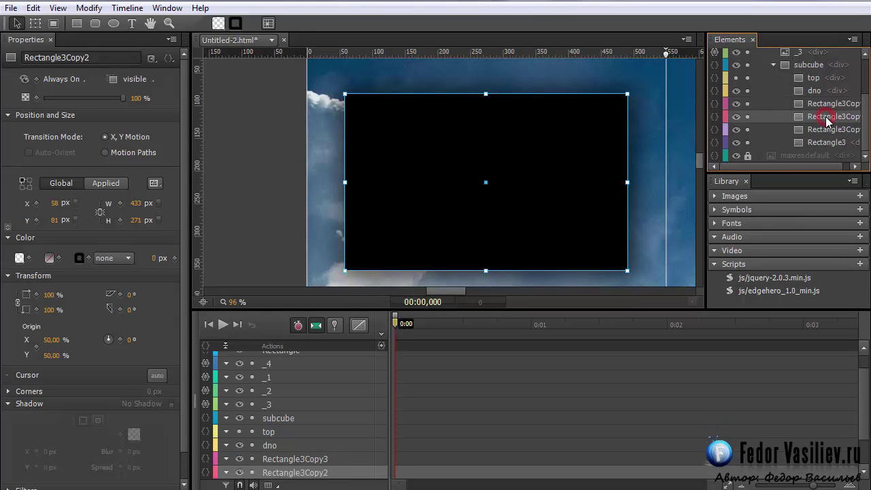
click(794, 163)
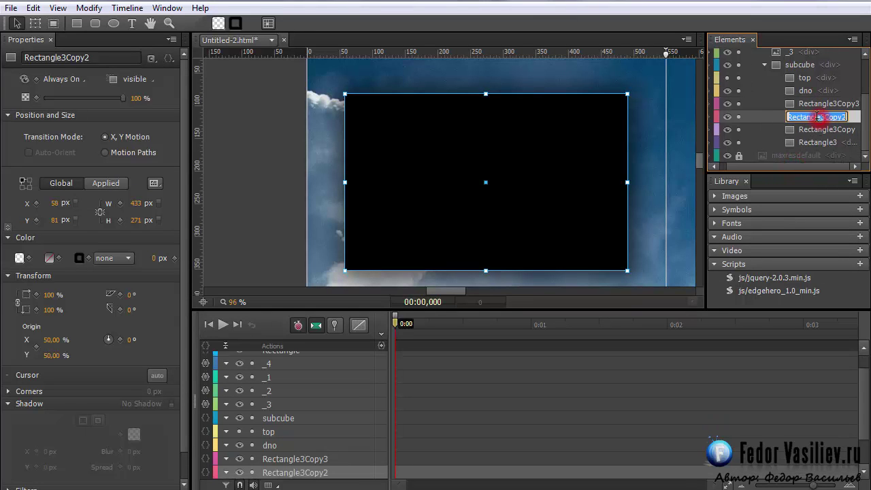
right_click(821, 118)
click(780, 164)
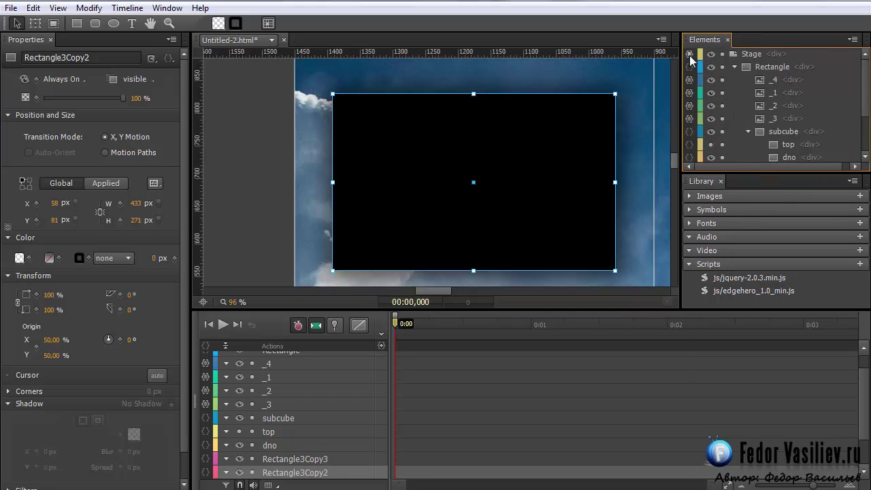
Step: In the Stage compositionReady code, replace the element name in the second iframe block with Rectangle3Copy2
click(689, 55)
drag(379, 27, 414, 20)
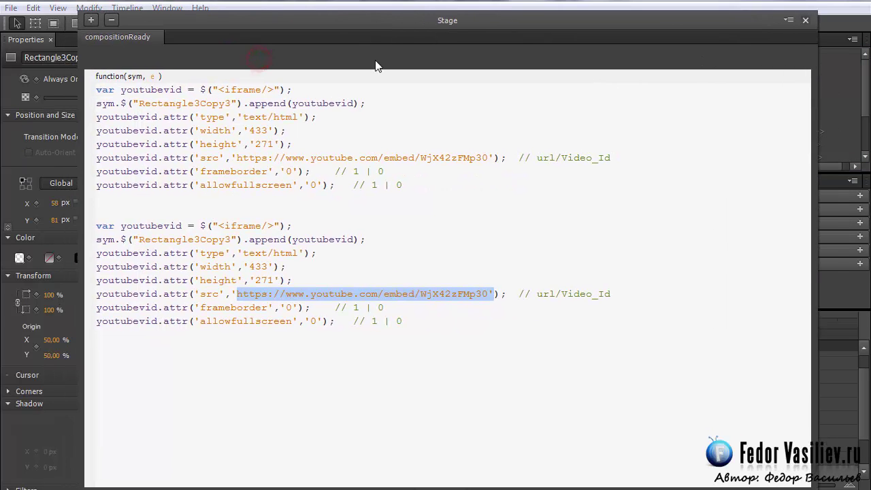
click(210, 235)
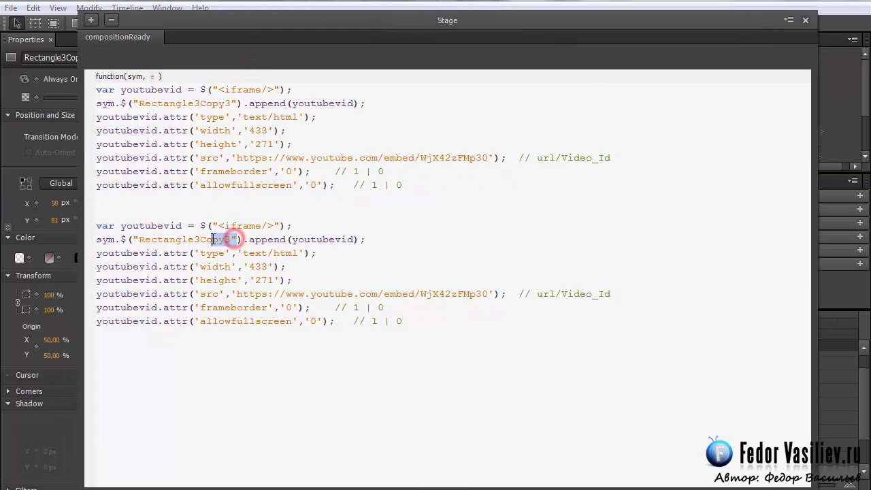
drag(227, 238, 140, 240)
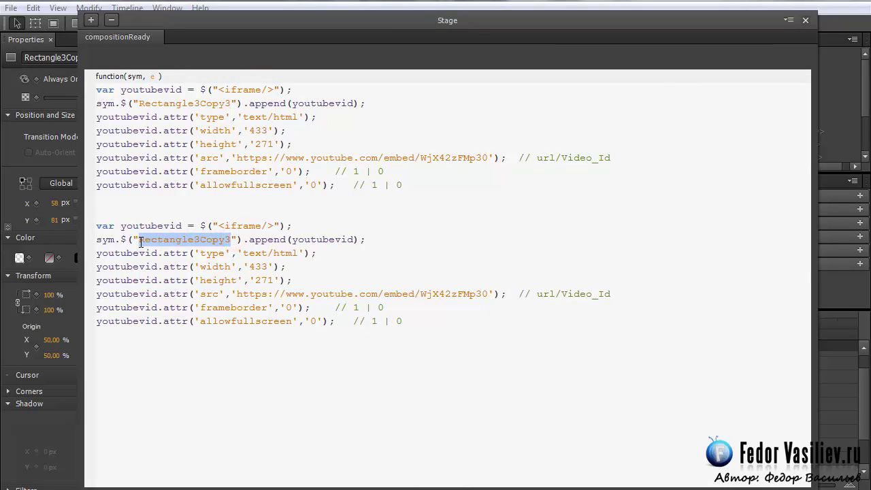
right_click(145, 240)
click(178, 314)
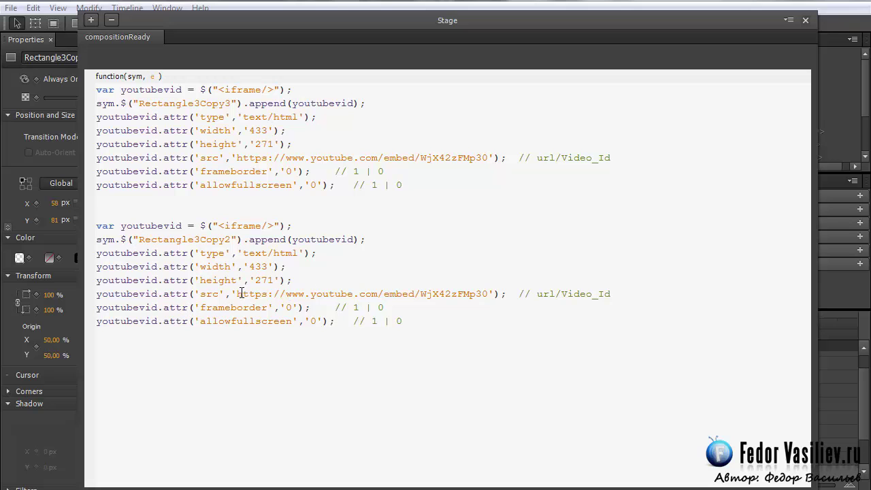
drag(238, 293, 482, 294)
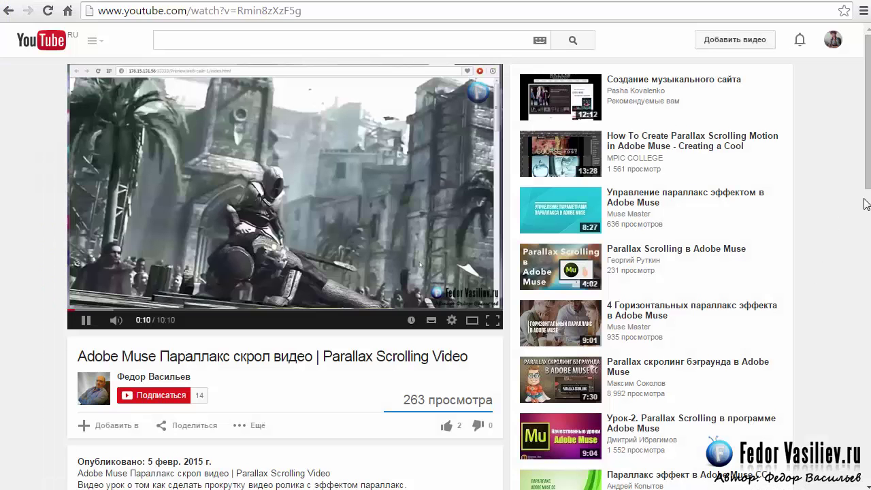
drag(867, 178, 868, 225)
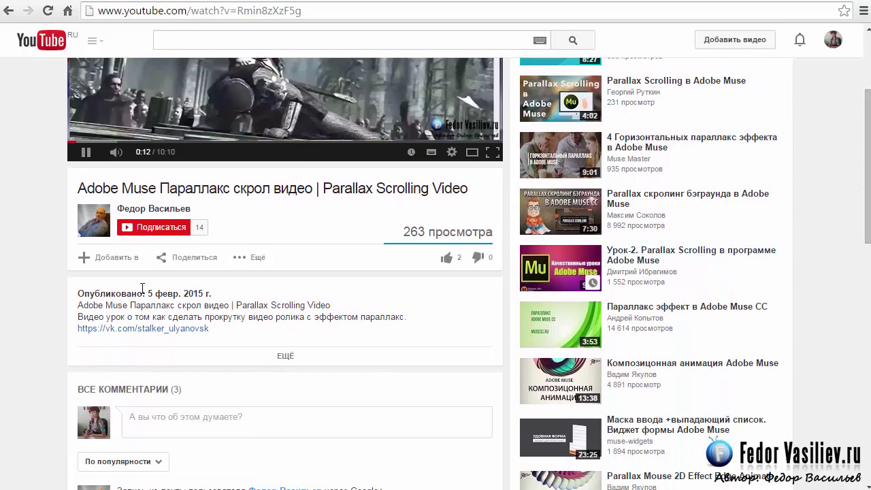
click(198, 258)
click(190, 300)
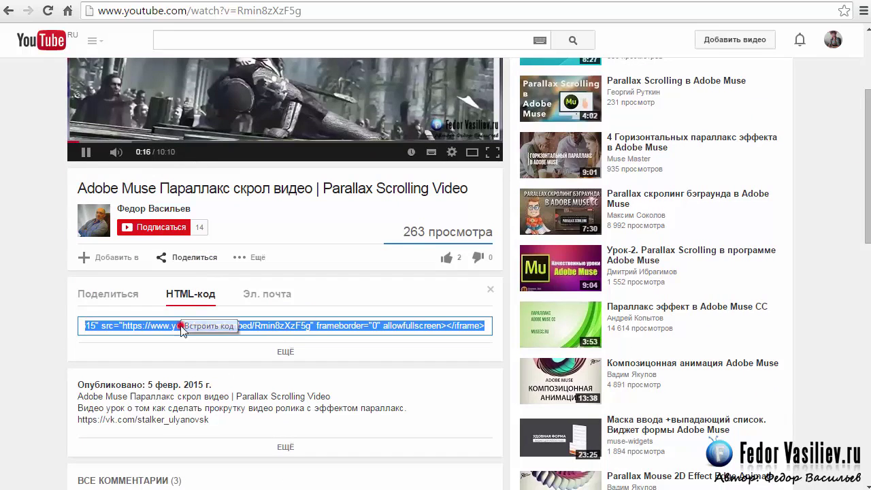
click(181, 326)
drag(123, 325, 306, 326)
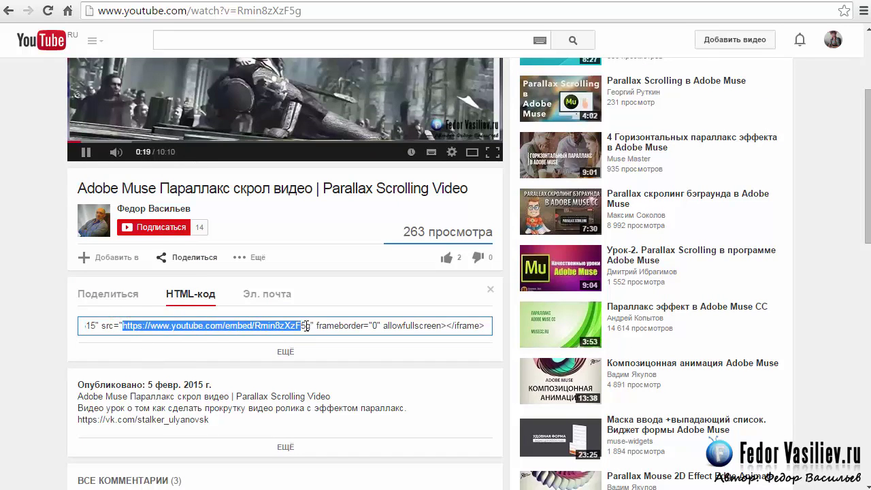
right_click(216, 326)
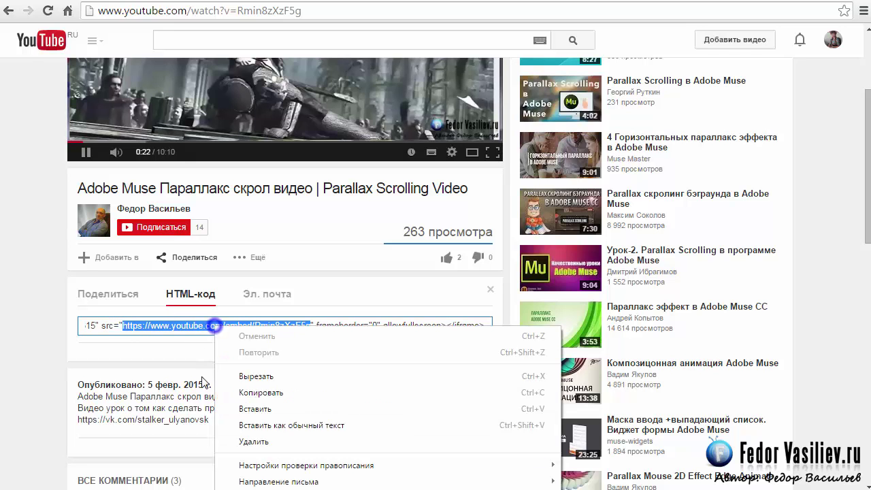
click(249, 391)
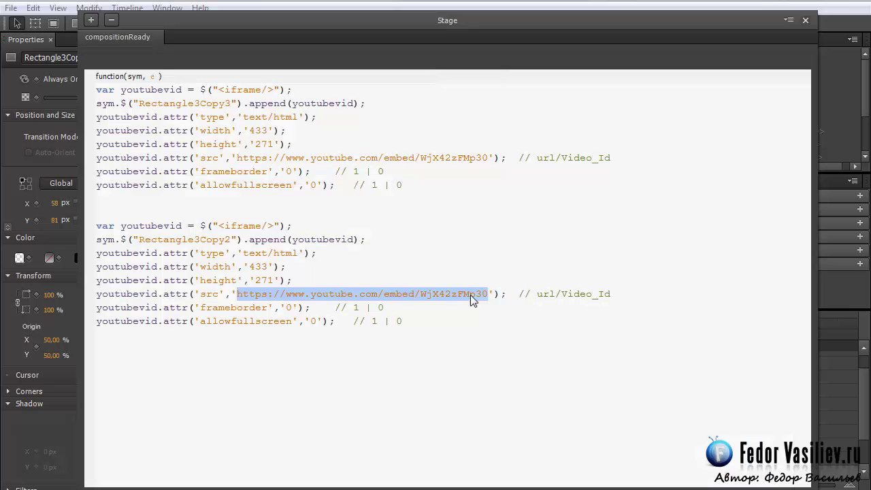
drag(490, 294, 236, 294)
right_click(237, 294)
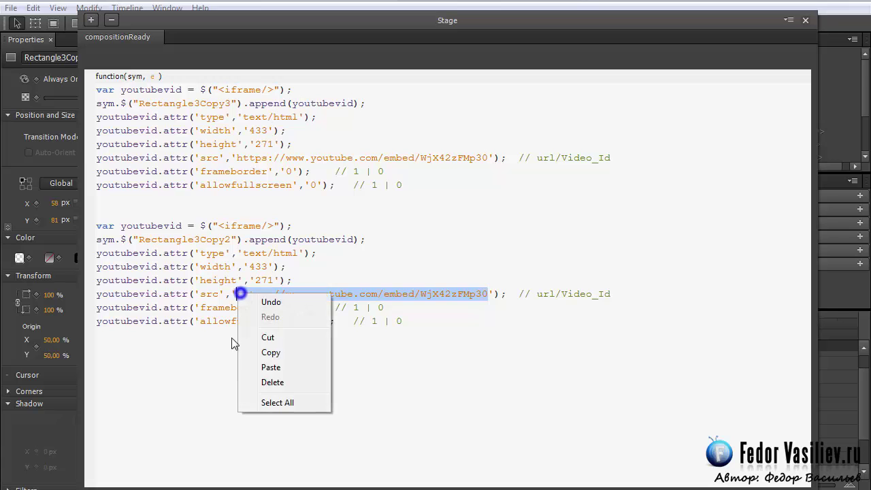
click(272, 364)
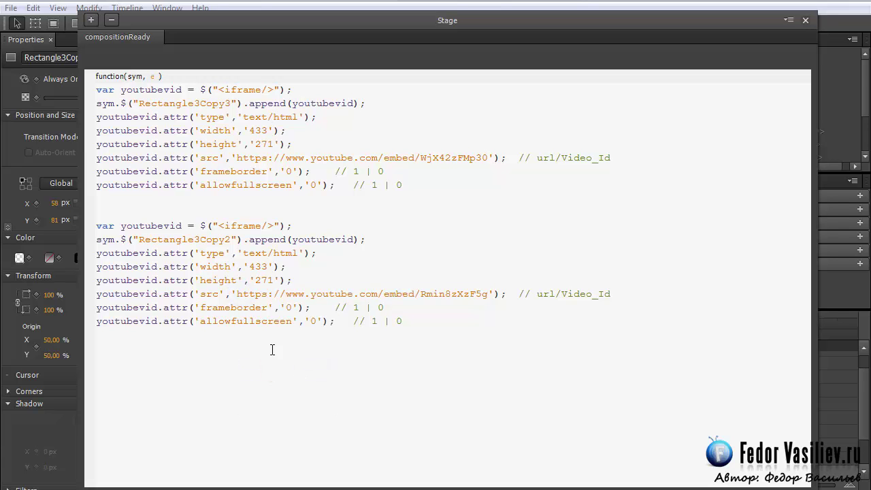
drag(237, 293, 473, 297)
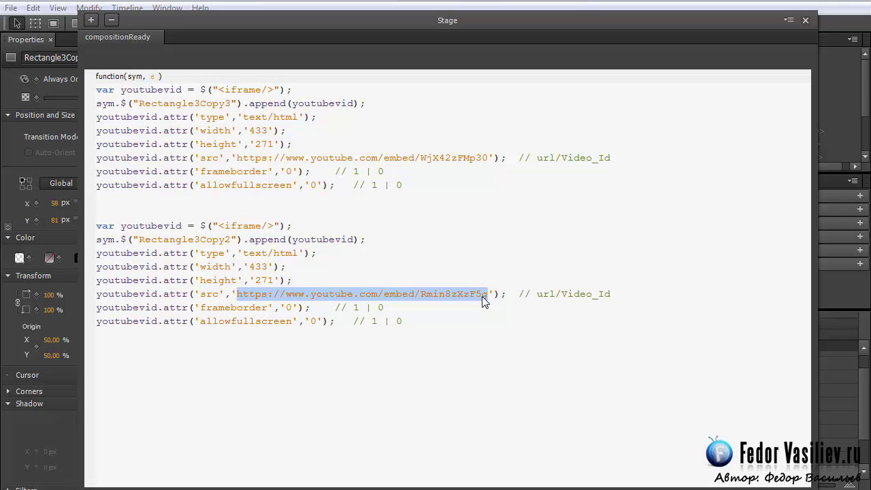
click(272, 298)
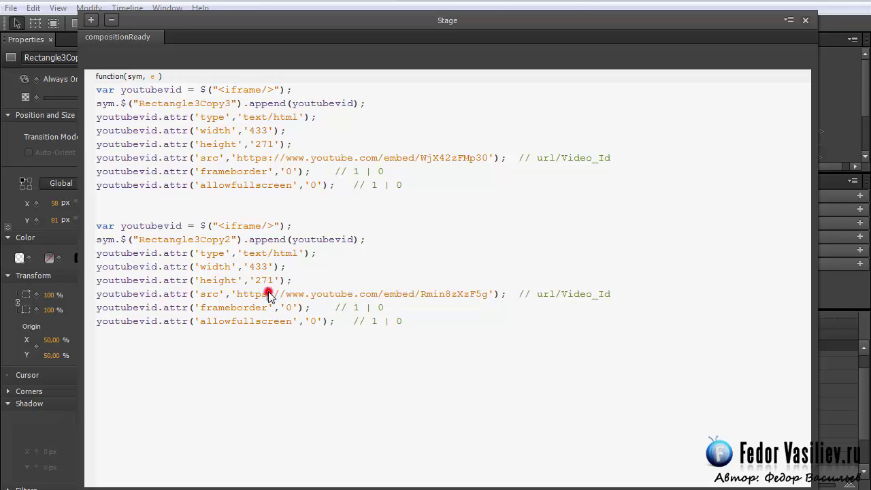
click(239, 293)
drag(238, 294, 479, 295)
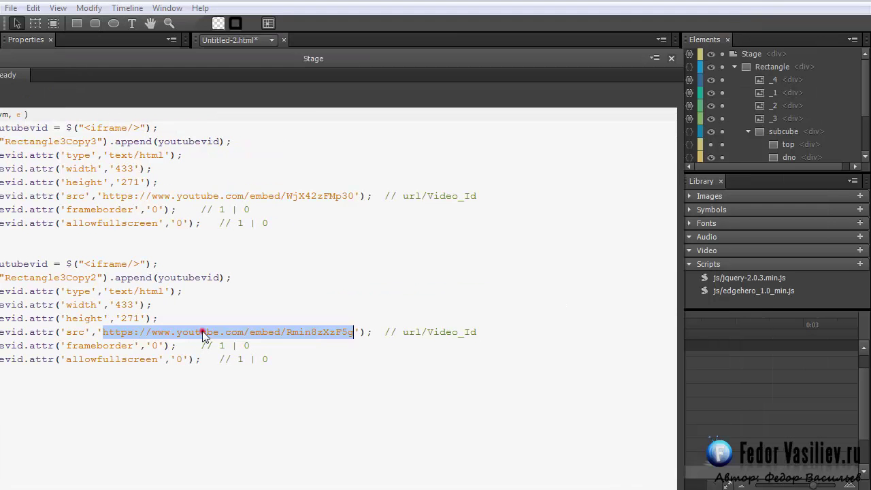
click(202, 332)
drag(103, 331, 343, 332)
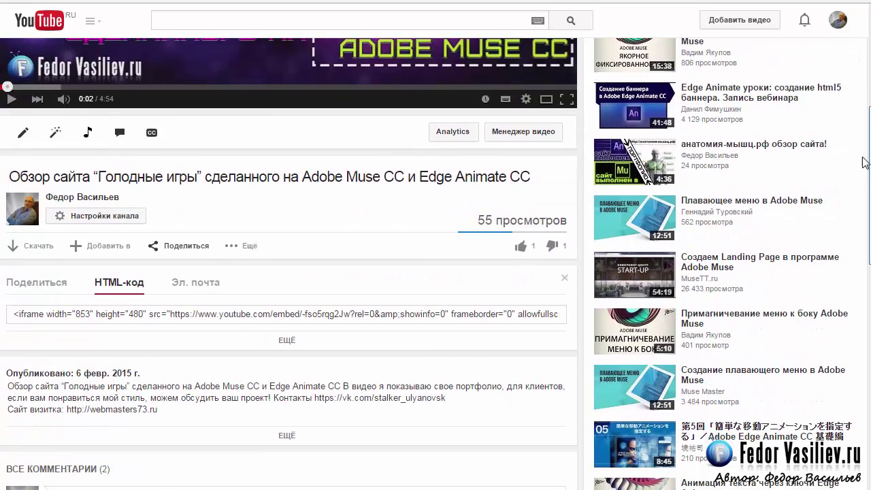
click(119, 283)
click(161, 316)
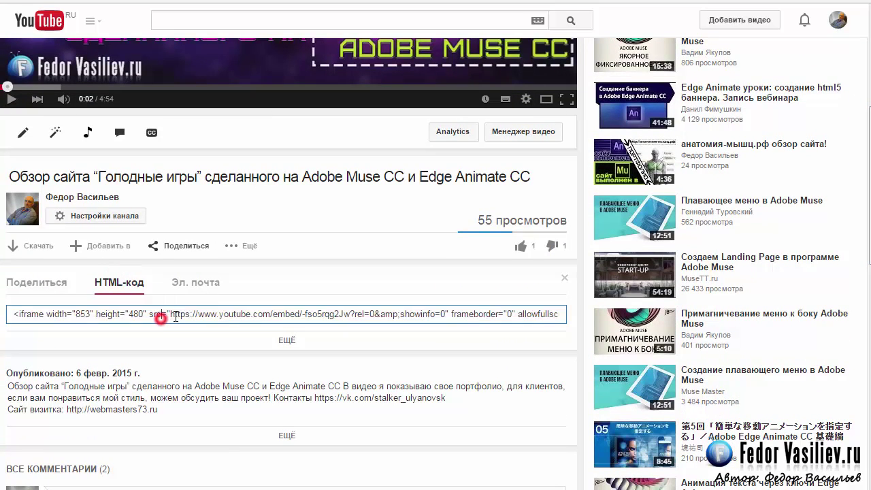
drag(171, 313, 343, 312)
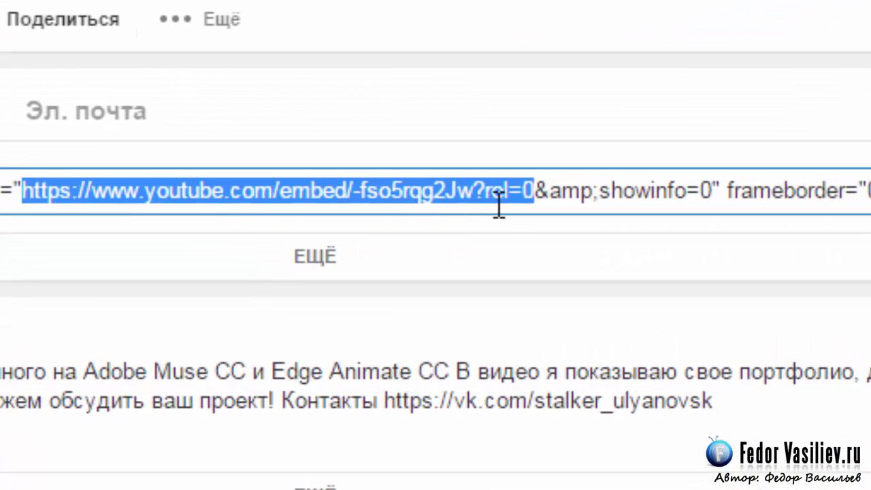
drag(535, 192, 870, 191)
click(468, 189)
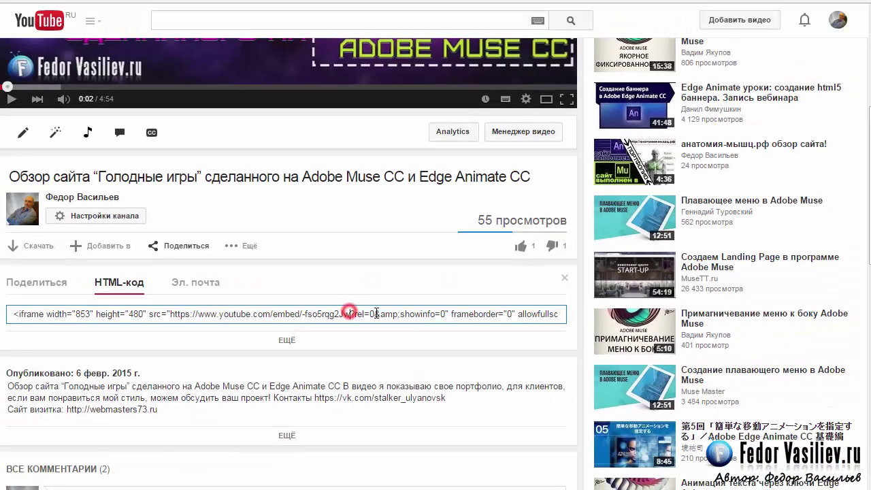
drag(373, 314, 173, 314)
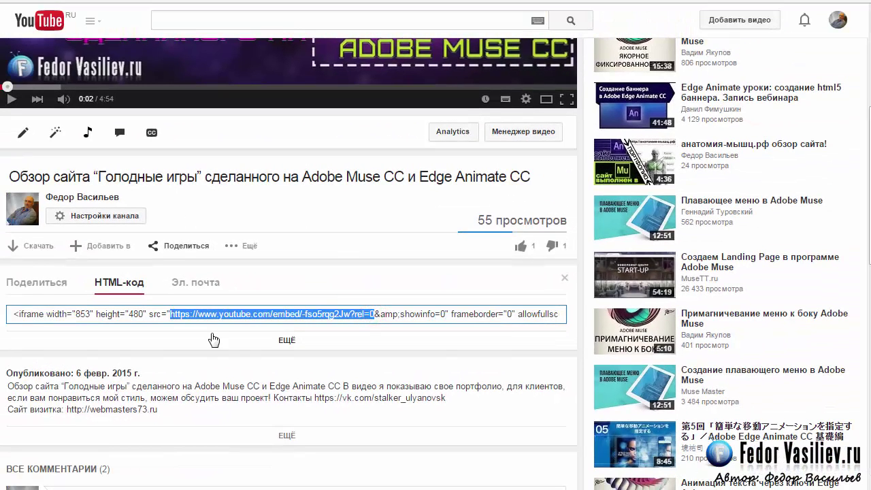
right_click(209, 310)
click(262, 374)
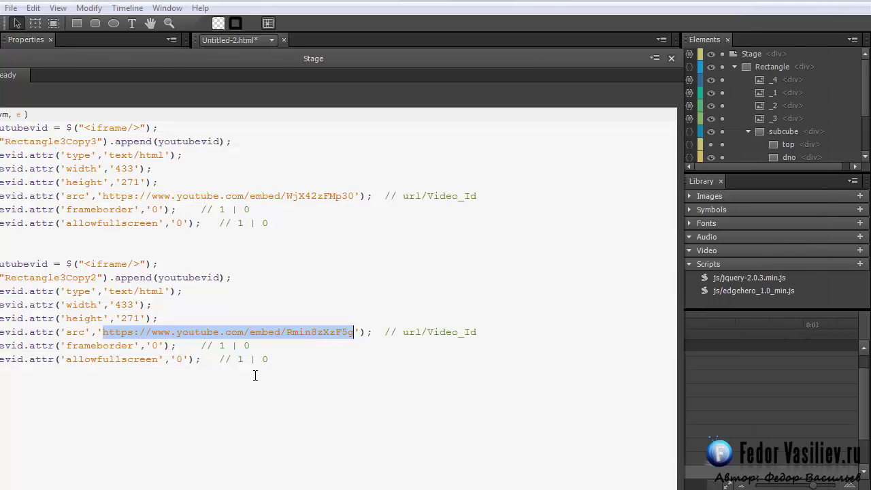
Step: Paste the copied embed URL on the line below the second iframe block and compare it with the block's src URL
click(213, 390)
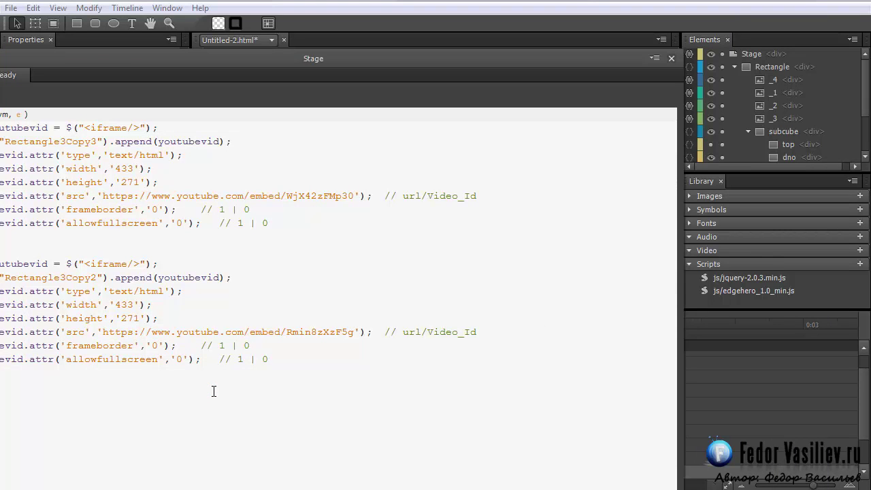
key(ctrl+v)
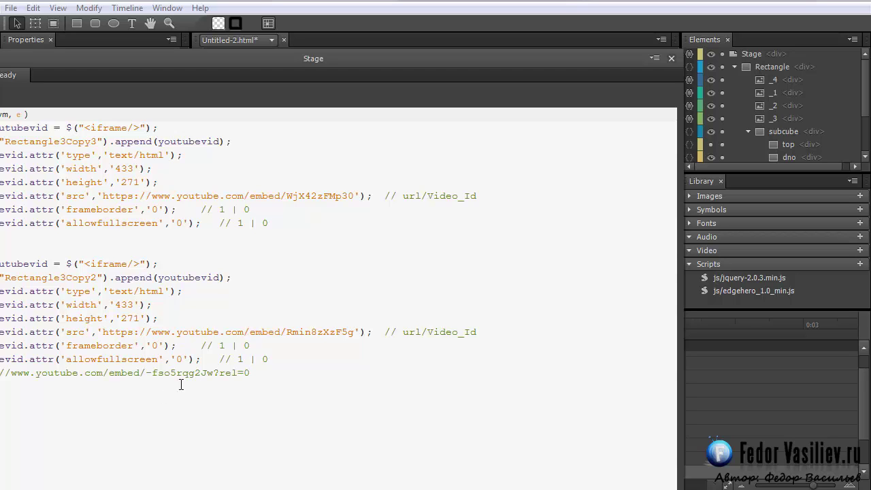
drag(141, 372, 11, 374)
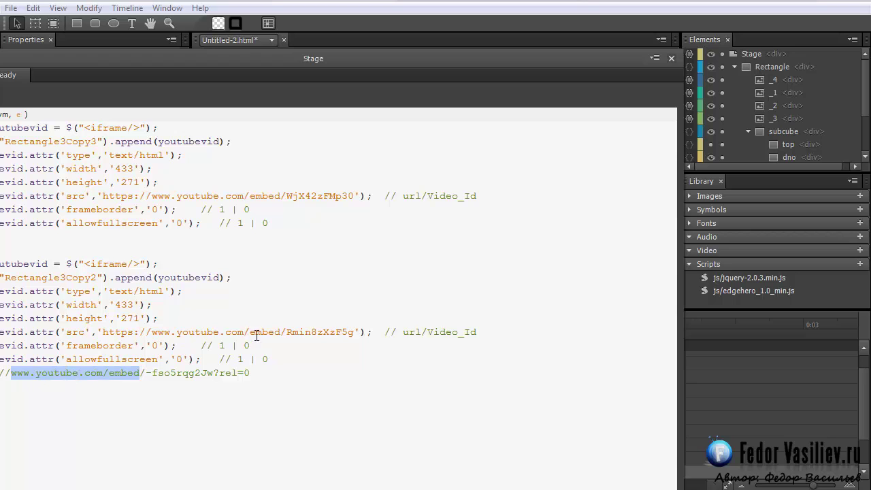
drag(282, 331, 195, 332)
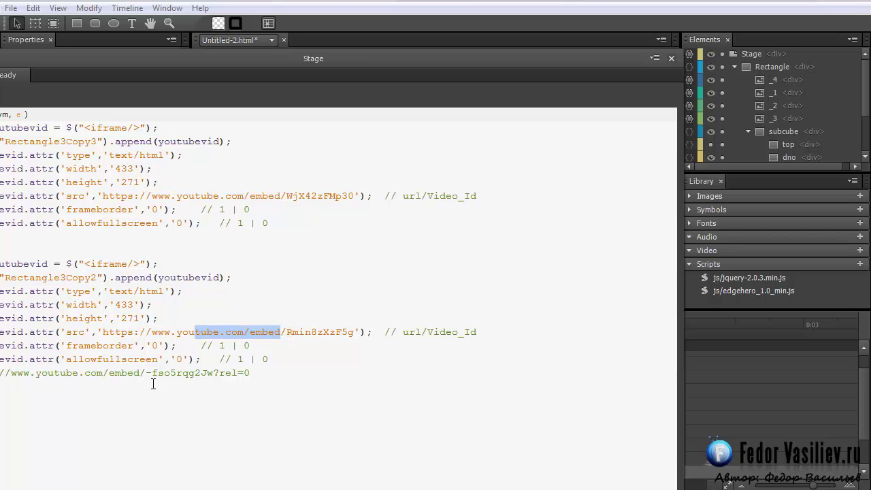
double_click(288, 332)
click(208, 373)
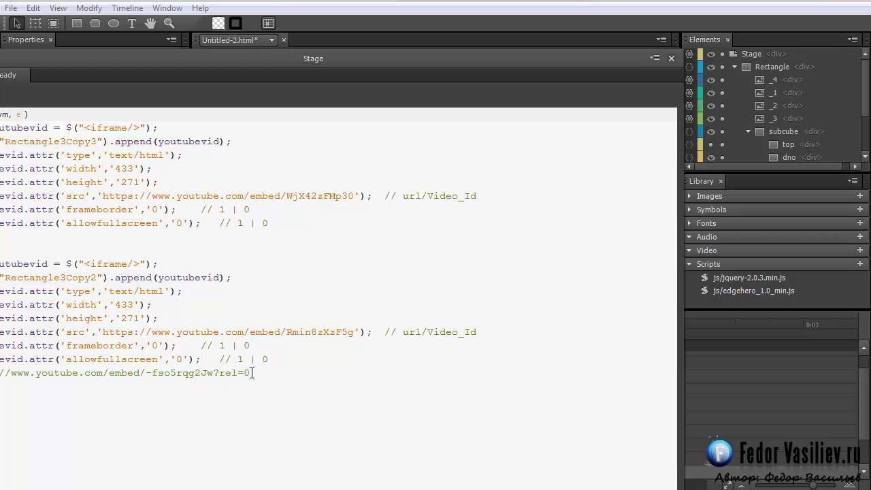
drag(249, 373, 151, 376)
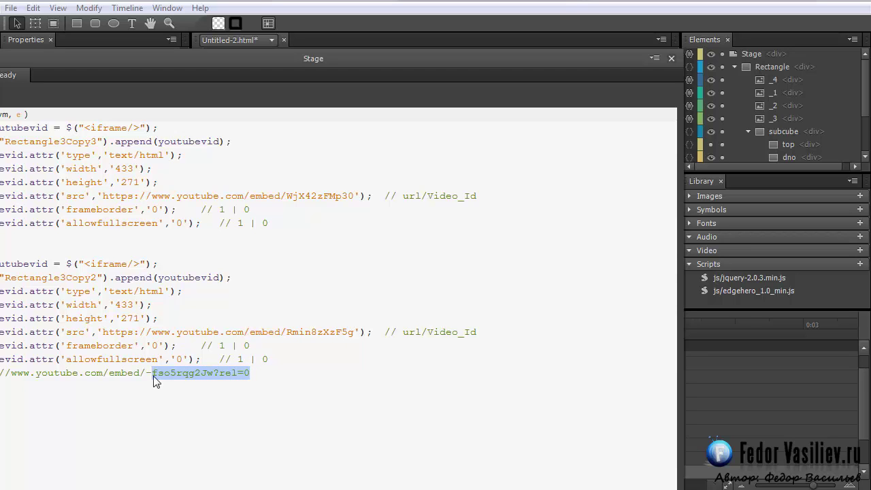
click(157, 379)
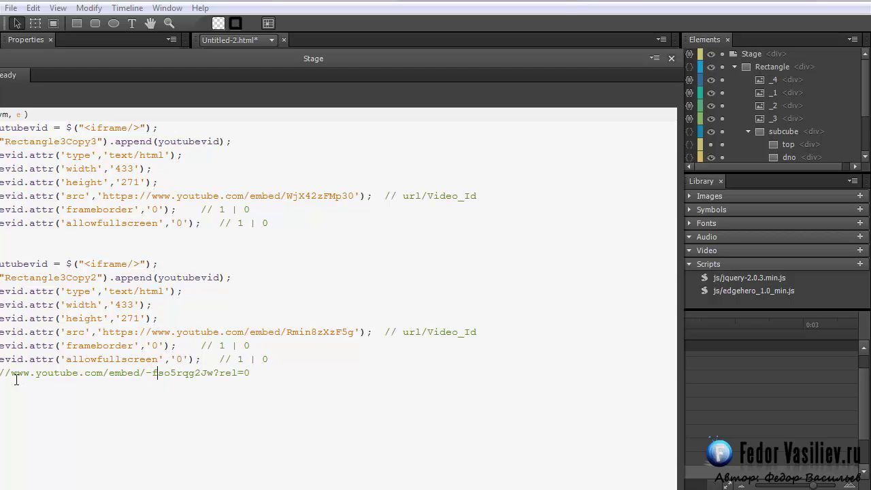
Step: Cut the whole pasted URL line from below the second iframe block
shift+click(249, 373)
click(250, 373)
key(shift+Home)
right_click(1, 375)
click(3, 418)
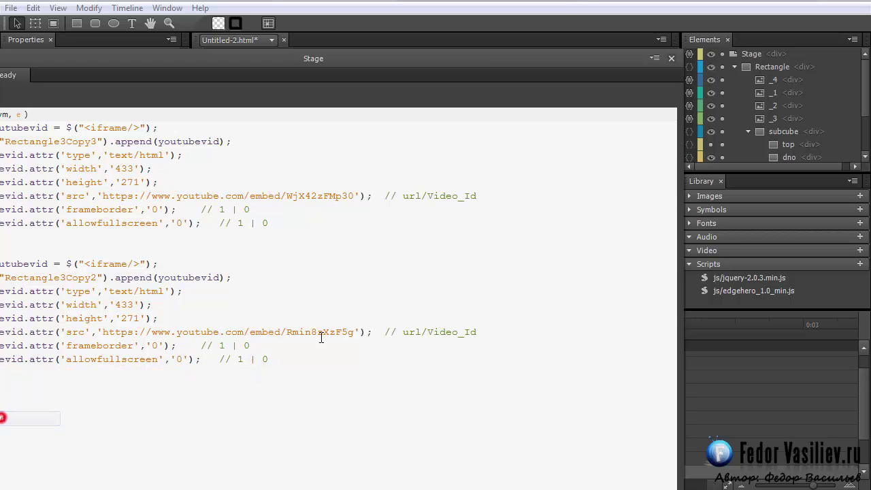
drag(353, 332, 104, 332)
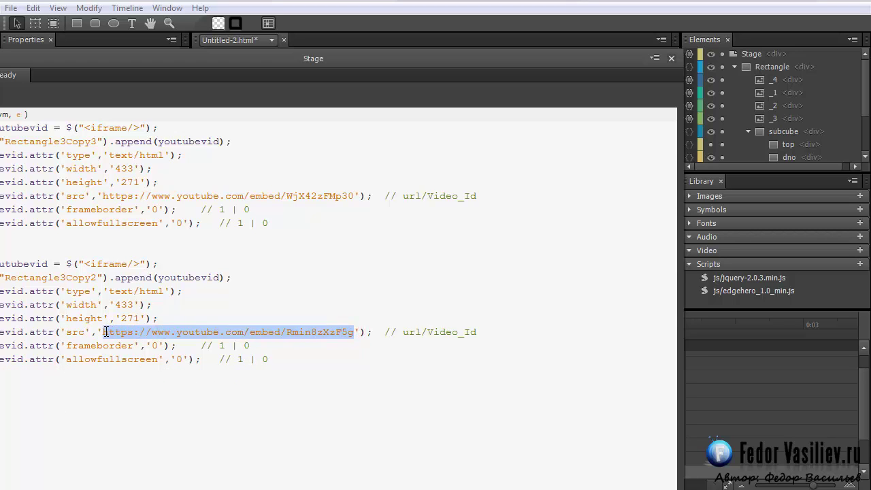
right_click(109, 337)
click(138, 406)
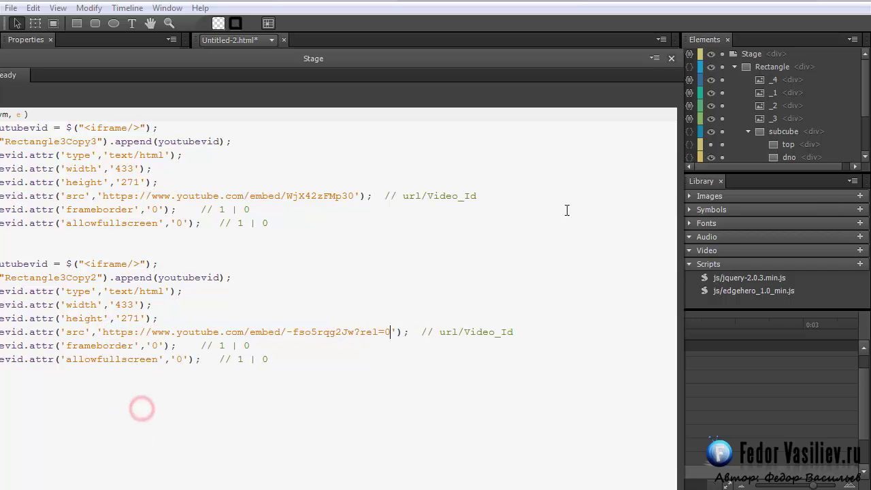
click(672, 60)
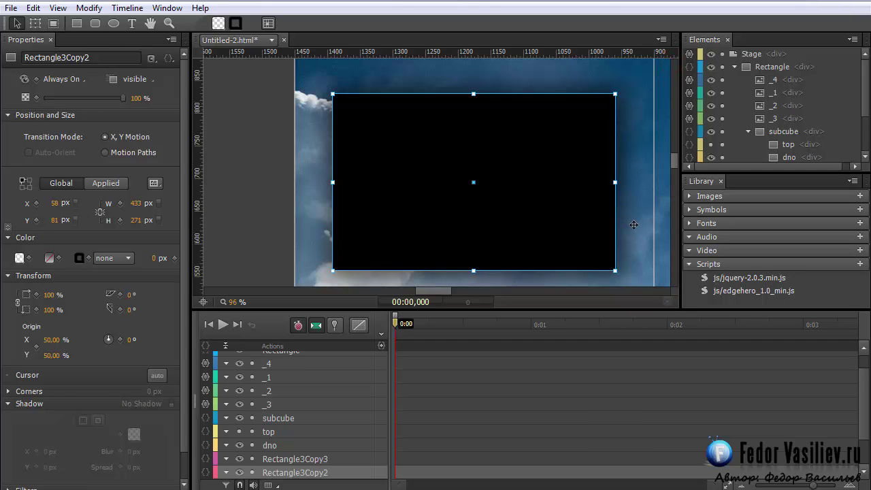
Step: Preview the composition in the browser, rotate the cube with the blue button and play the video on the front face
key(ctrl+Return)
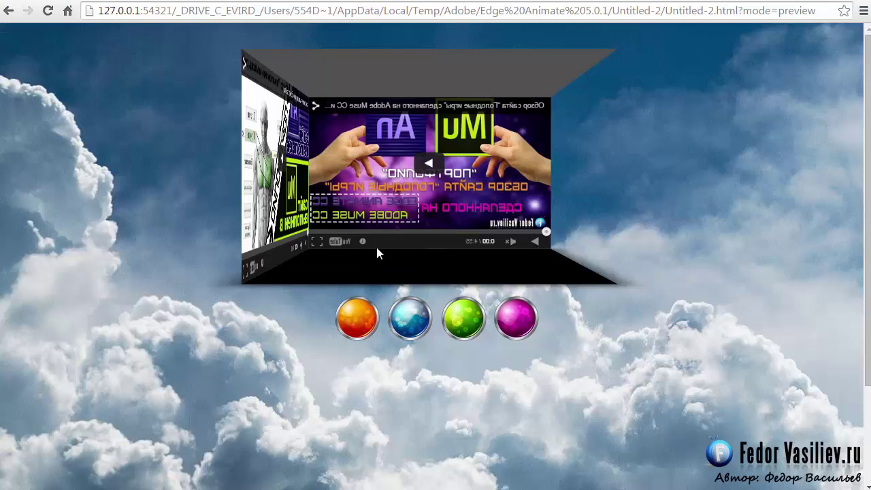
click(406, 335)
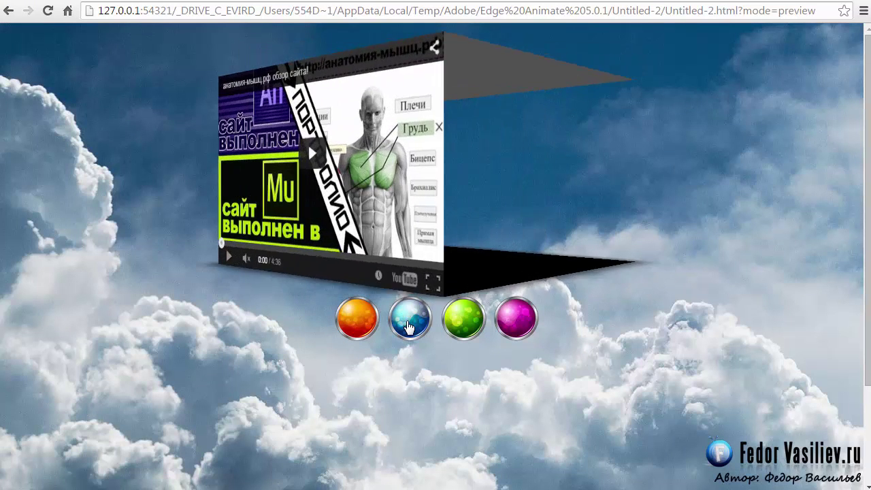
click(434, 165)
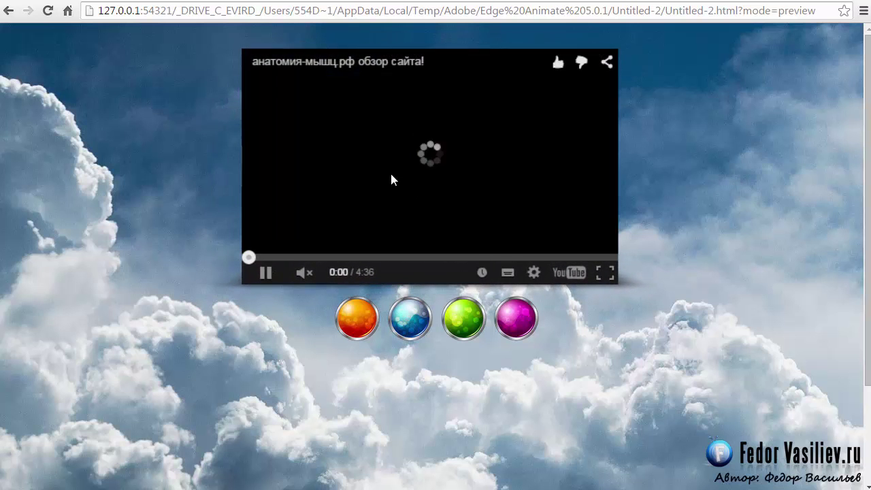
Step: Skip ahead in the front-face video, pause it and rotate the cube to the face with the other video
click(304, 257)
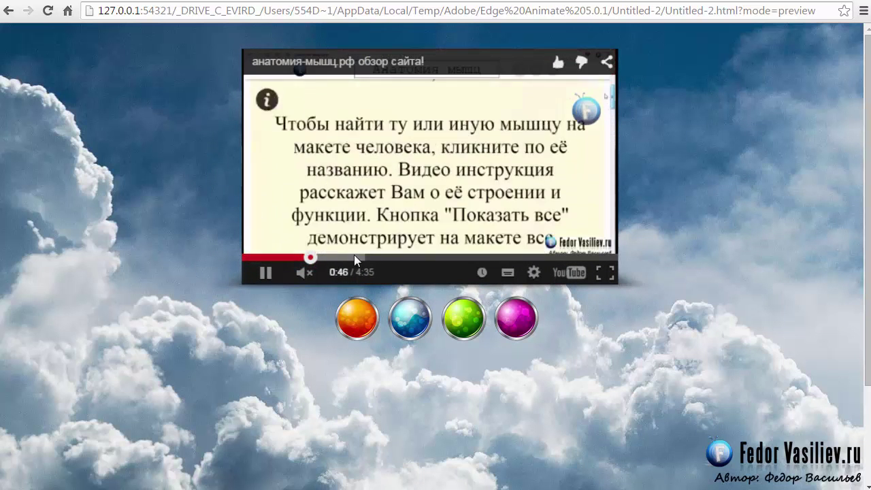
click(265, 273)
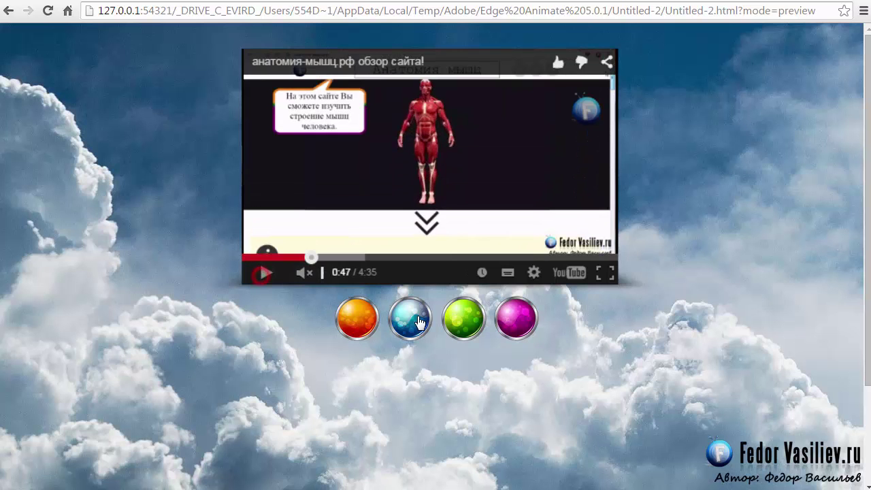
click(453, 321)
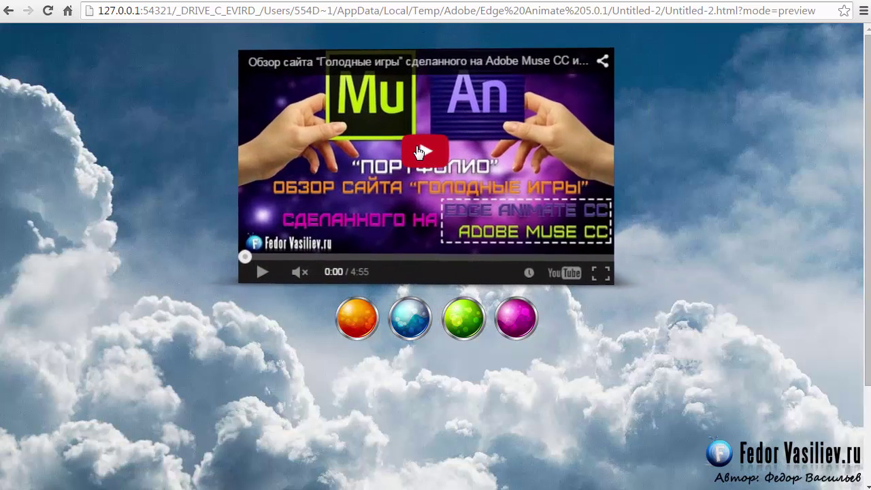
Step: Play the "Голодные игры" video, skip ahead, toggle its sound, pause it and rotate the cube onward
click(426, 158)
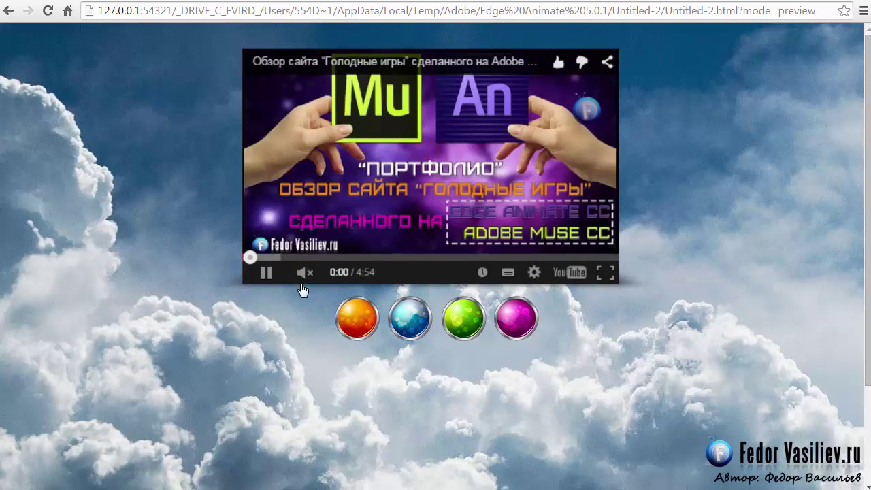
click(305, 257)
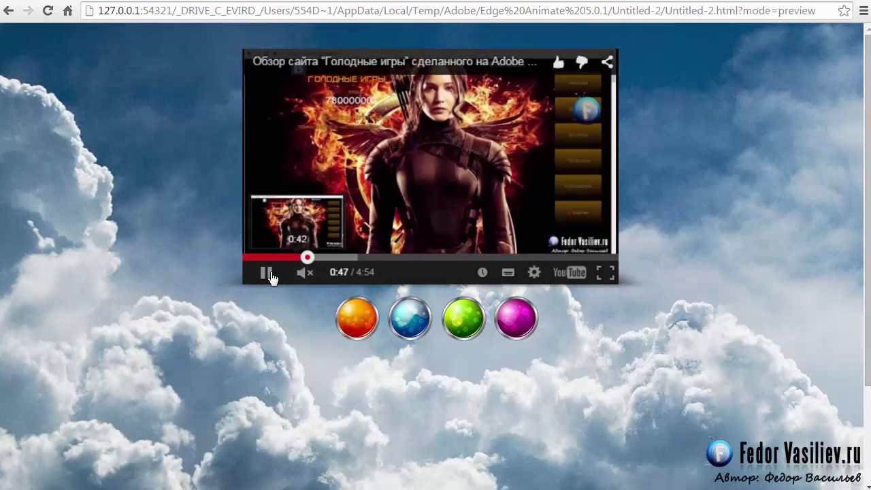
click(303, 273)
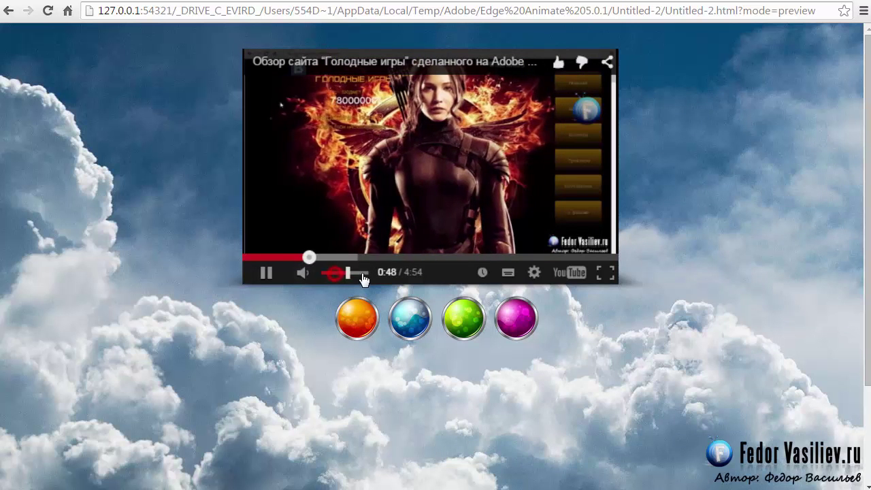
click(304, 273)
click(267, 274)
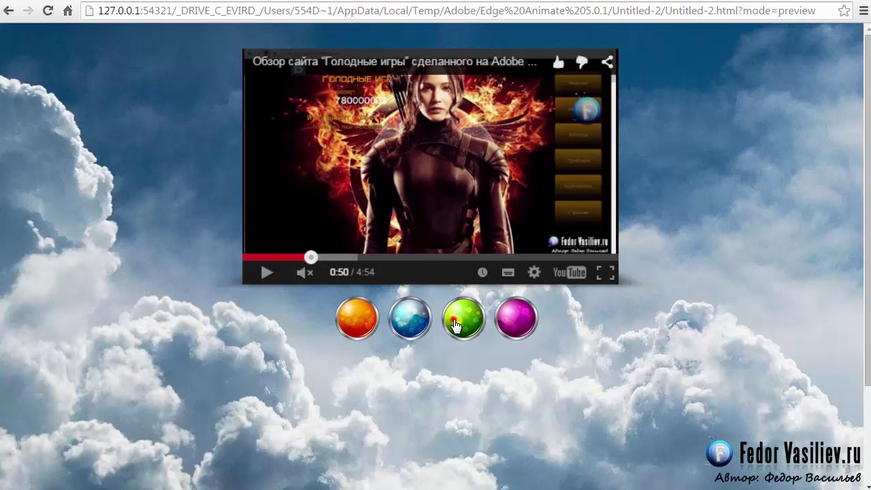
click(510, 328)
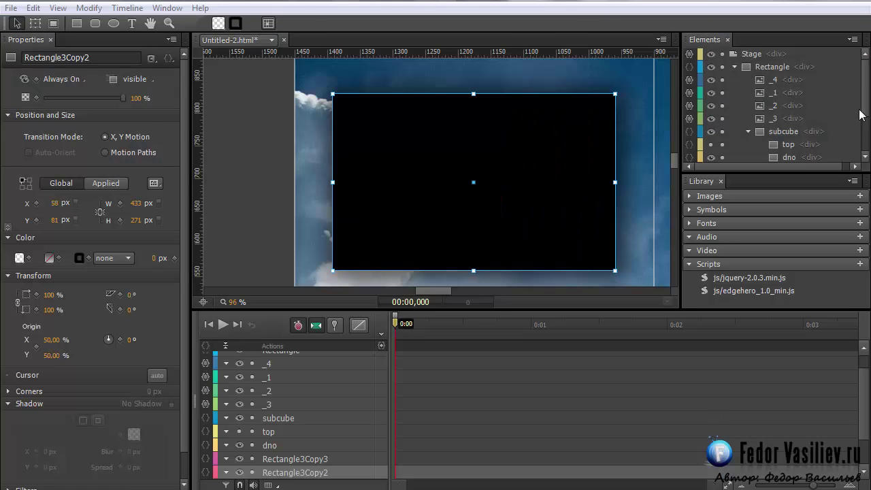
Step: Duplicate the Rectangle3Copy2 iframe block below itself in the Stage compositionReady code
click(862, 110)
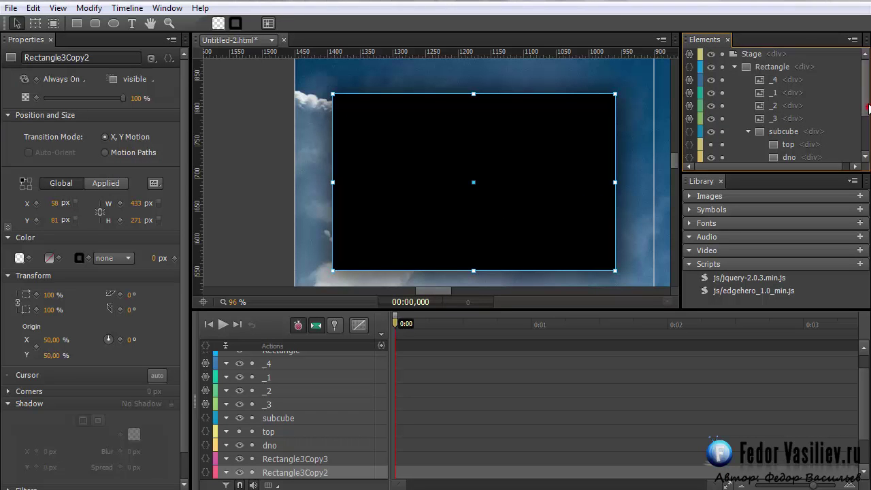
click(689, 53)
drag(500, 76, 699, 7)
shift+click(467, 310)
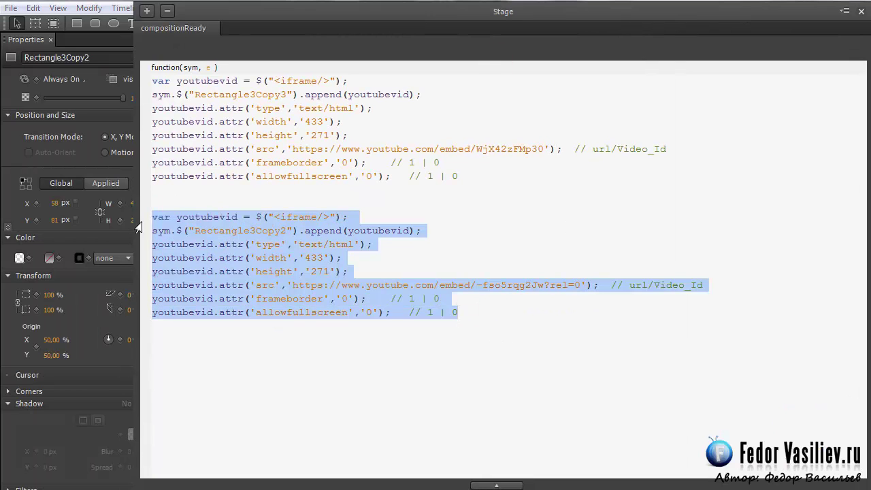
right_click(175, 221)
click(208, 283)
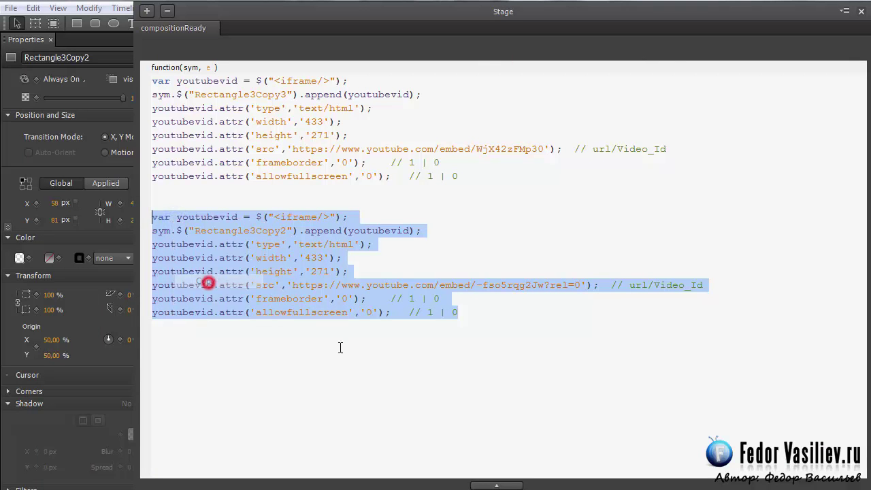
click(413, 346)
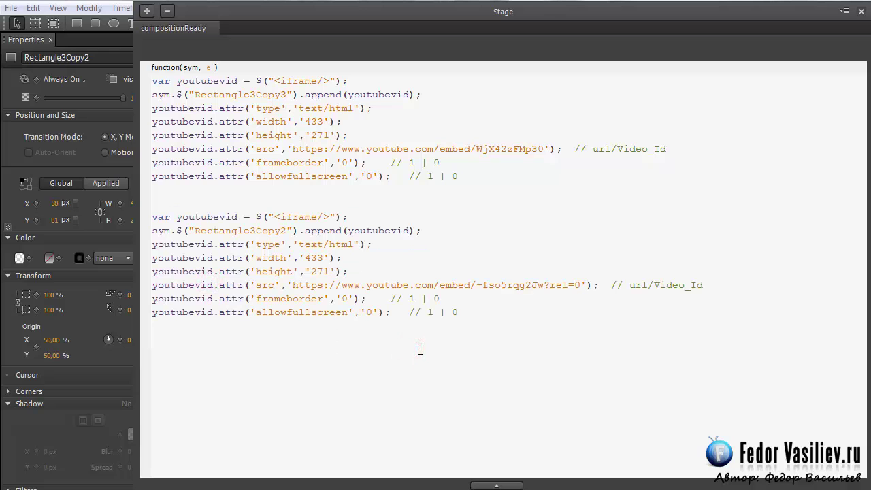
key(ctrl+v)
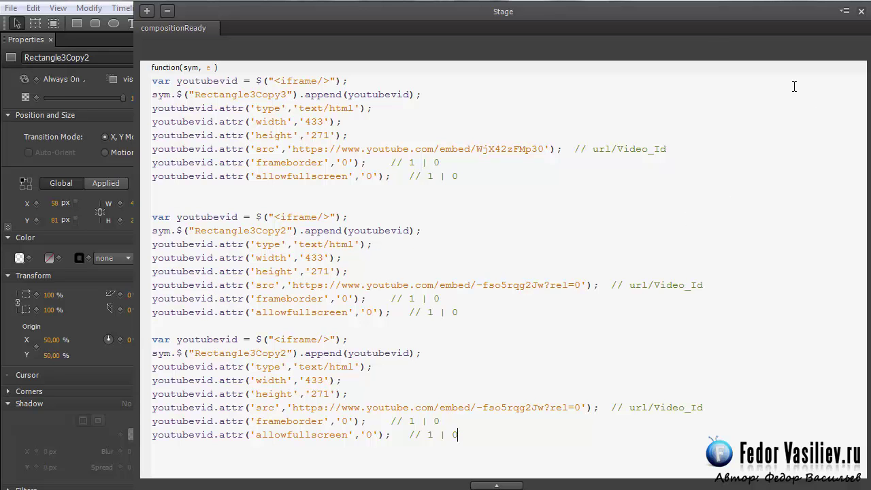
Step: Close the code editor and copy the name of the Rectangle3Copy element inside subcube
click(860, 12)
drag(865, 106, 867, 143)
click(795, 131)
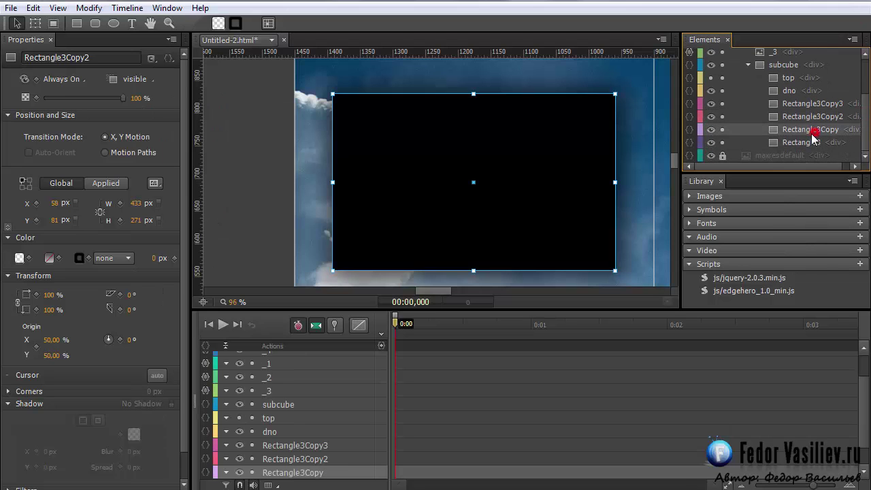
right_click(795, 133)
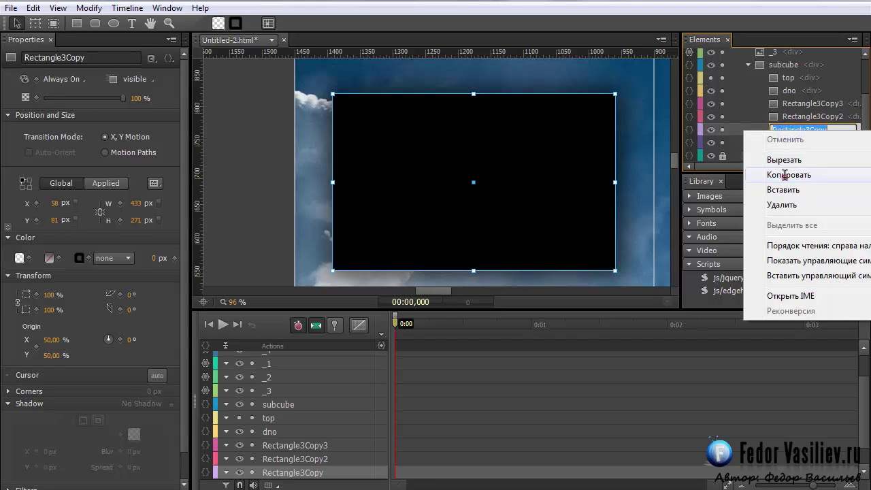
click(785, 178)
key(Return)
click(781, 130)
scroll(749, 102, up, 3)
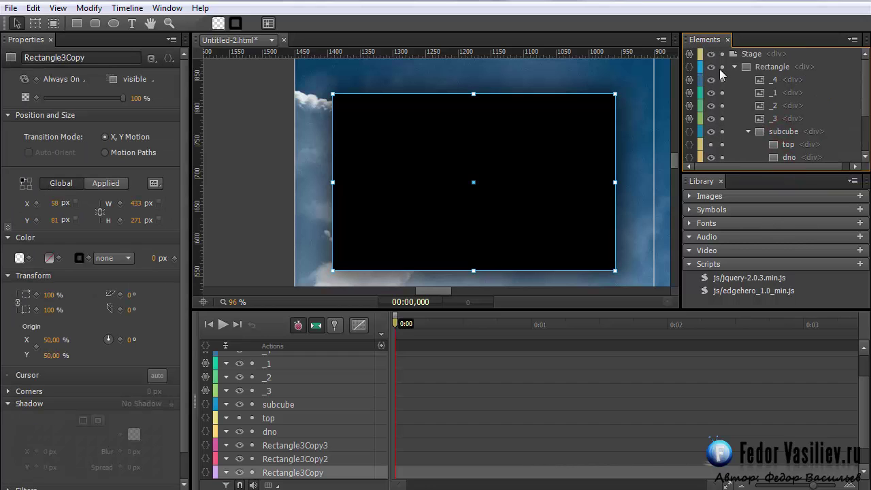
Step: Replace the target element name in the third iframe block with Rectangle3Copy and close the Stage code editor
click(691, 54)
drag(419, 71, 556, 21)
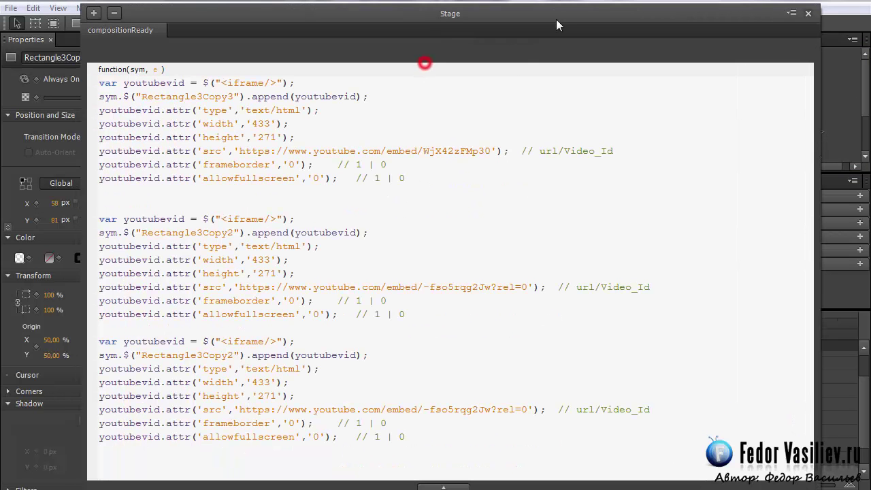
drag(232, 357, 142, 356)
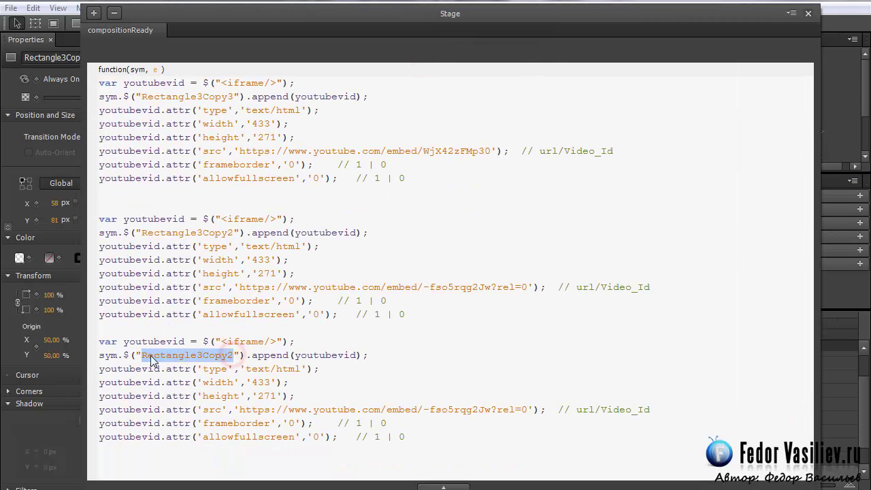
right_click(146, 357)
click(181, 431)
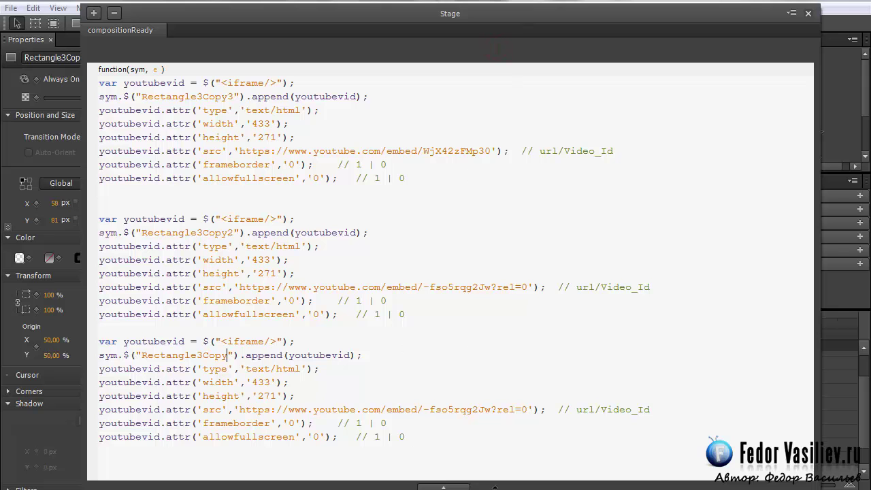
drag(526, 410, 251, 411)
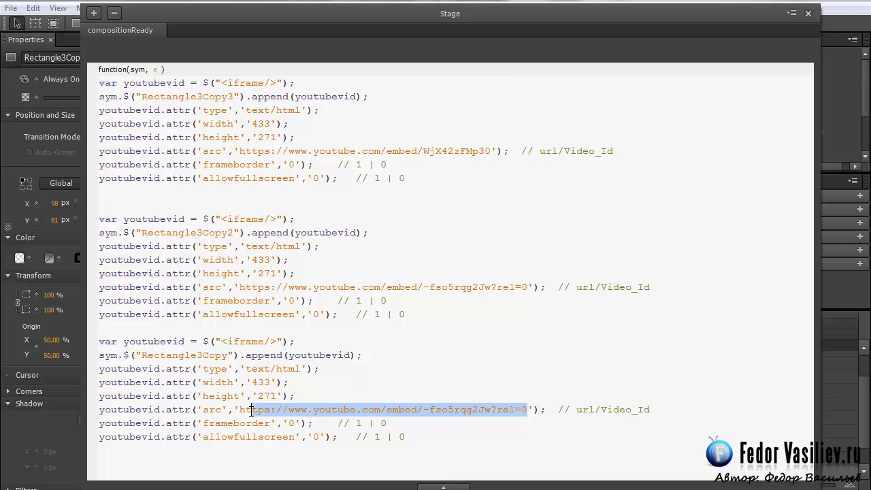
click(809, 14)
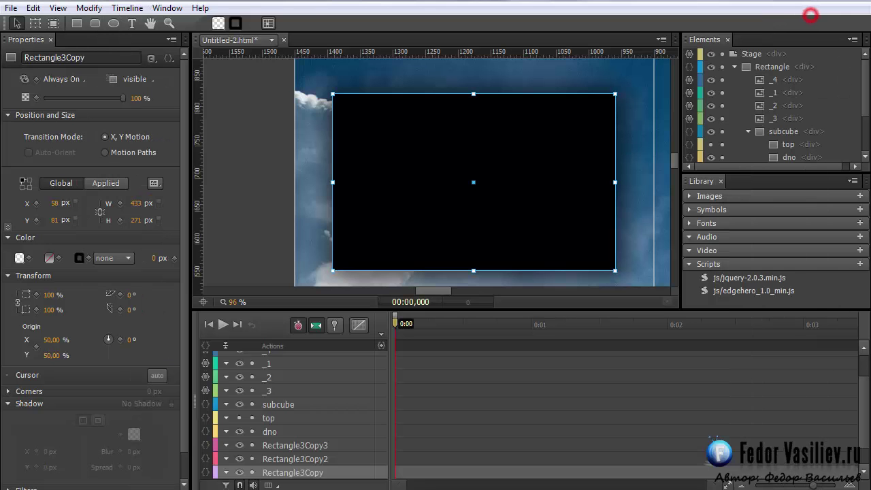
Step: Preview the composition in the browser and rotate the cube with its coloured buttons to check the video faces
key(ctrl+Return)
click(45, 12)
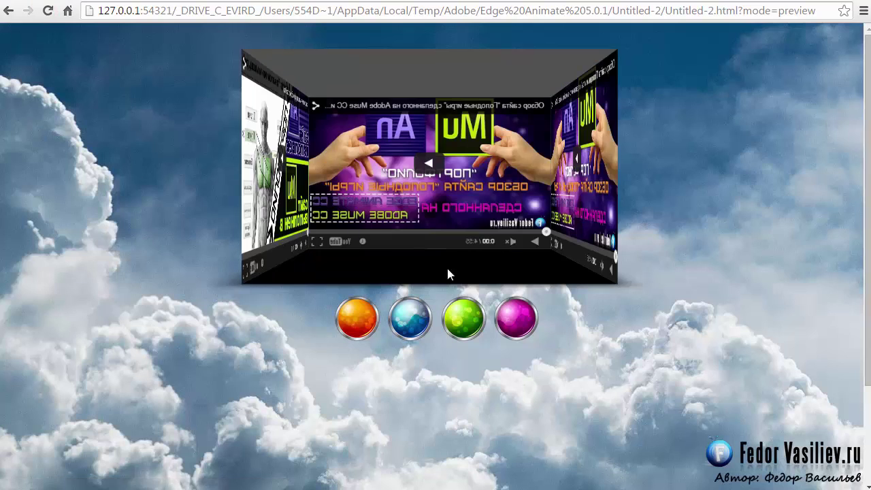
click(516, 320)
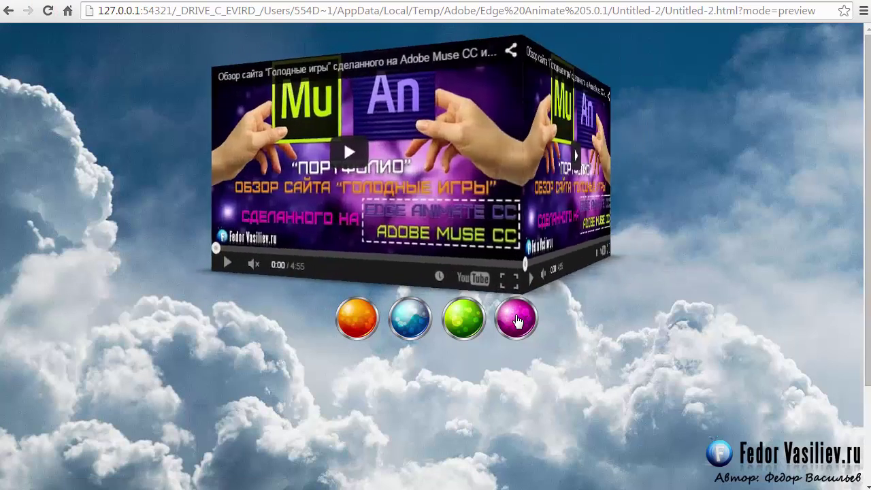
click(362, 320)
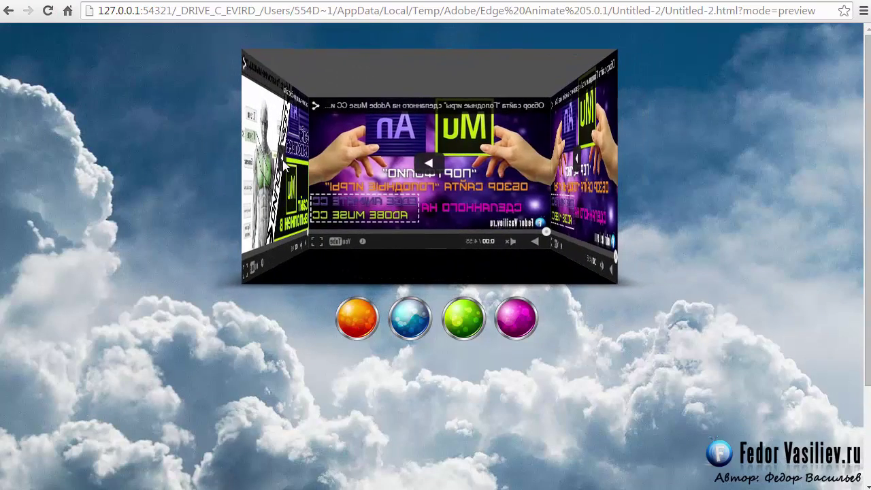
click(522, 334)
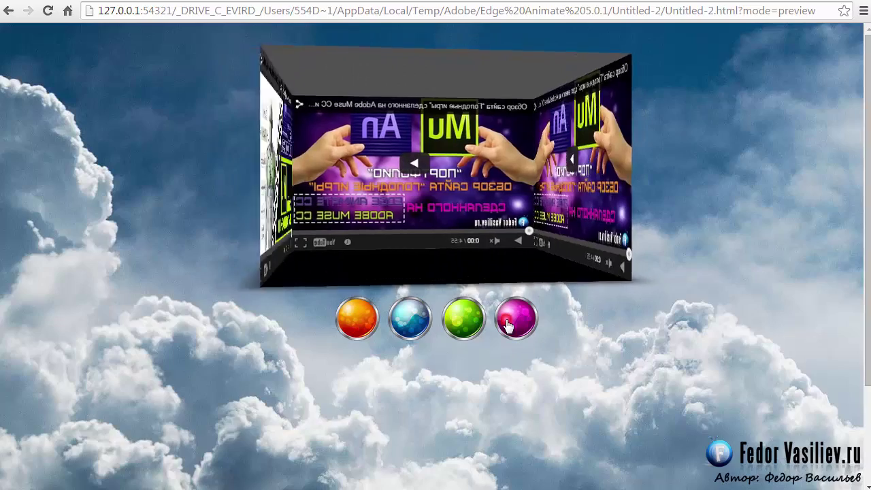
click(364, 325)
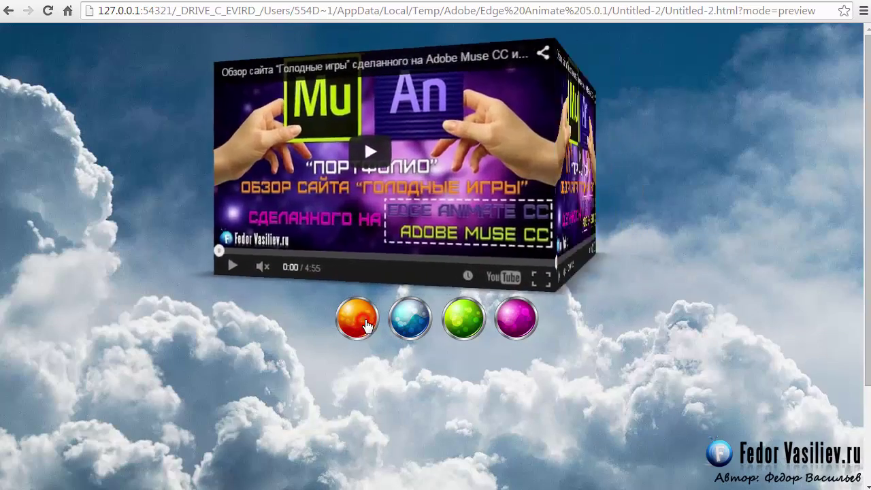
click(453, 318)
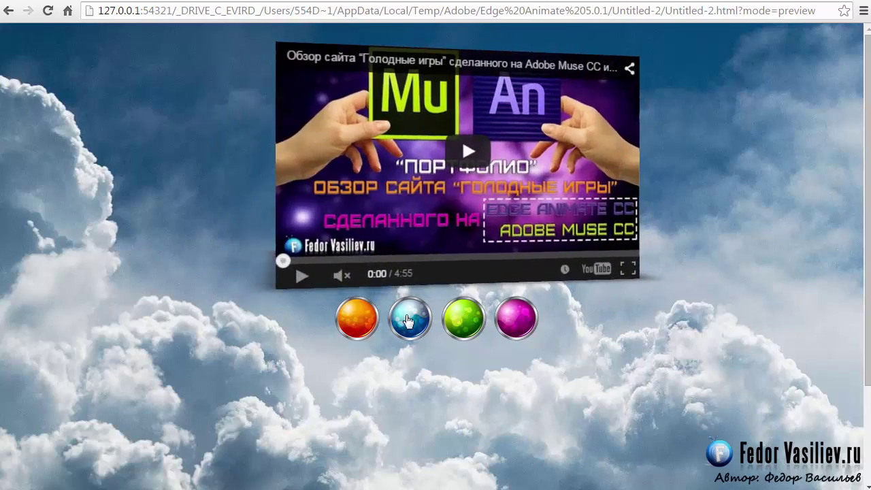
click(361, 320)
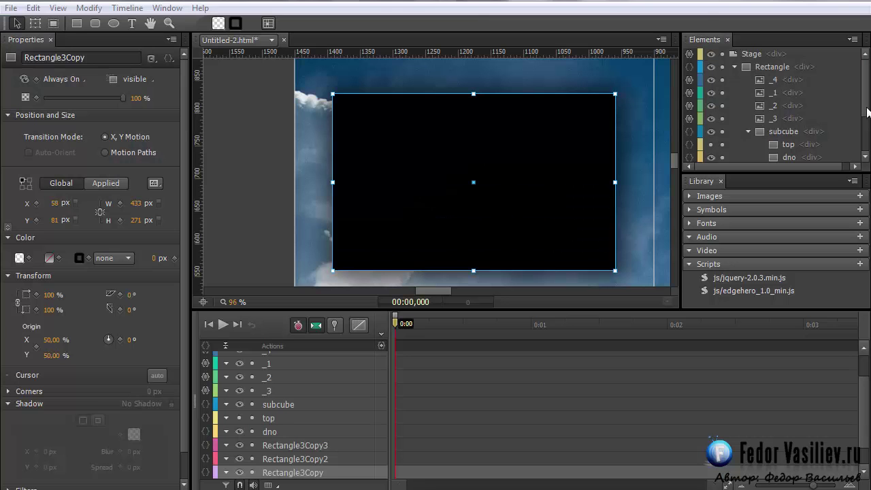
Step: Review the cube's faces by selecting the elements inside subcube one after another, from Rectangle3 up to top
drag(867, 113, 867, 155)
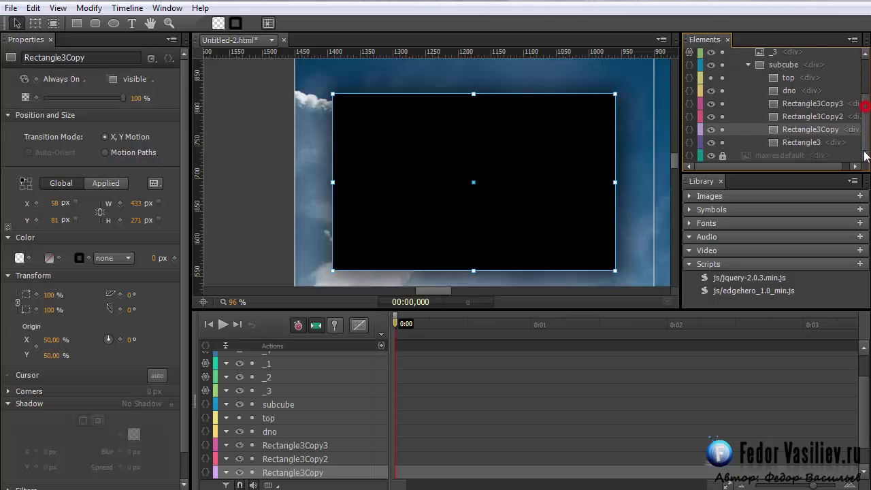
click(787, 143)
click(788, 129)
click(788, 116)
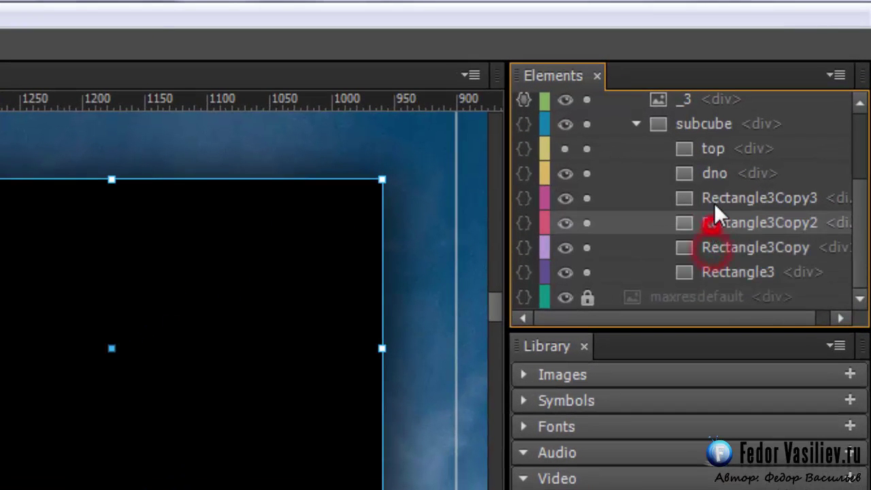
click(714, 198)
click(708, 173)
click(708, 151)
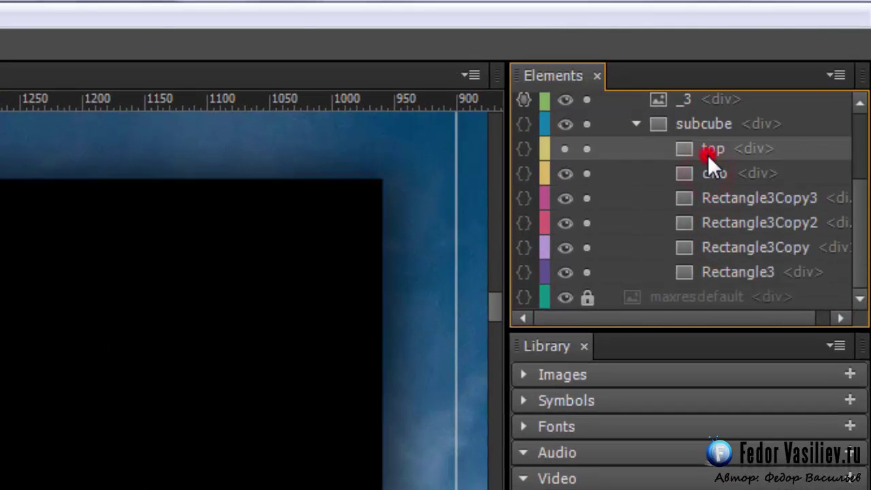
click(748, 197)
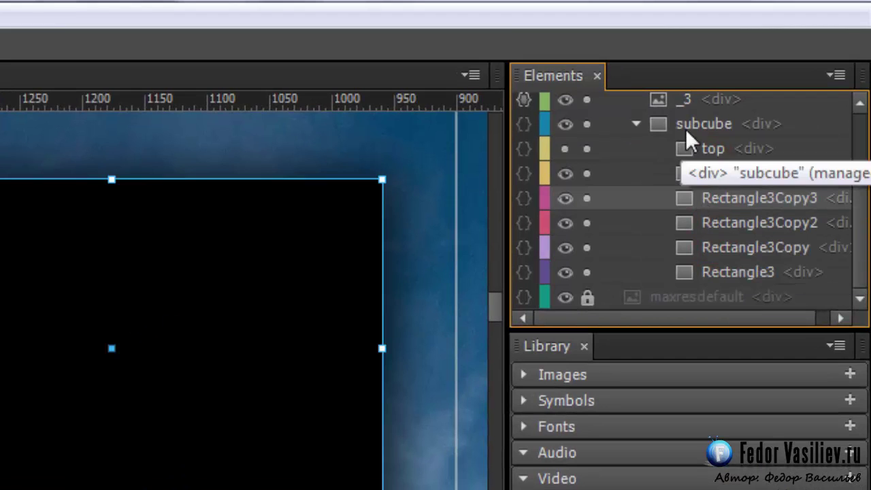
click(725, 272)
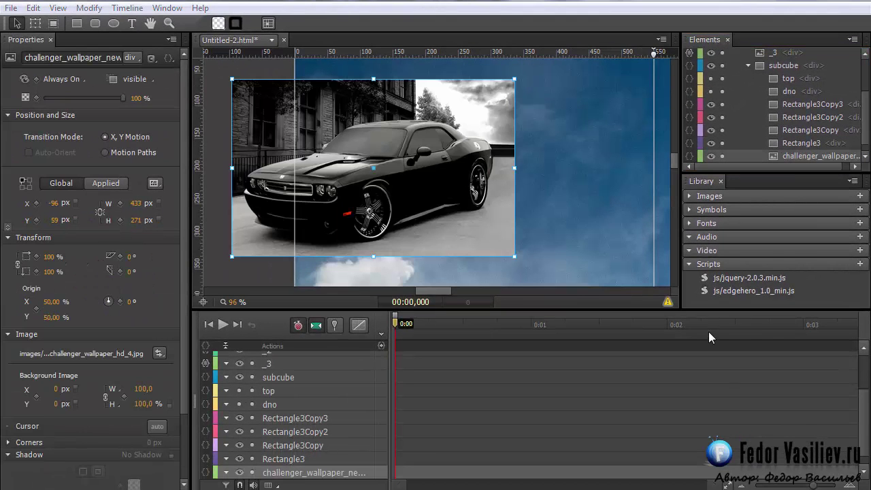
Step: Align the challenger wallpaper image with Rectangle3 at X 58 px, Y 81 px and check the cube in the browser preview
click(802, 143)
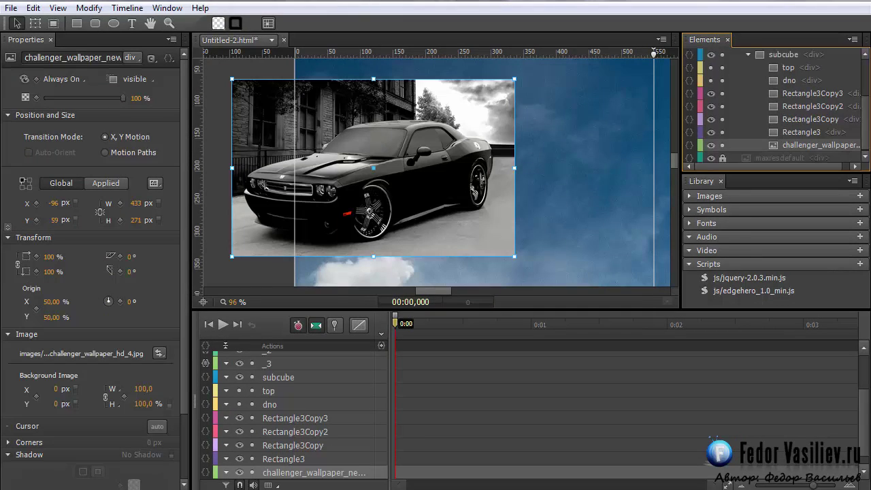
click(249, 161)
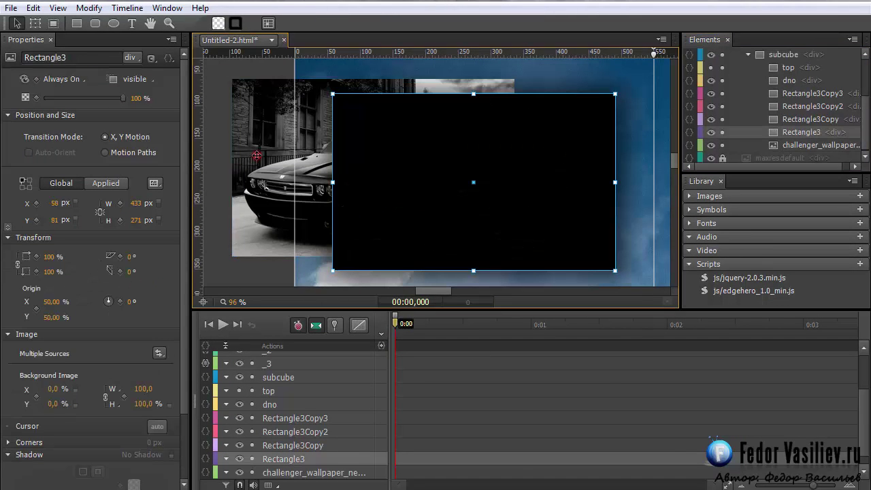
drag(251, 124, 351, 143)
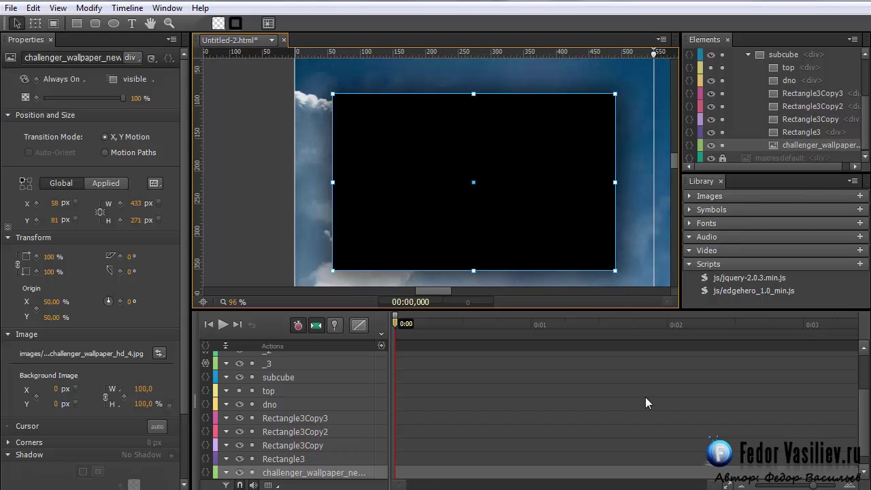
key(ctrl+Return)
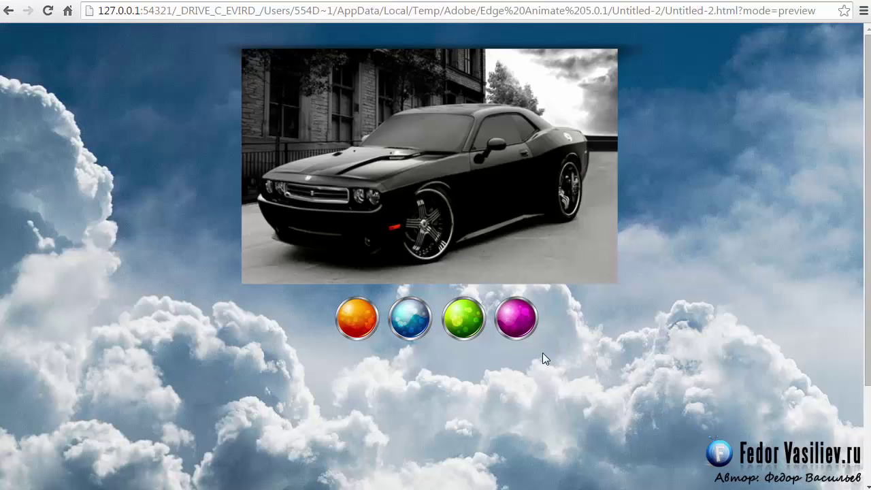
click(515, 331)
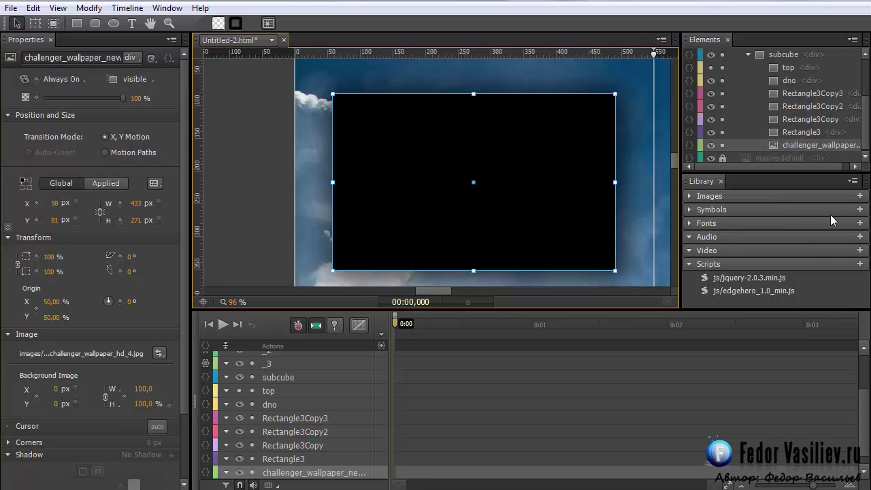
Step: Delete the Rectangle3 element from subcube
scroll(864, 143, down, 1)
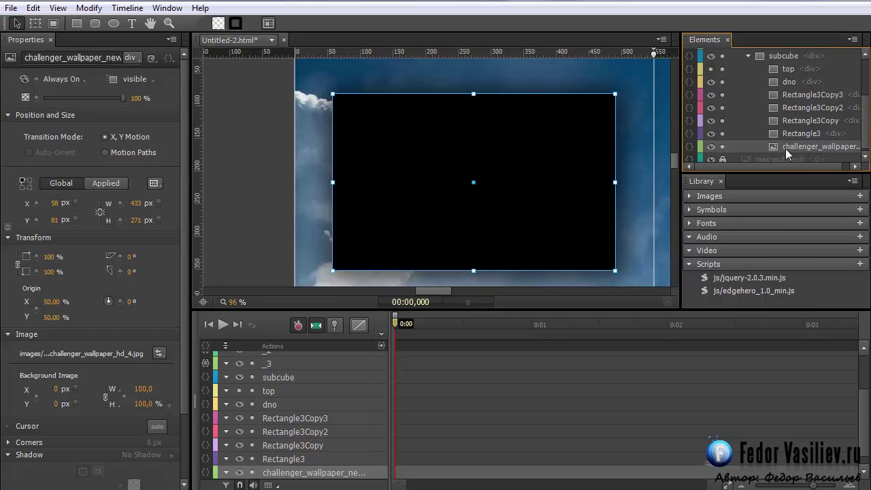
click(789, 135)
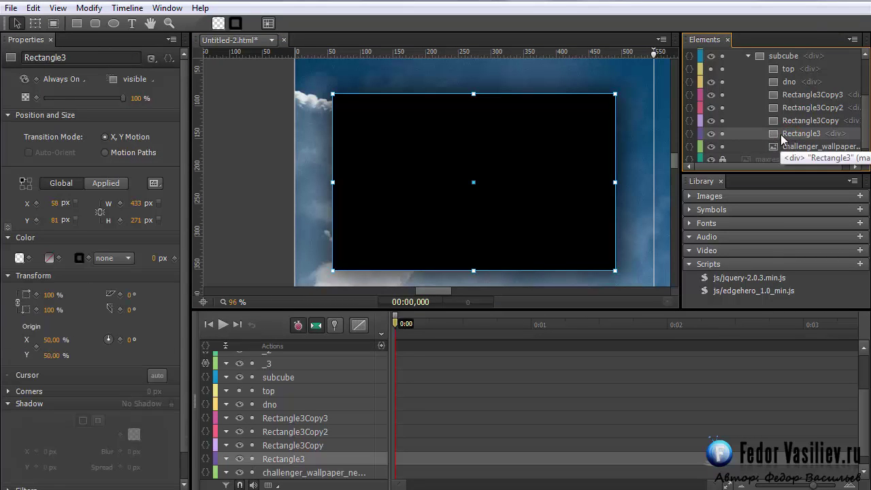
right_click(782, 138)
click(817, 189)
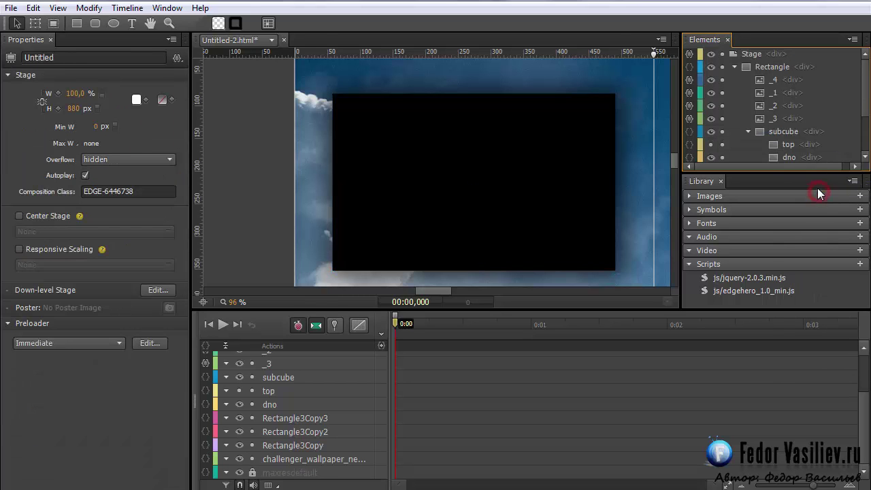
Step: Examine the remaining cube faces by selecting the elements inside subcube, from top down to the challenger wallpaper image
drag(867, 109, 866, 121)
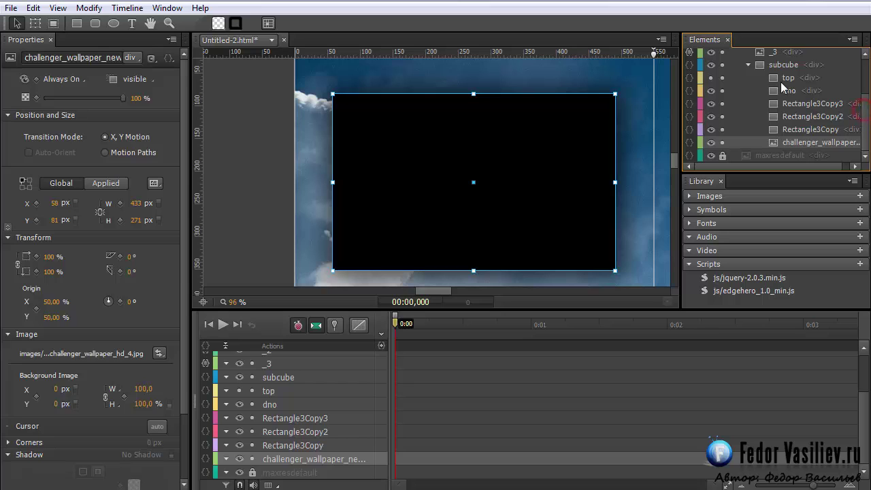
click(788, 77)
click(783, 91)
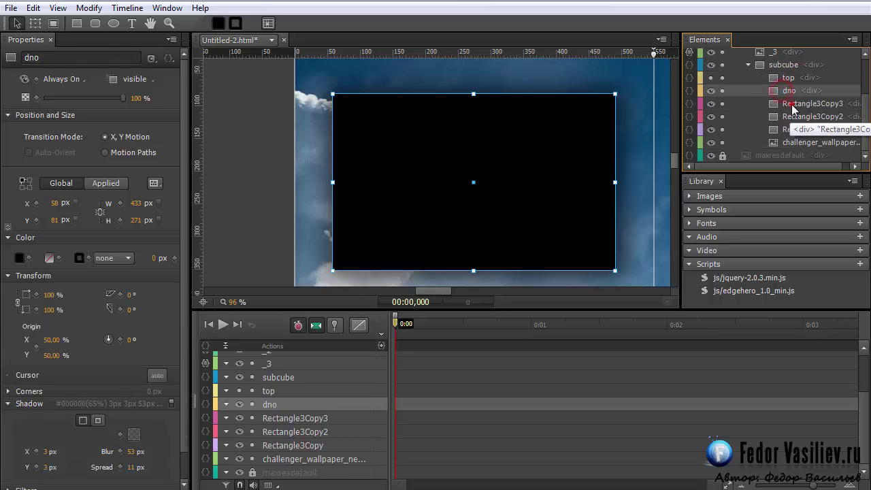
click(786, 104)
click(789, 116)
click(791, 129)
click(793, 142)
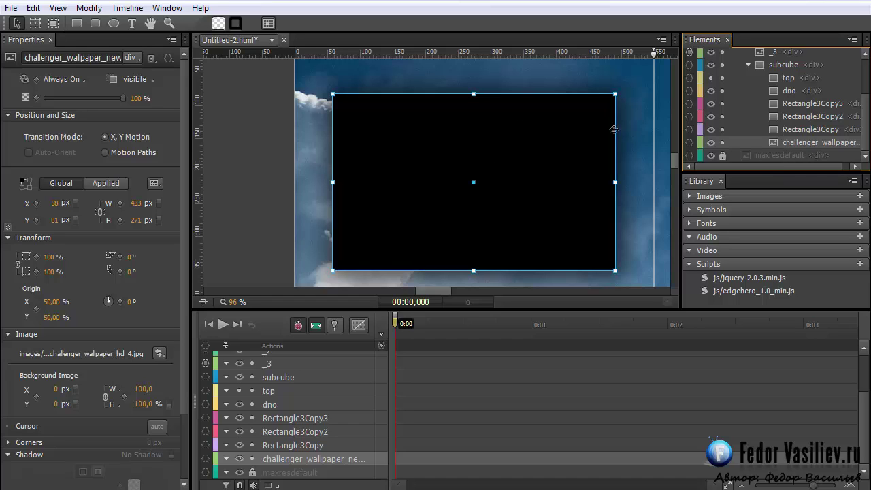
click(790, 130)
click(789, 104)
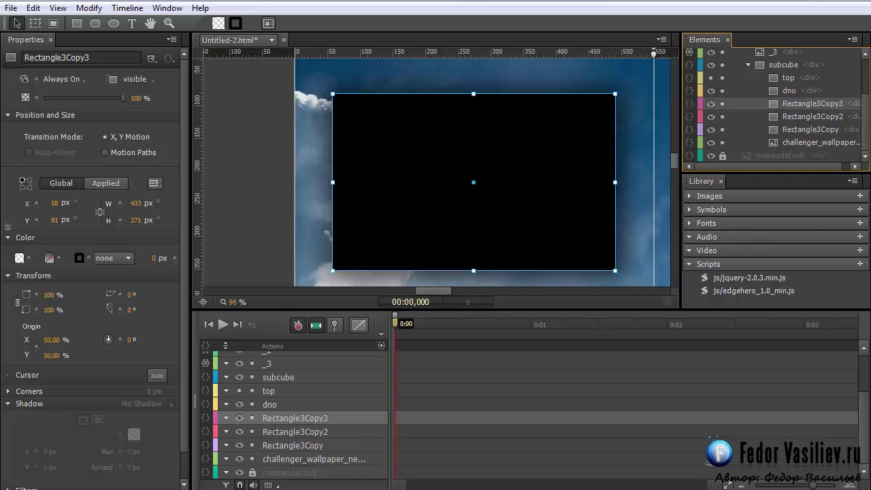
Step: Preview the composition in the browser and rotate the cube with the four coloured buttons to check its image and video faces
key(ctrl+Return)
click(517, 332)
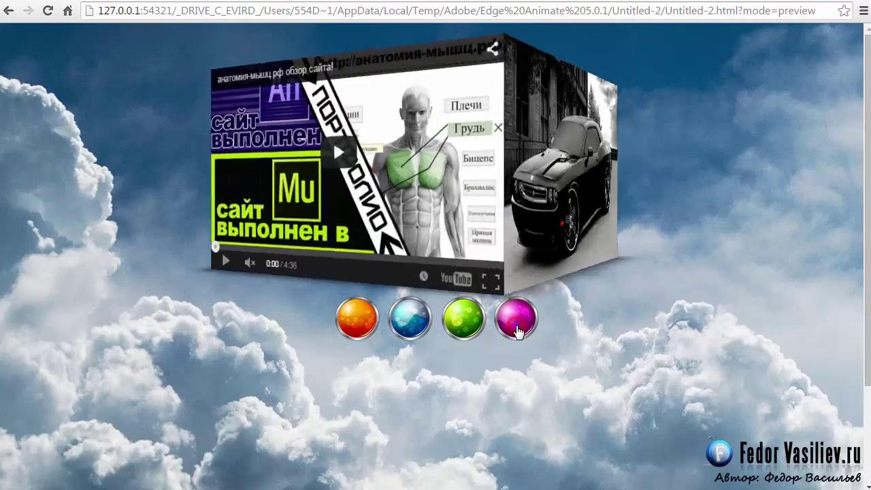
click(356, 324)
click(407, 332)
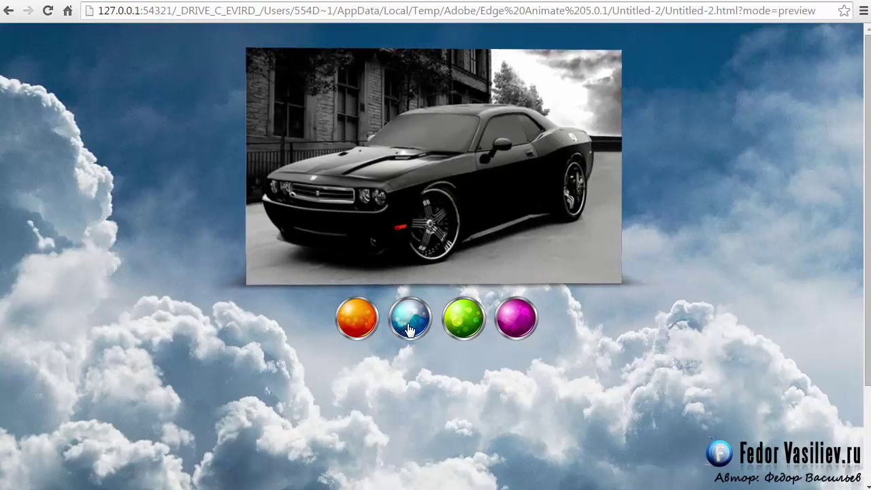
click(462, 326)
click(355, 324)
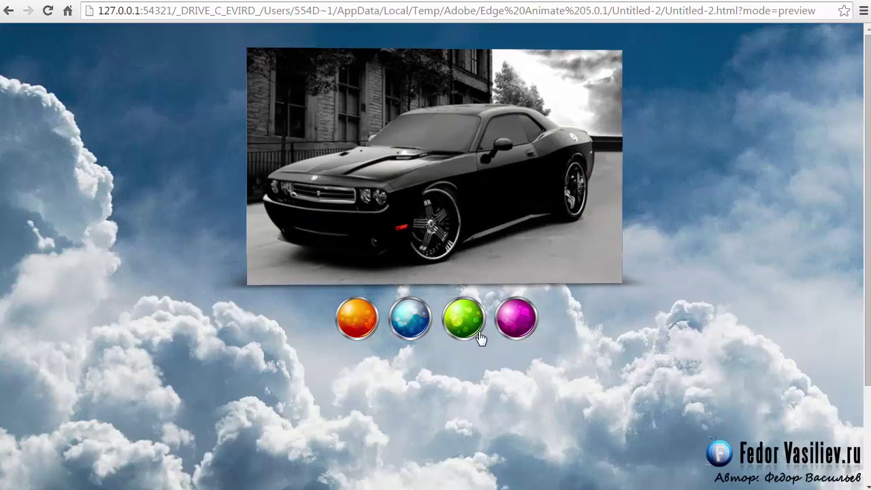
click(505, 331)
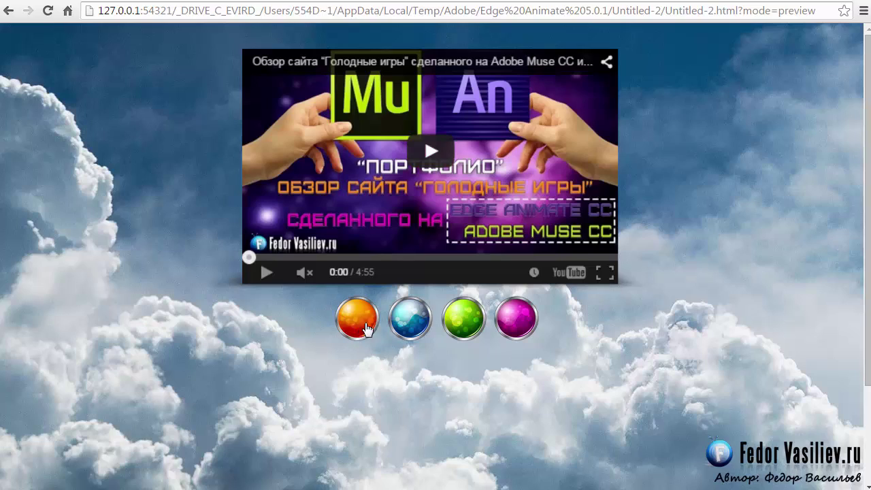
click(402, 319)
click(513, 324)
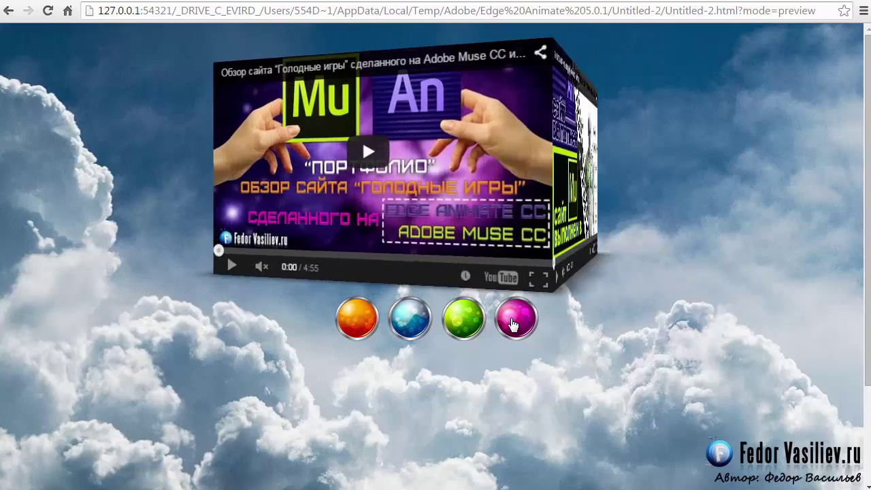